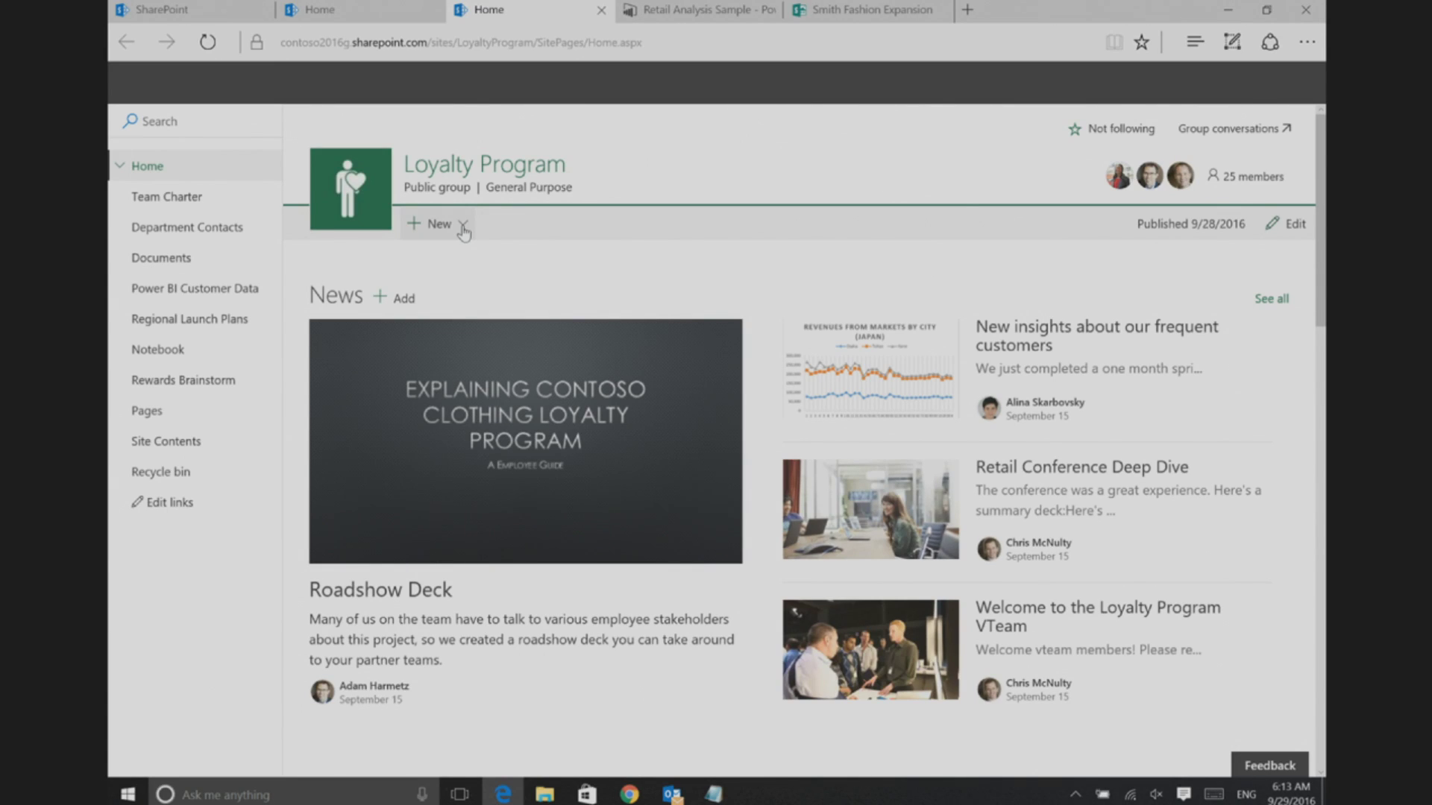
- Create a new page on the Loyalty Program site and title it "Q4 Resources"
click(464, 228)
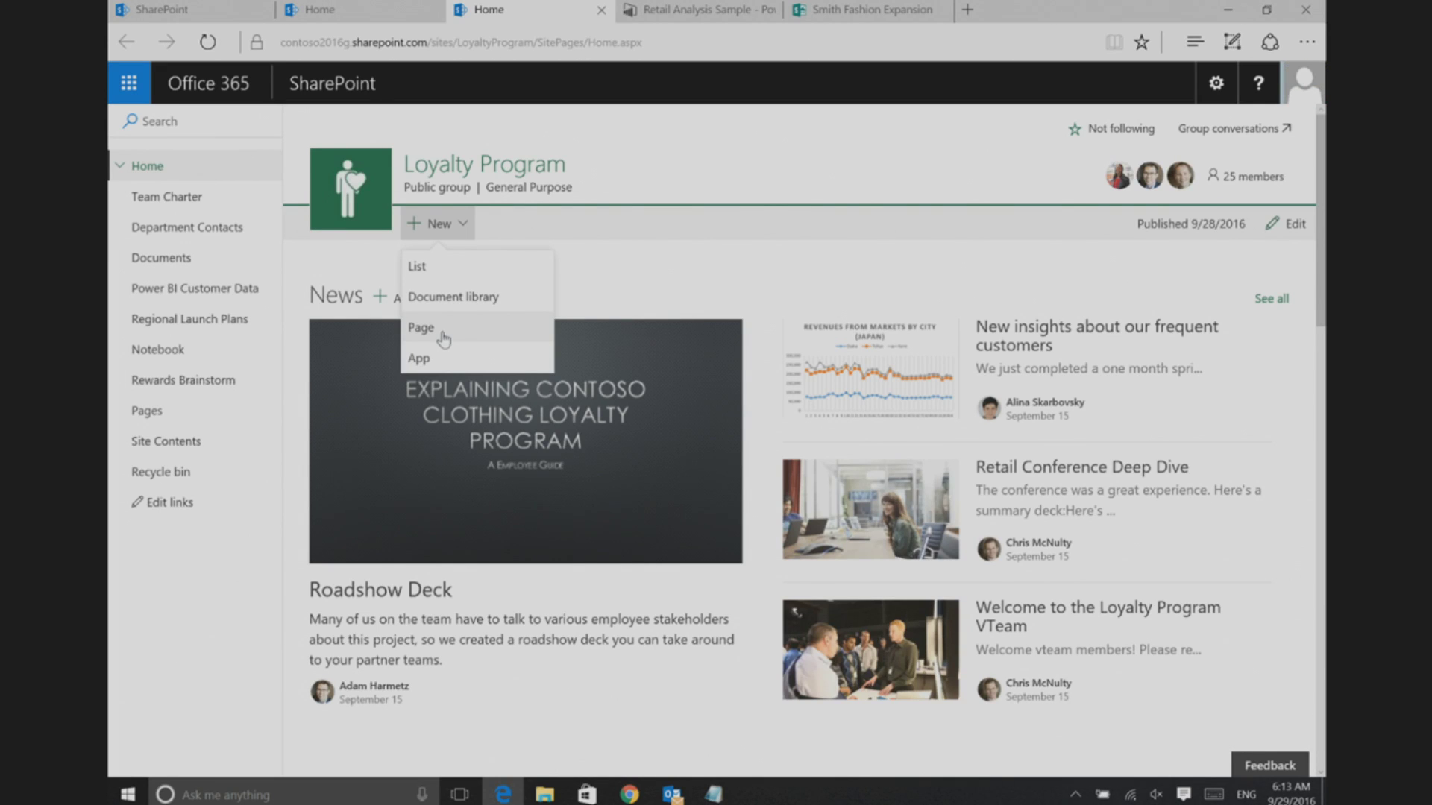
click(444, 339)
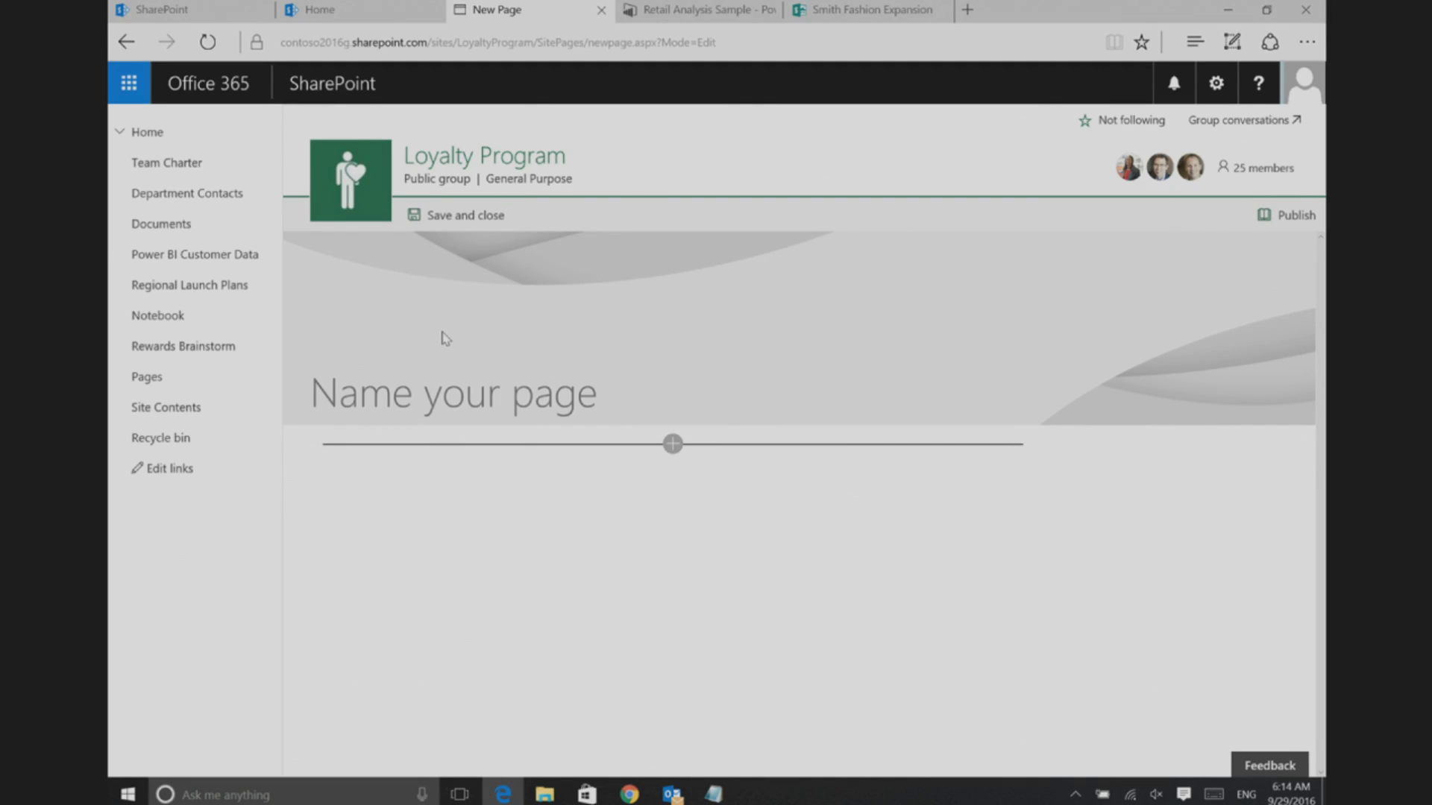
click(435, 407)
text(Q)
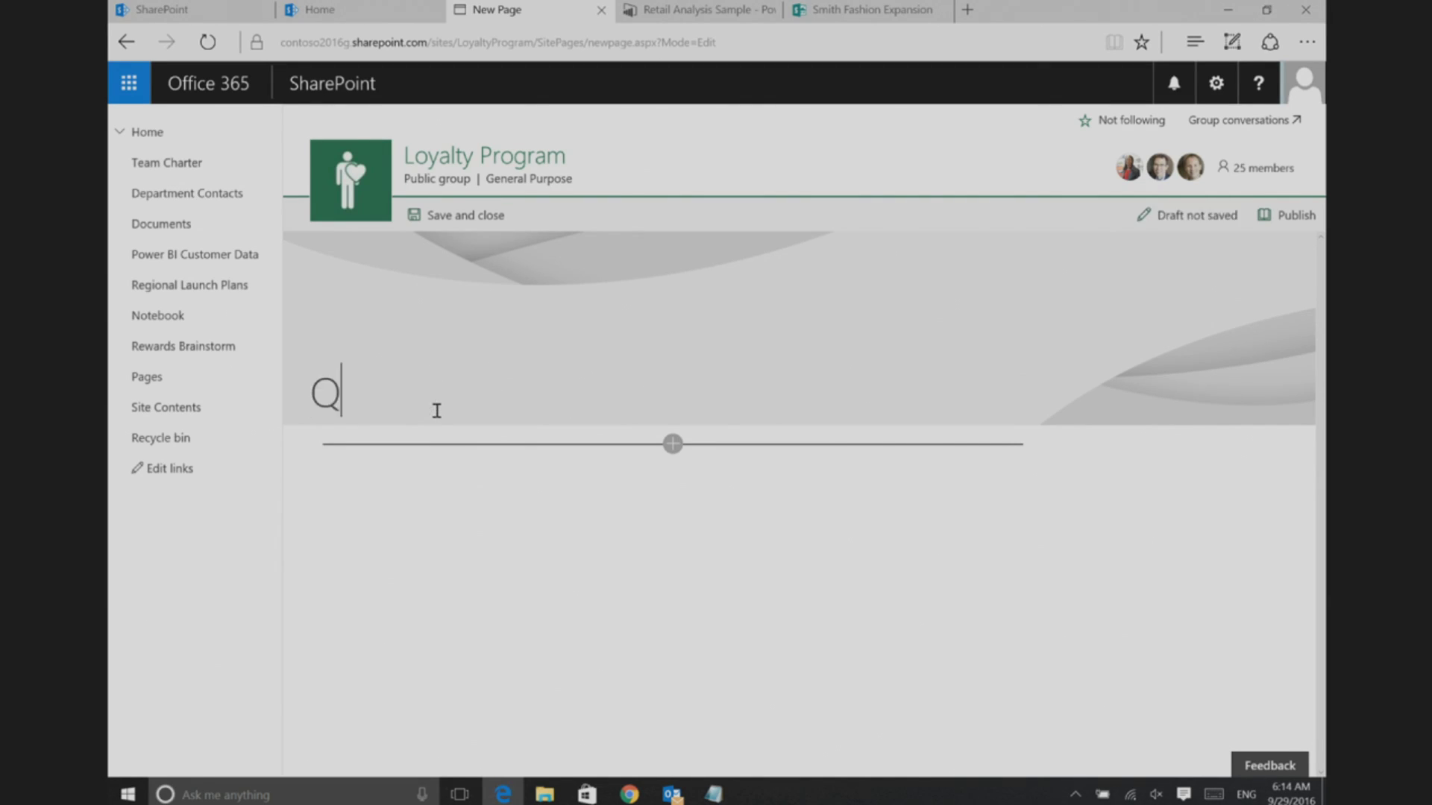
text(4 Resources)
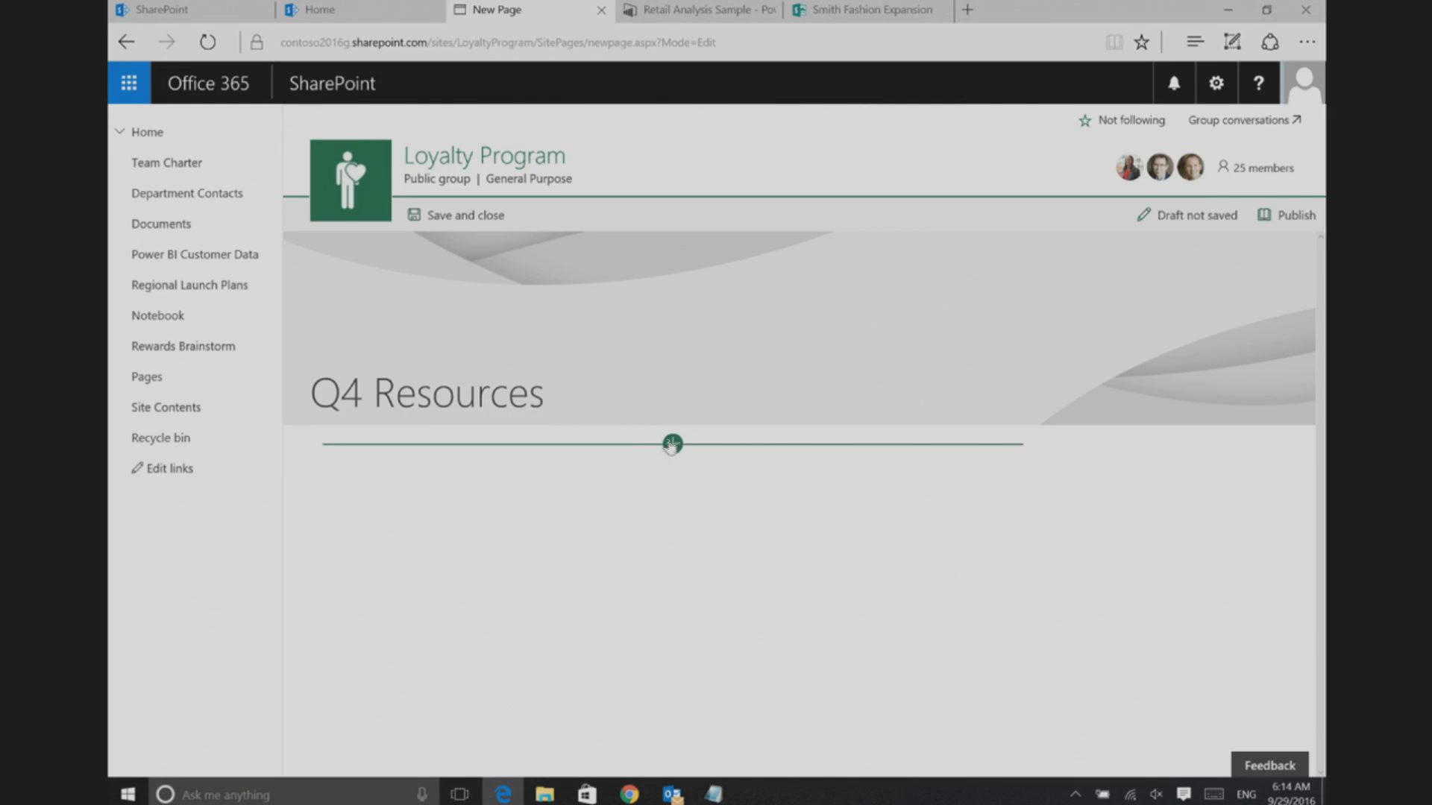
- Add a text web part below the title and paste in the mission statement's introductory sentence from the Notepad demo script
click(673, 445)
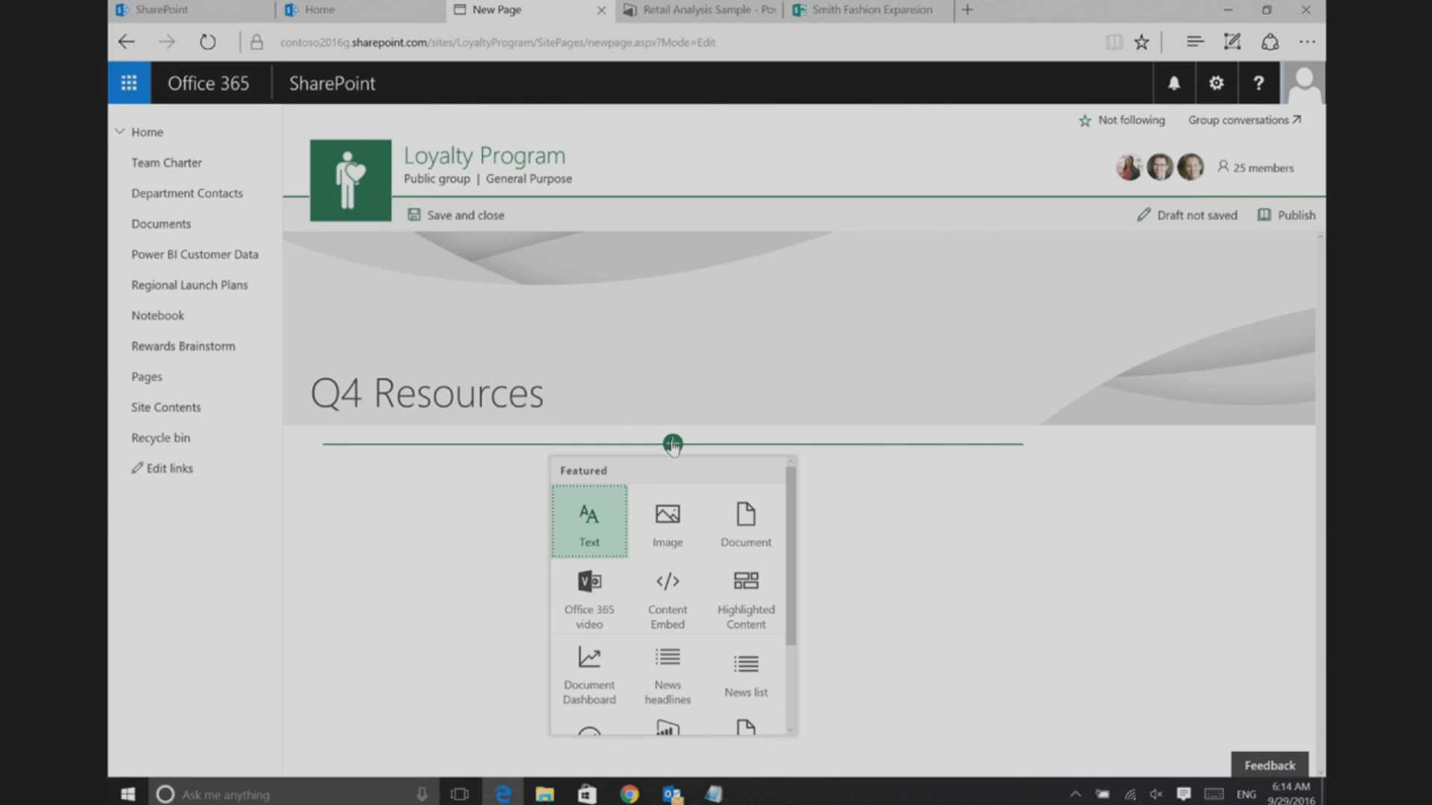
click(603, 527)
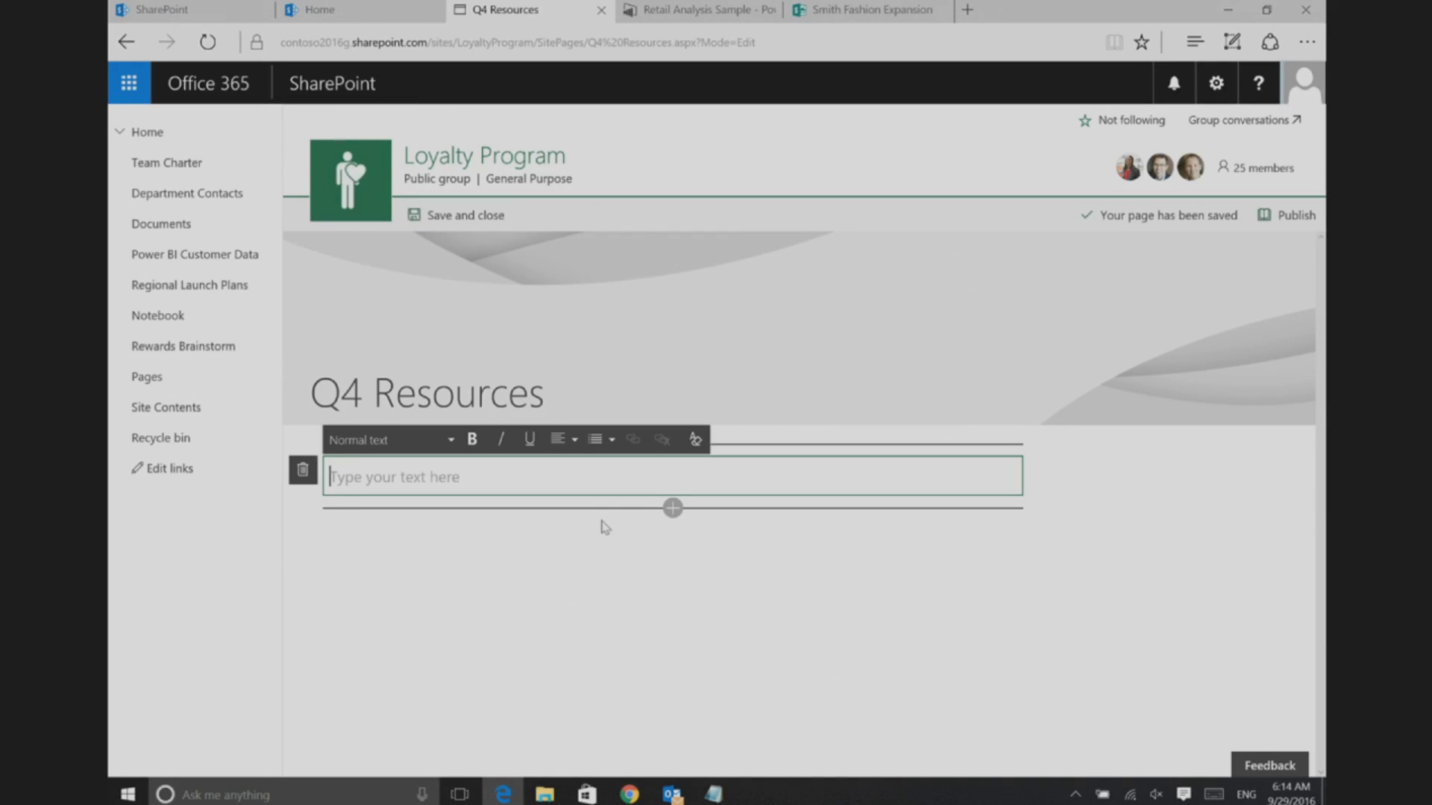
click(717, 795)
drag(227, 155, 1094, 154)
key(ctrl+c)
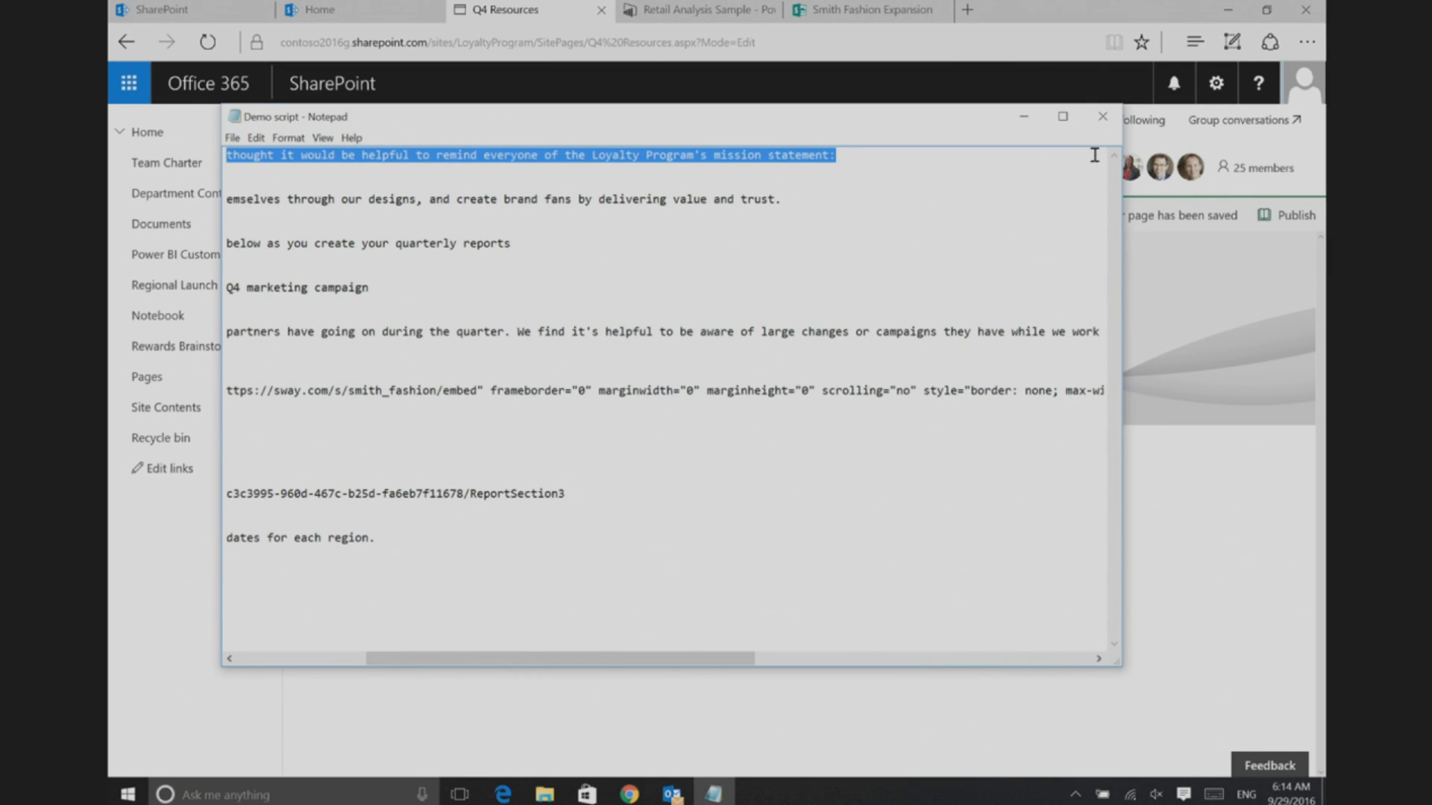
click(1232, 507)
click(887, 465)
key(ctrl+v)
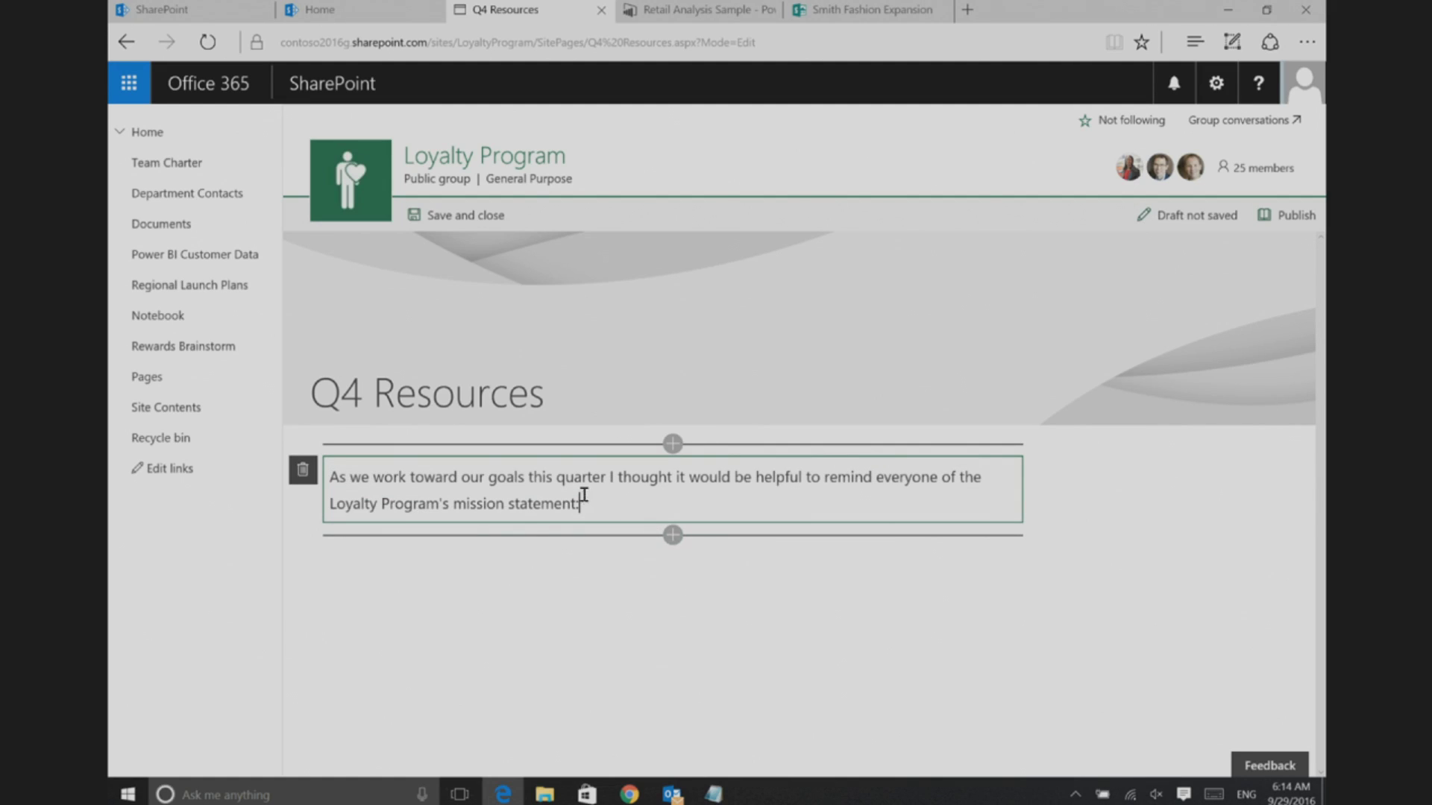
- Try Heading 2 on the whole introductory sentence, and settle on Heading 3 as its style
drag(580, 504, 328, 477)
click(437, 444)
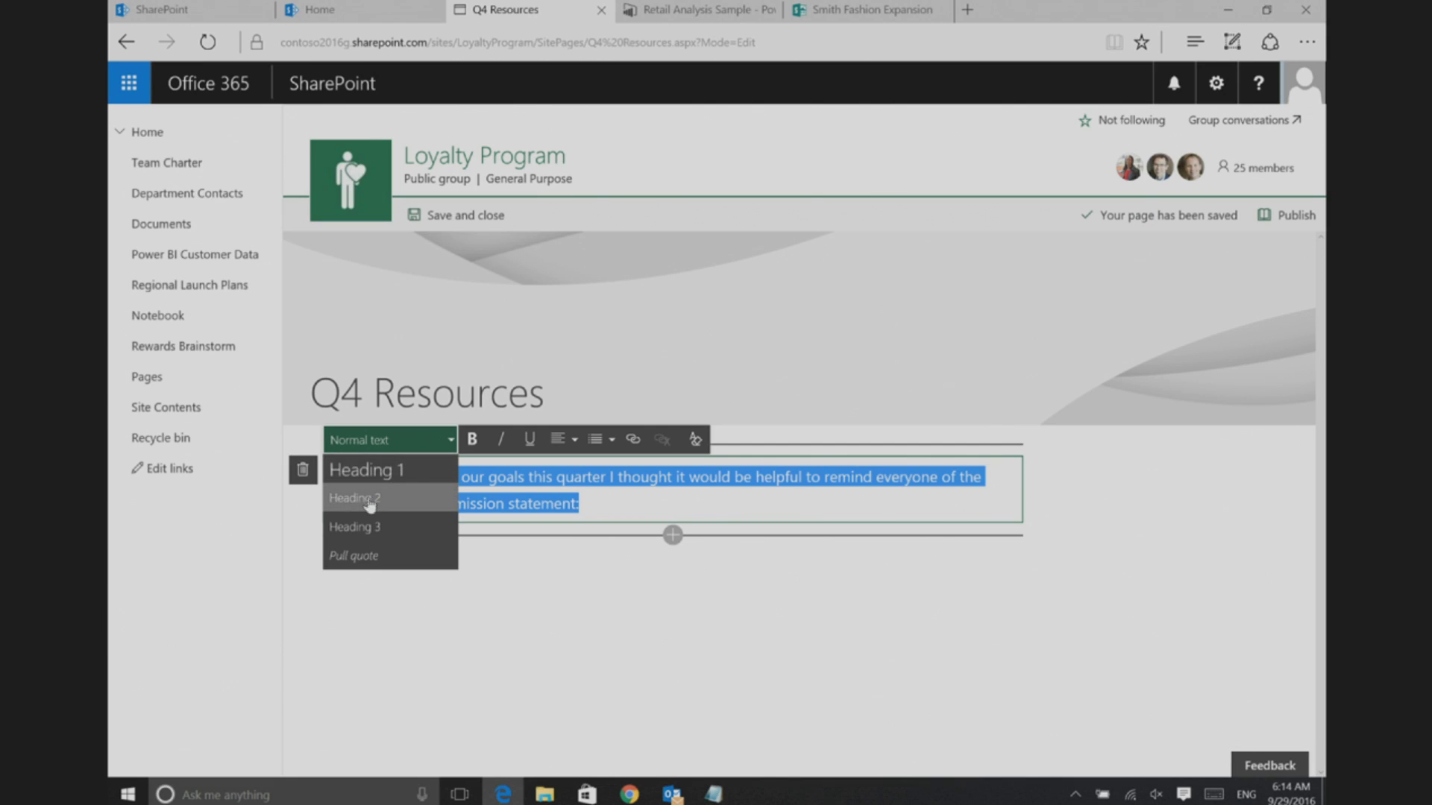
click(369, 499)
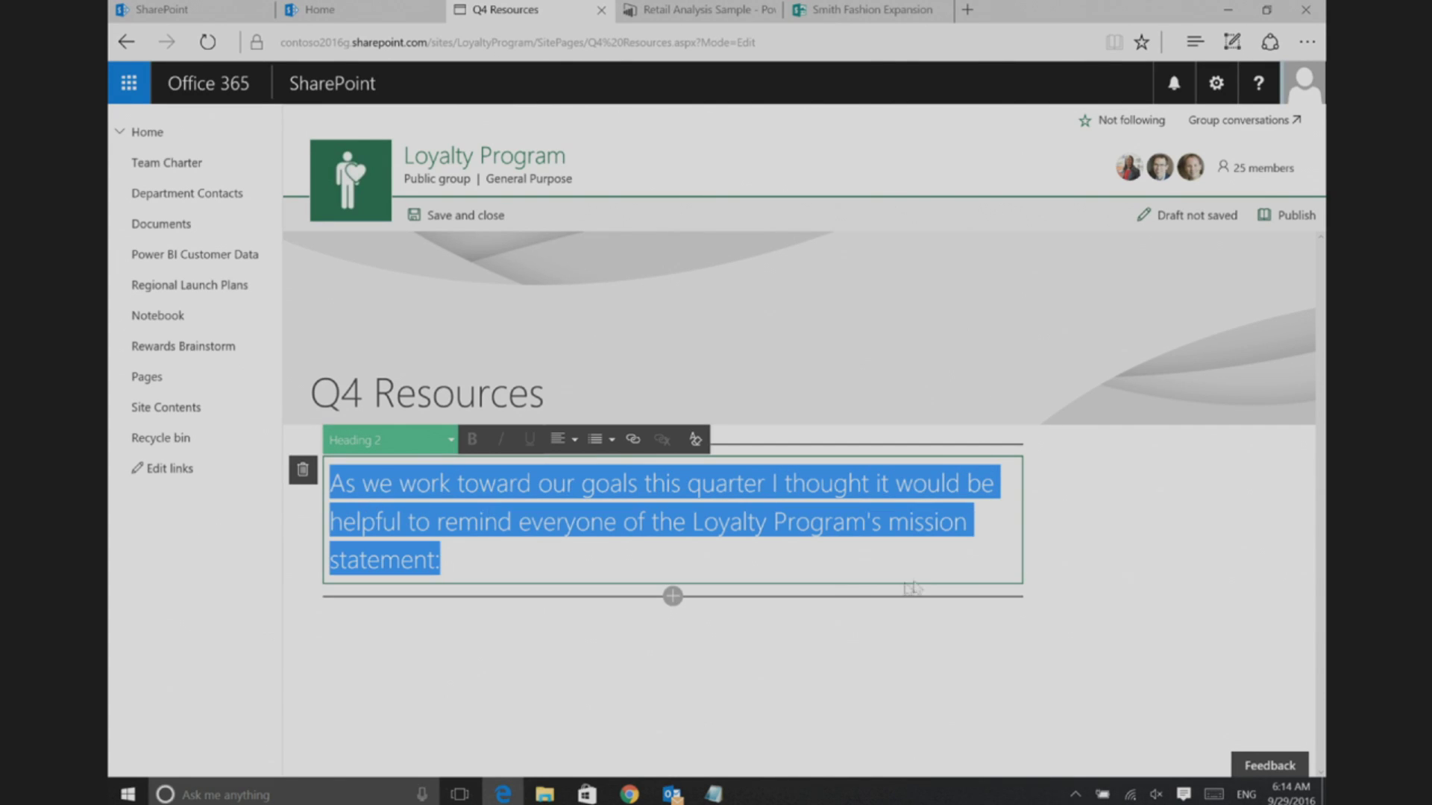
click(433, 448)
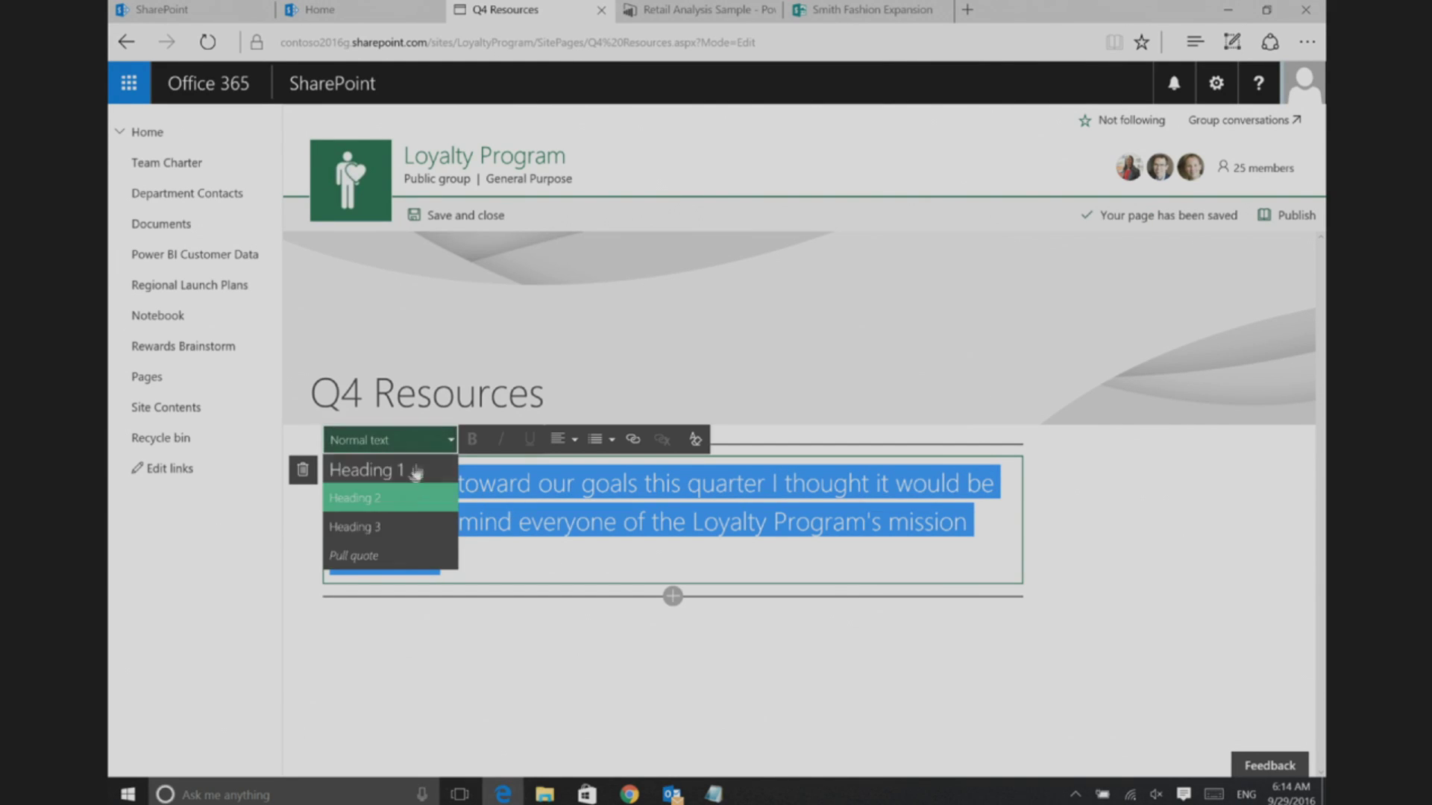
click(380, 527)
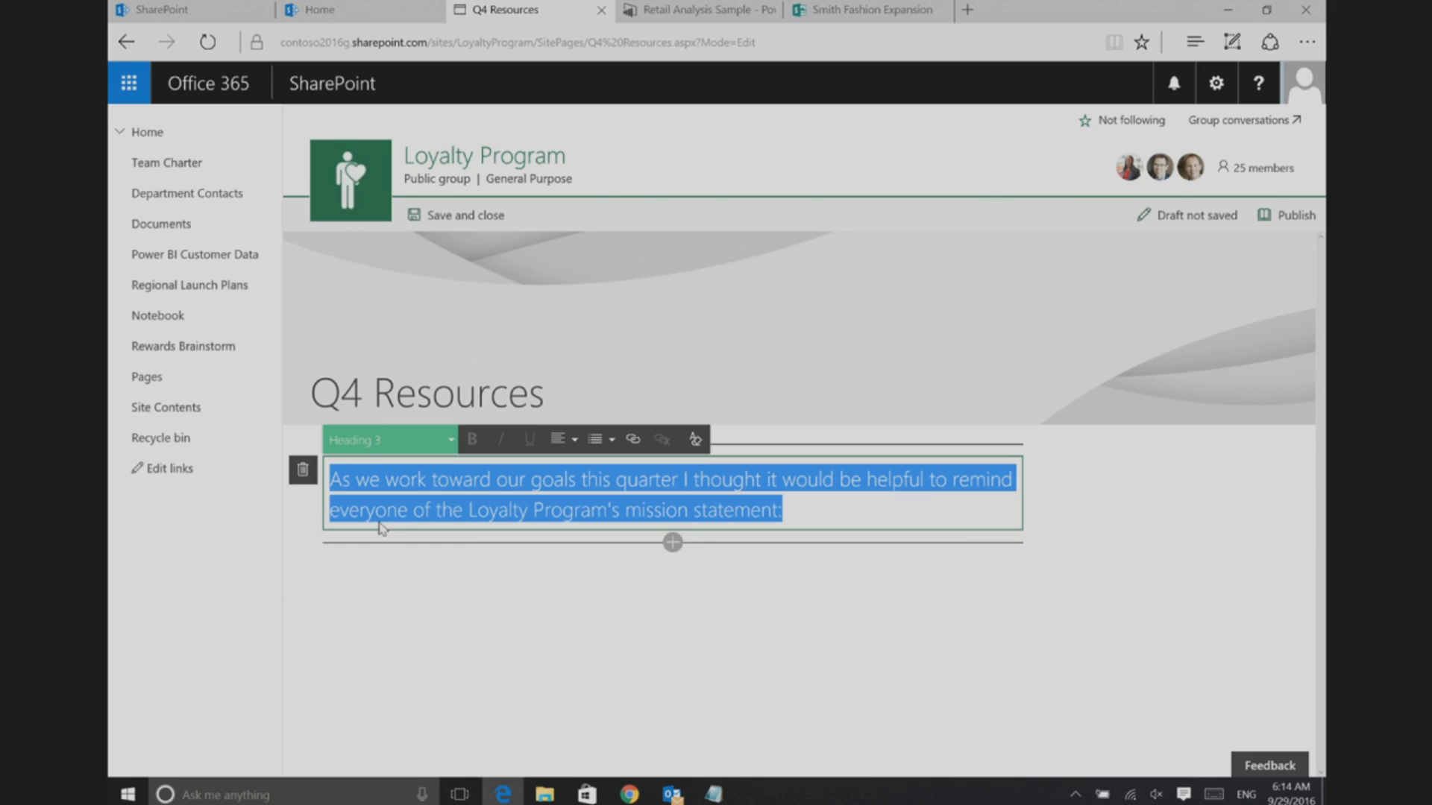
click(1096, 542)
- Add a second text web part beneath the introduction containing the mission statement "To enable every person to freely express themselves..." from the Notepad demo script
click(673, 543)
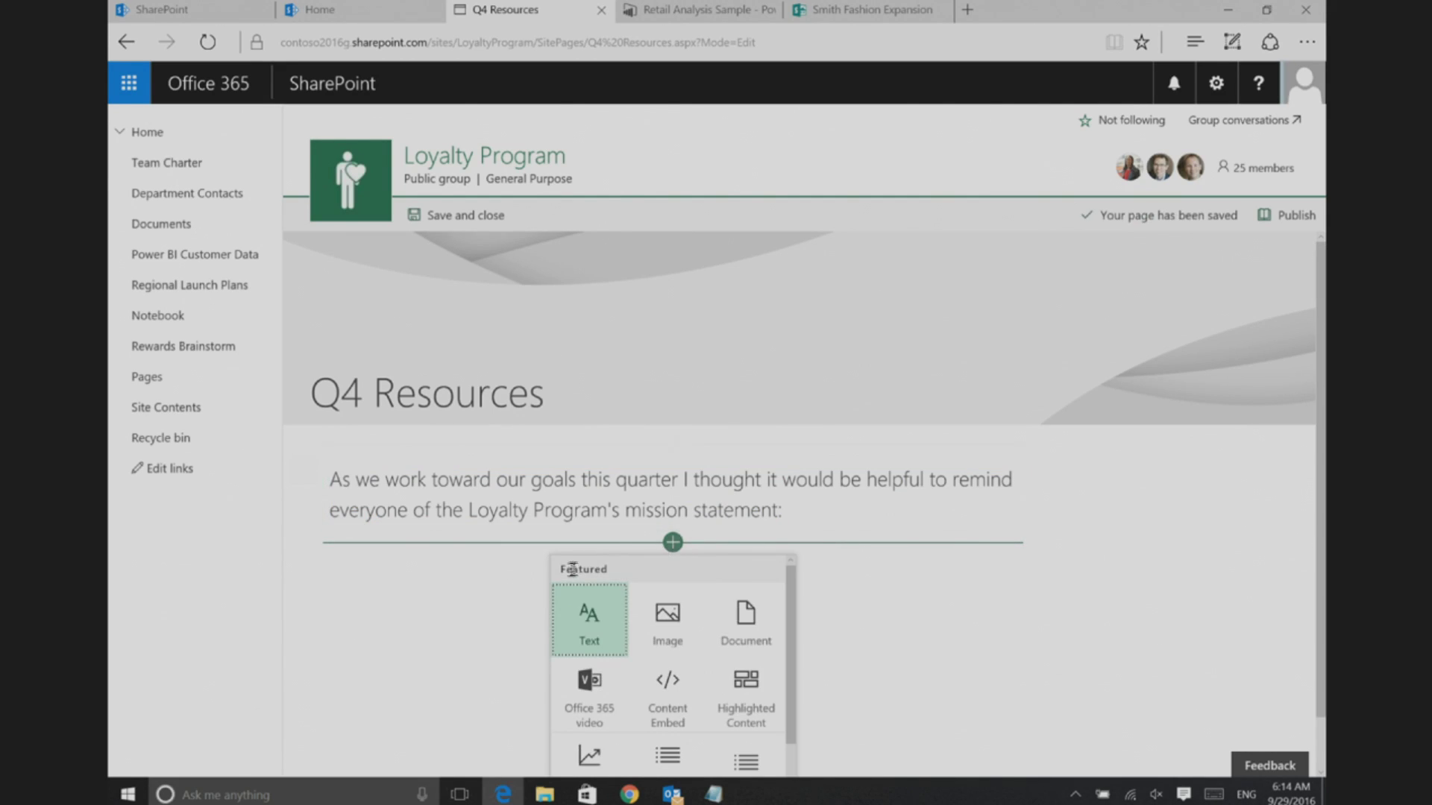
click(579, 616)
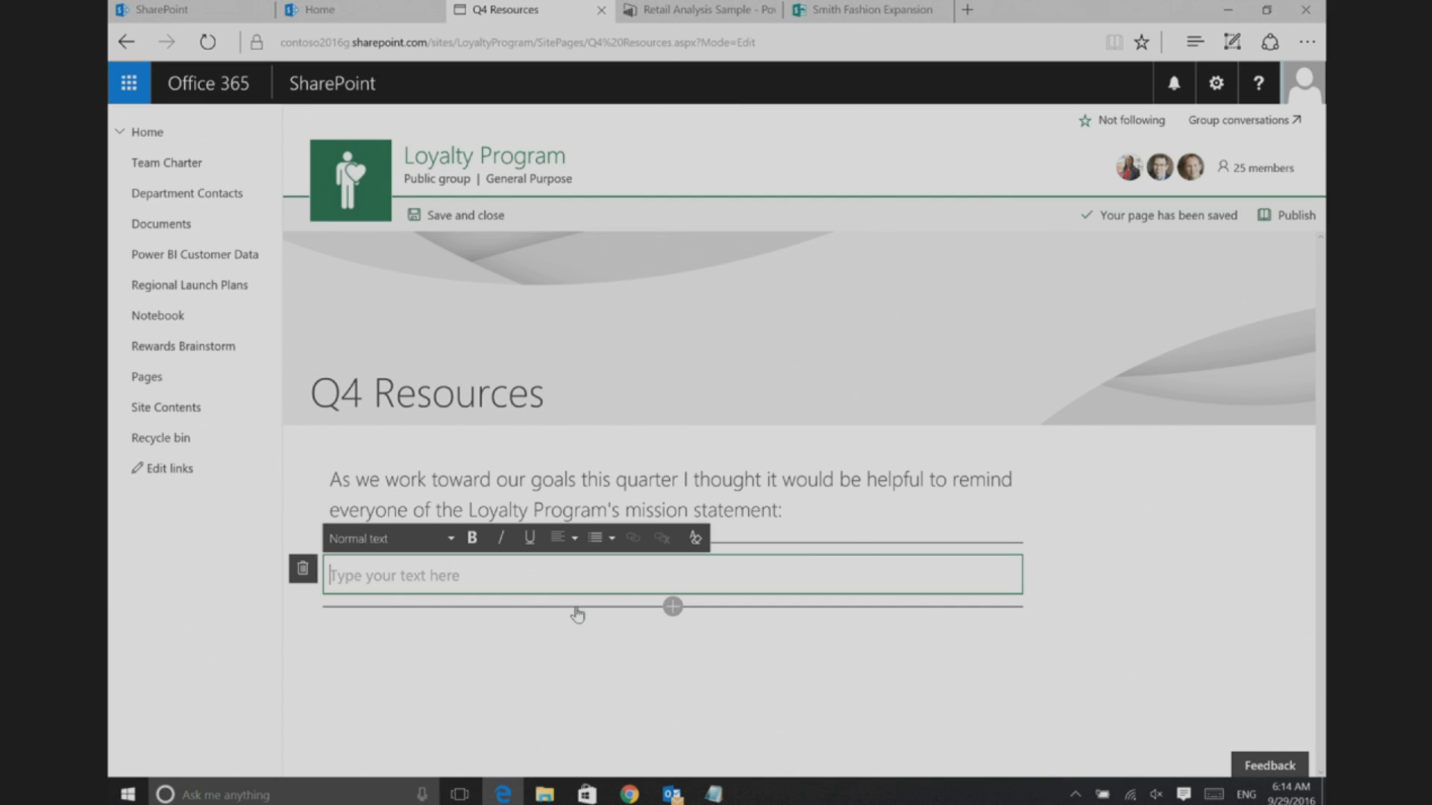
key(alt+Tab)
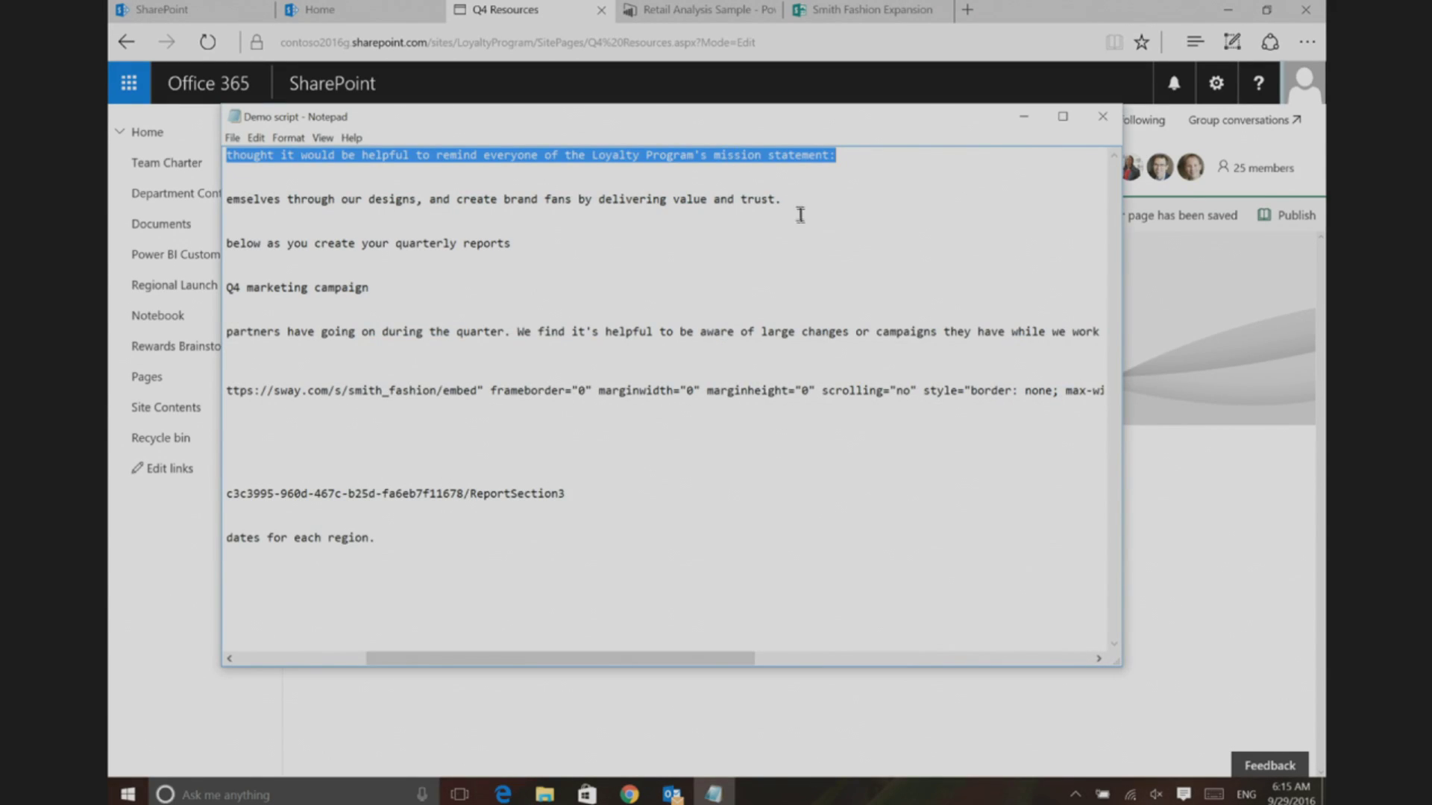
drag(792, 206, 211, 200)
key(ctrl+c)
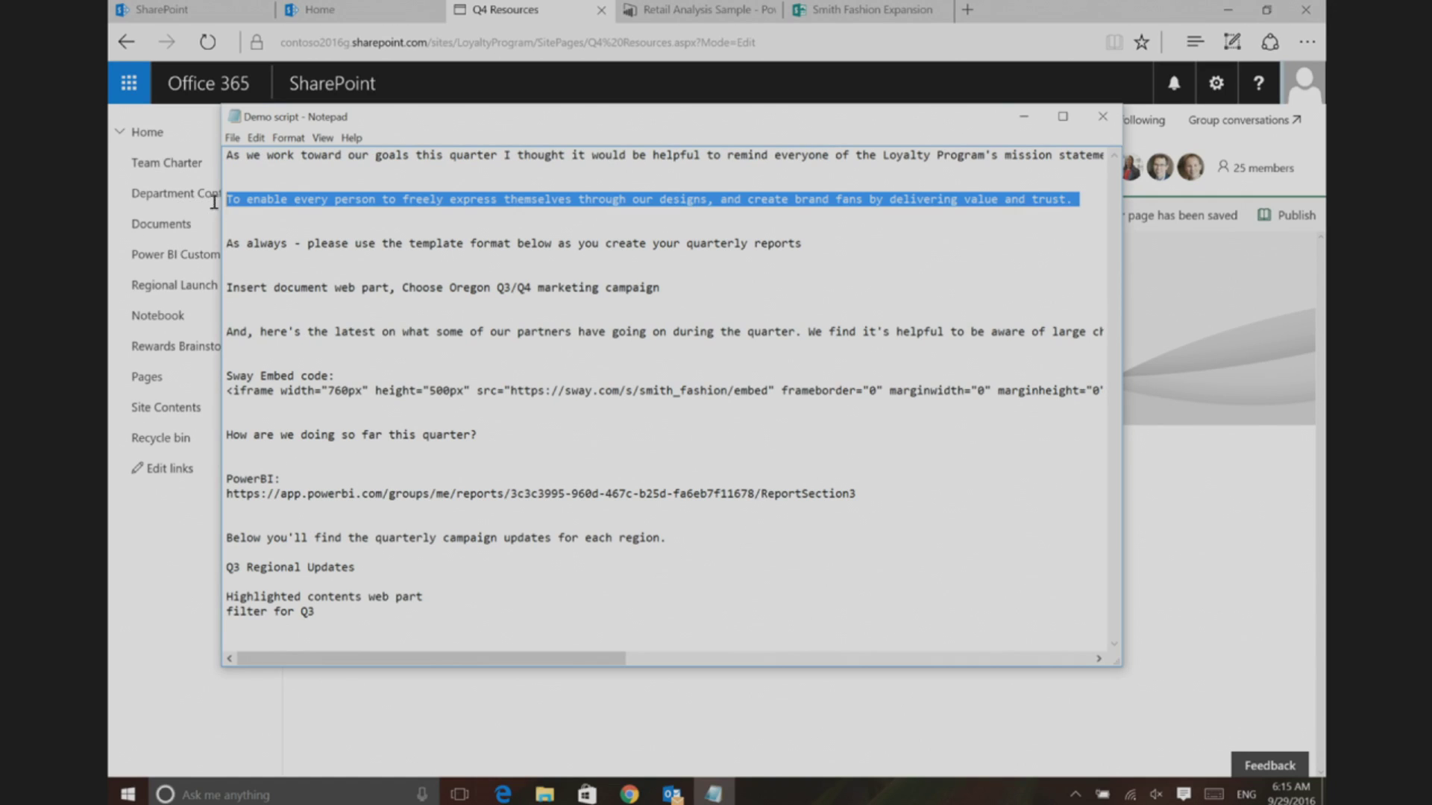
click(1199, 555)
key(ctrl+v)
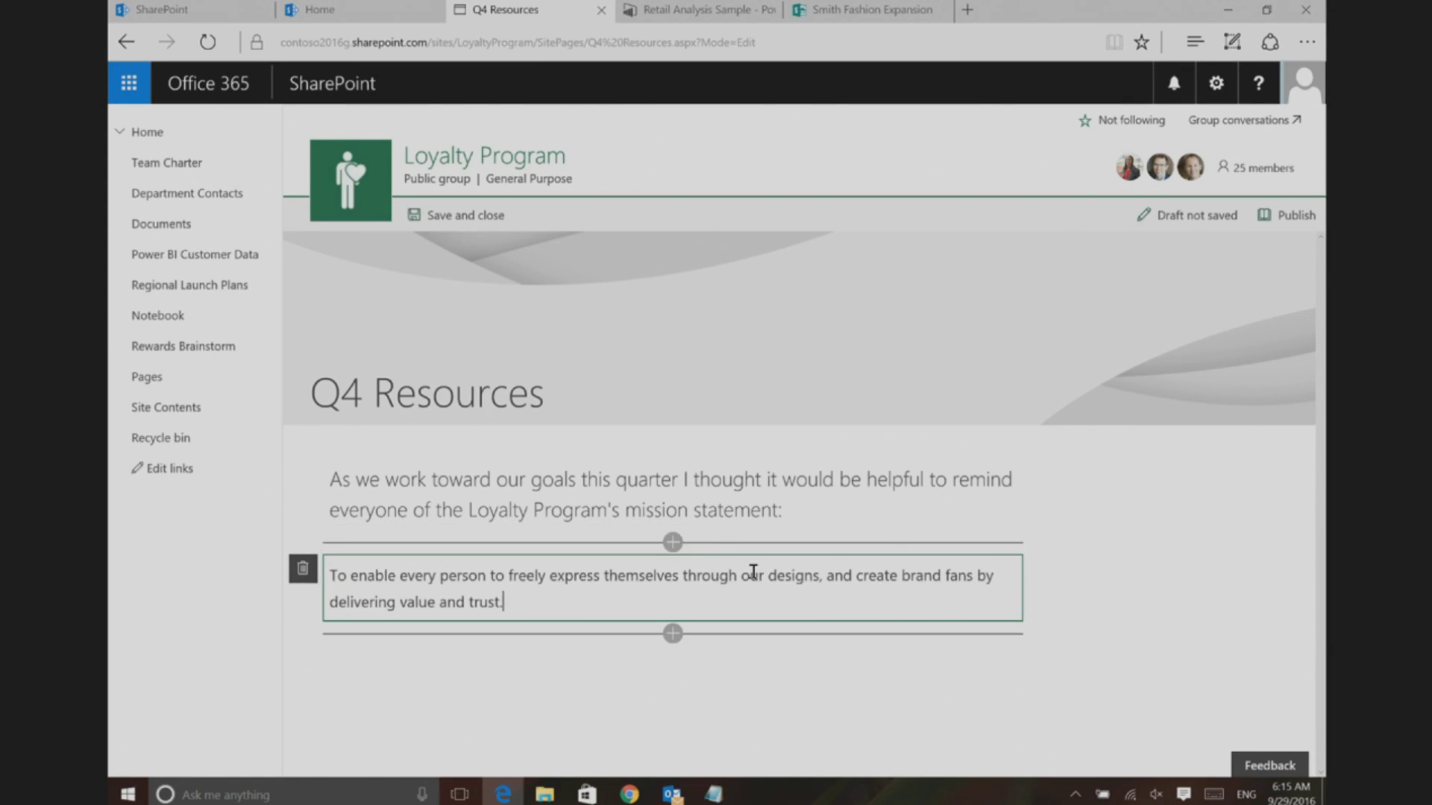
- Format the entire mission statement paragraph as a Pull quote
key(ctrl+a)
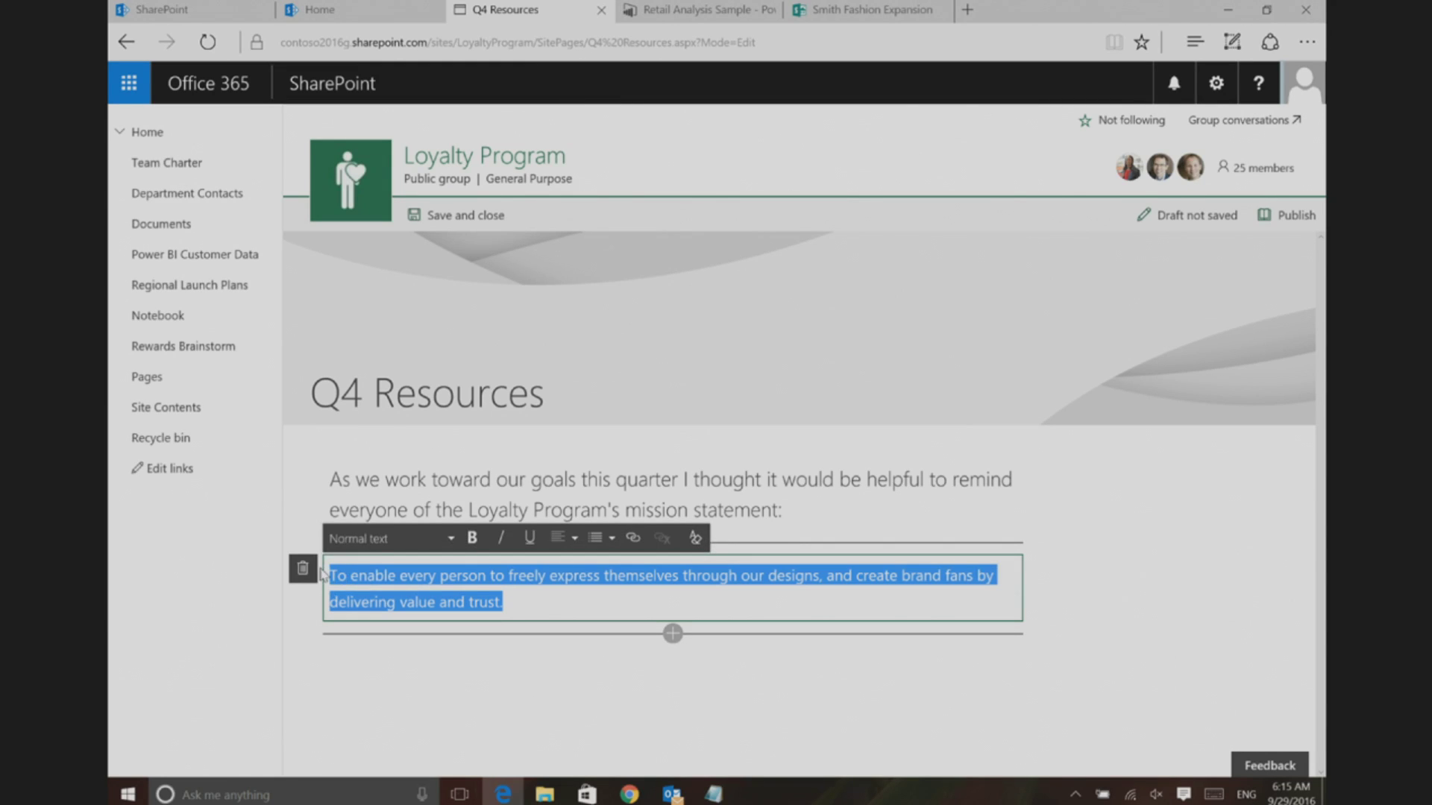
click(385, 539)
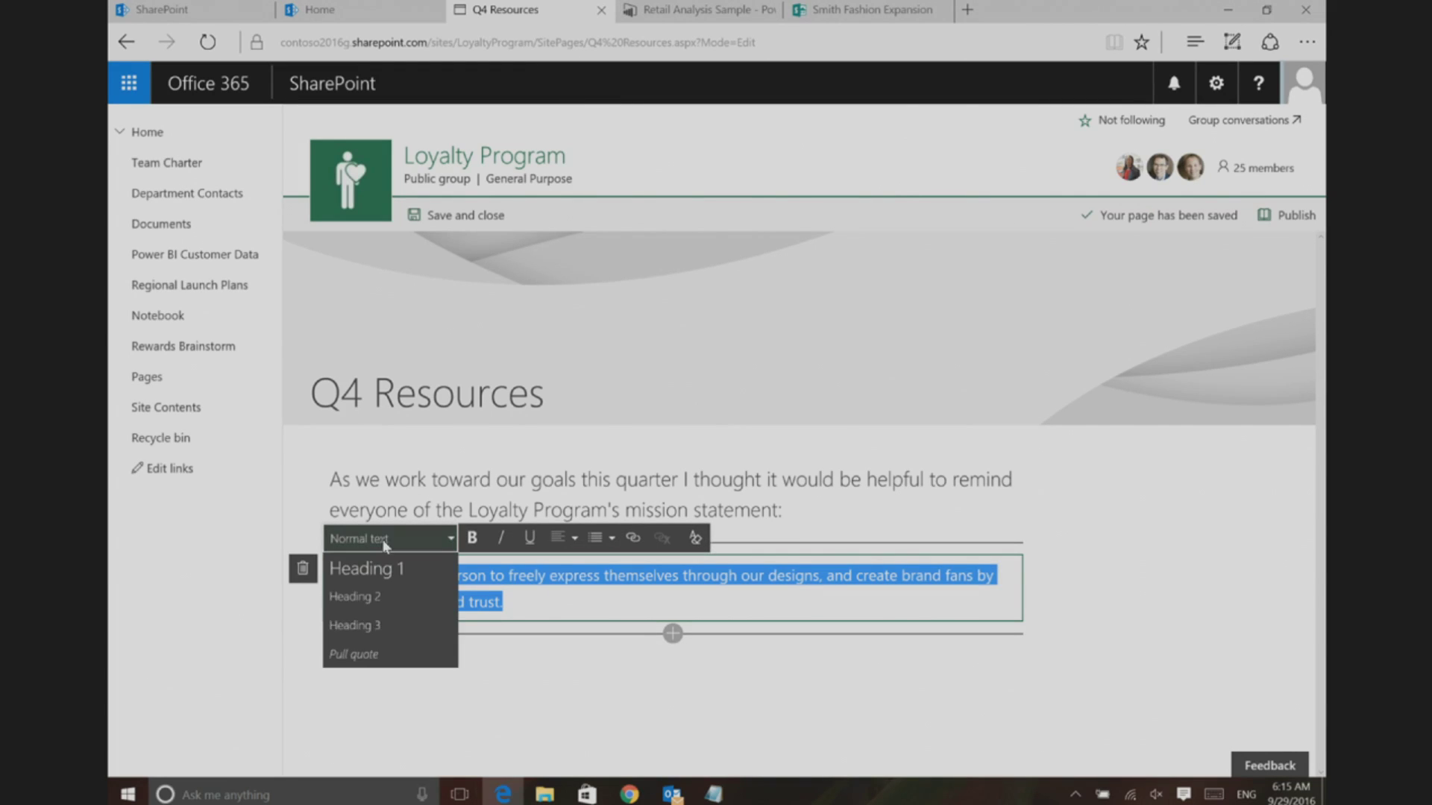
click(369, 658)
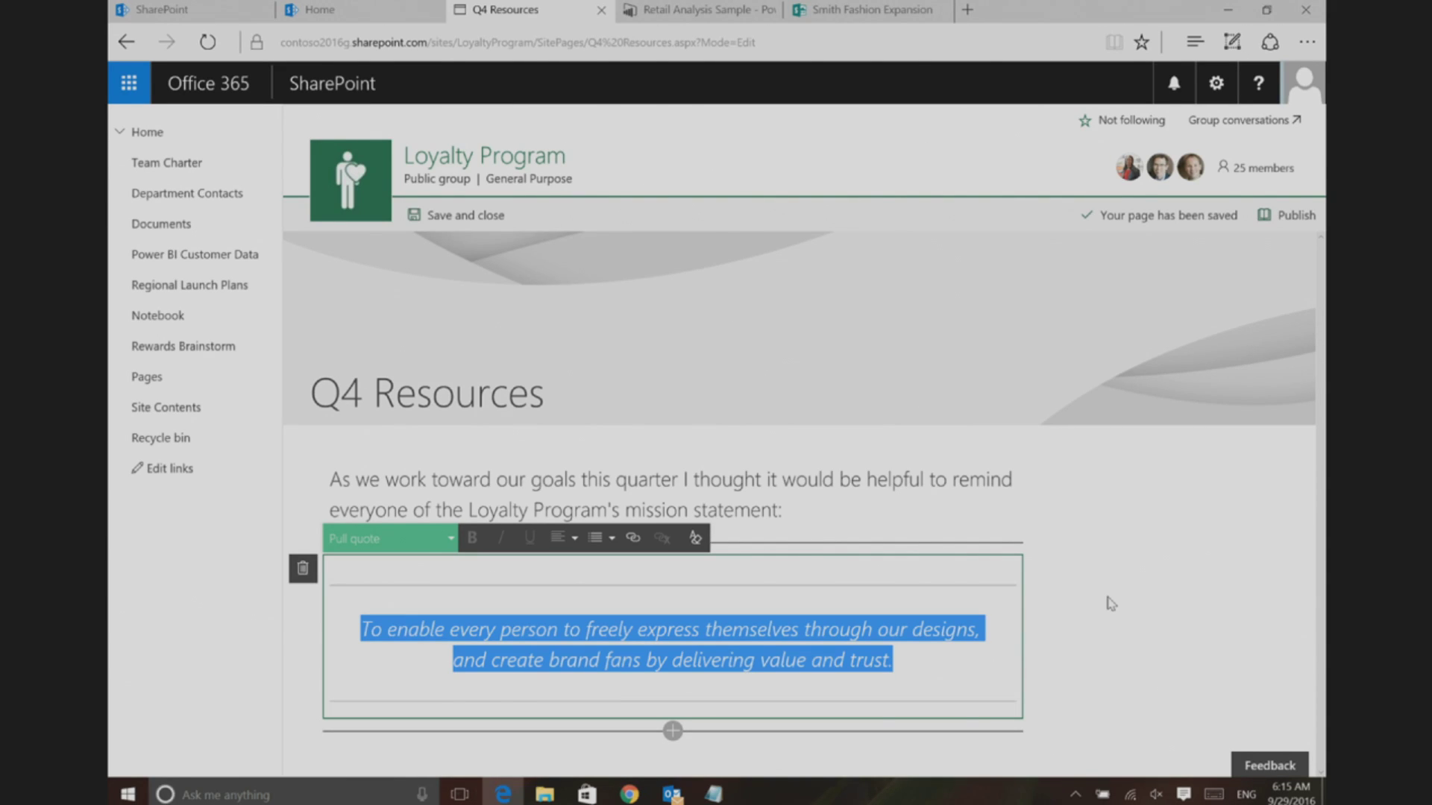
click(1111, 603)
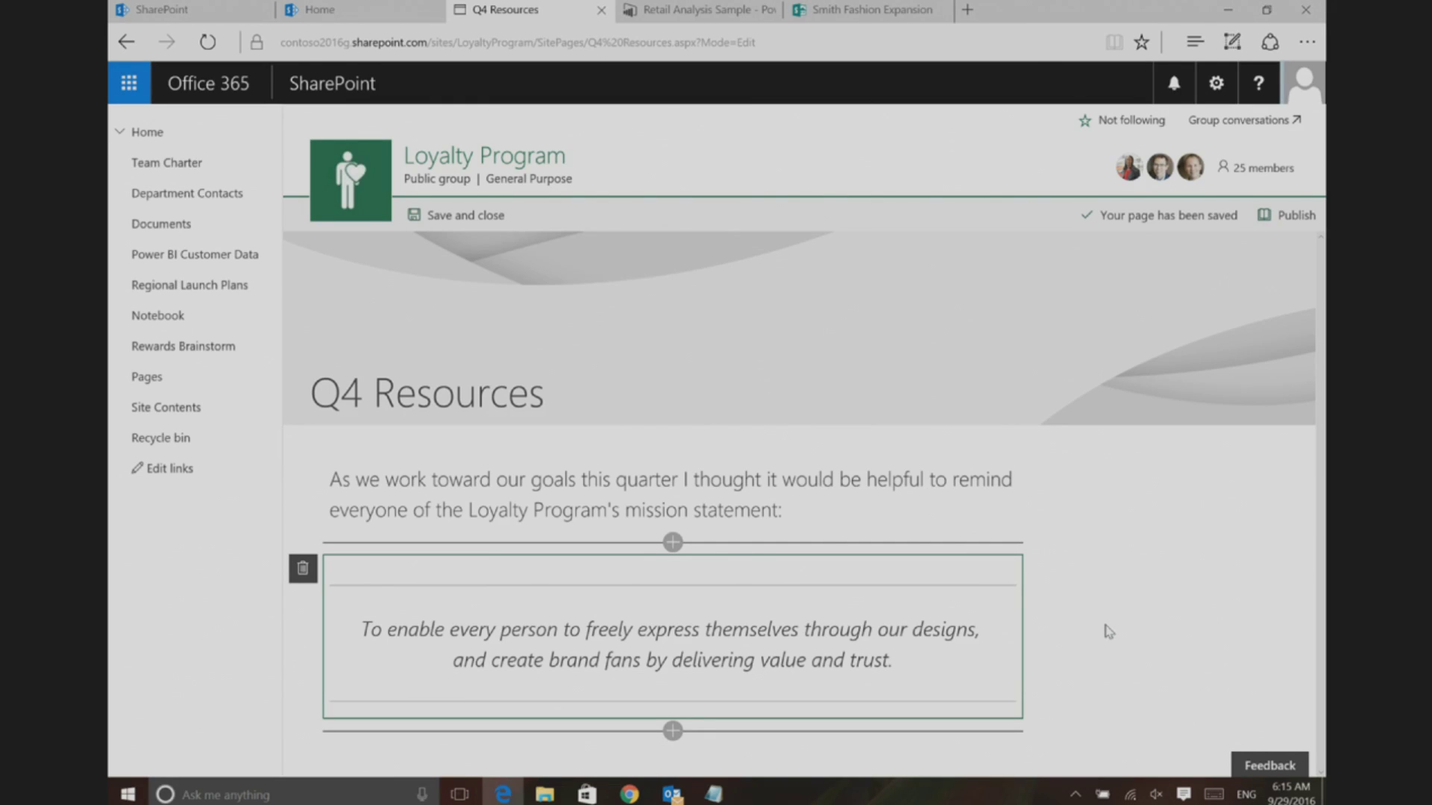
- Insert a document web part below the pull quote showing the recent PowerPoint file "November-December Ad Proposals"
key(alt+Tab)
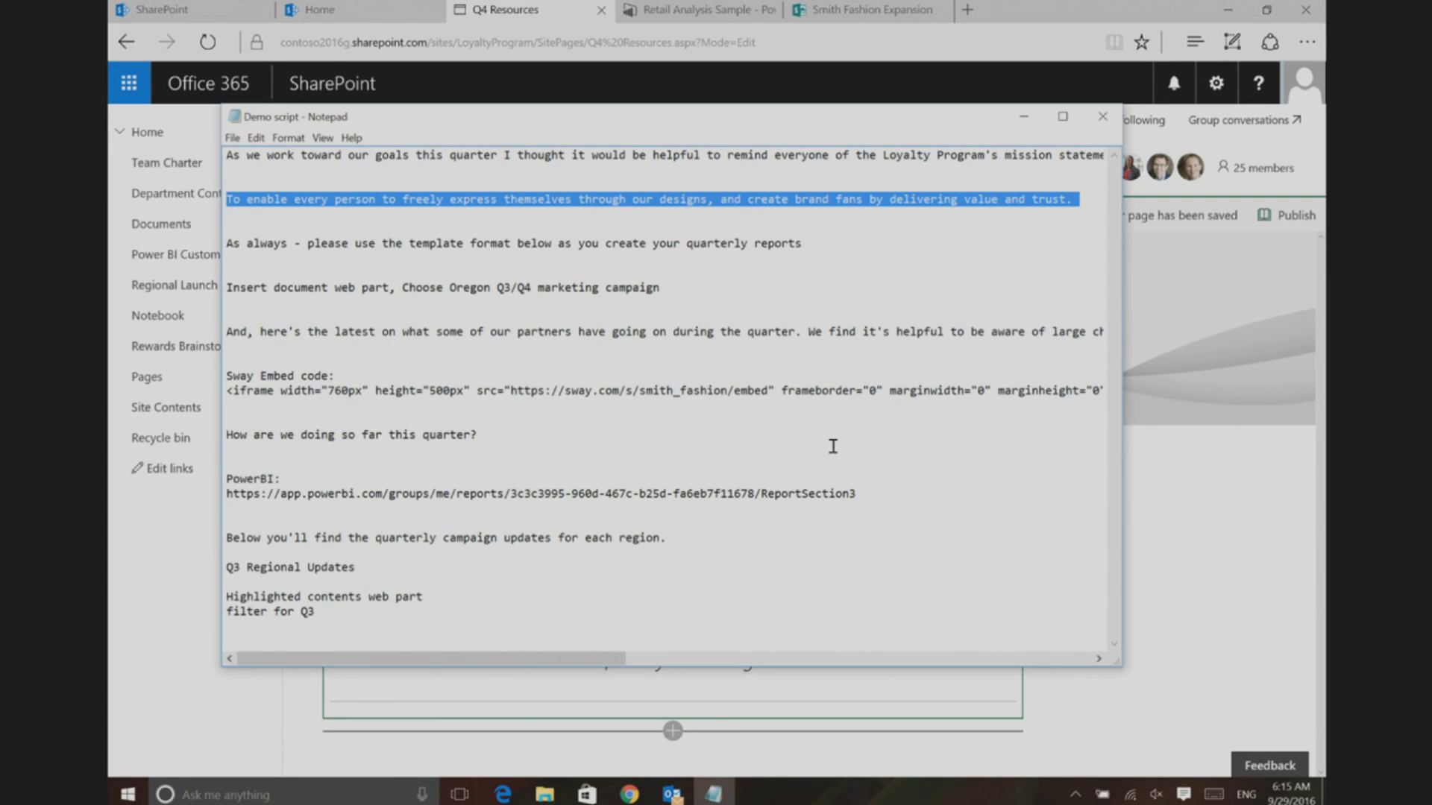
click(1160, 561)
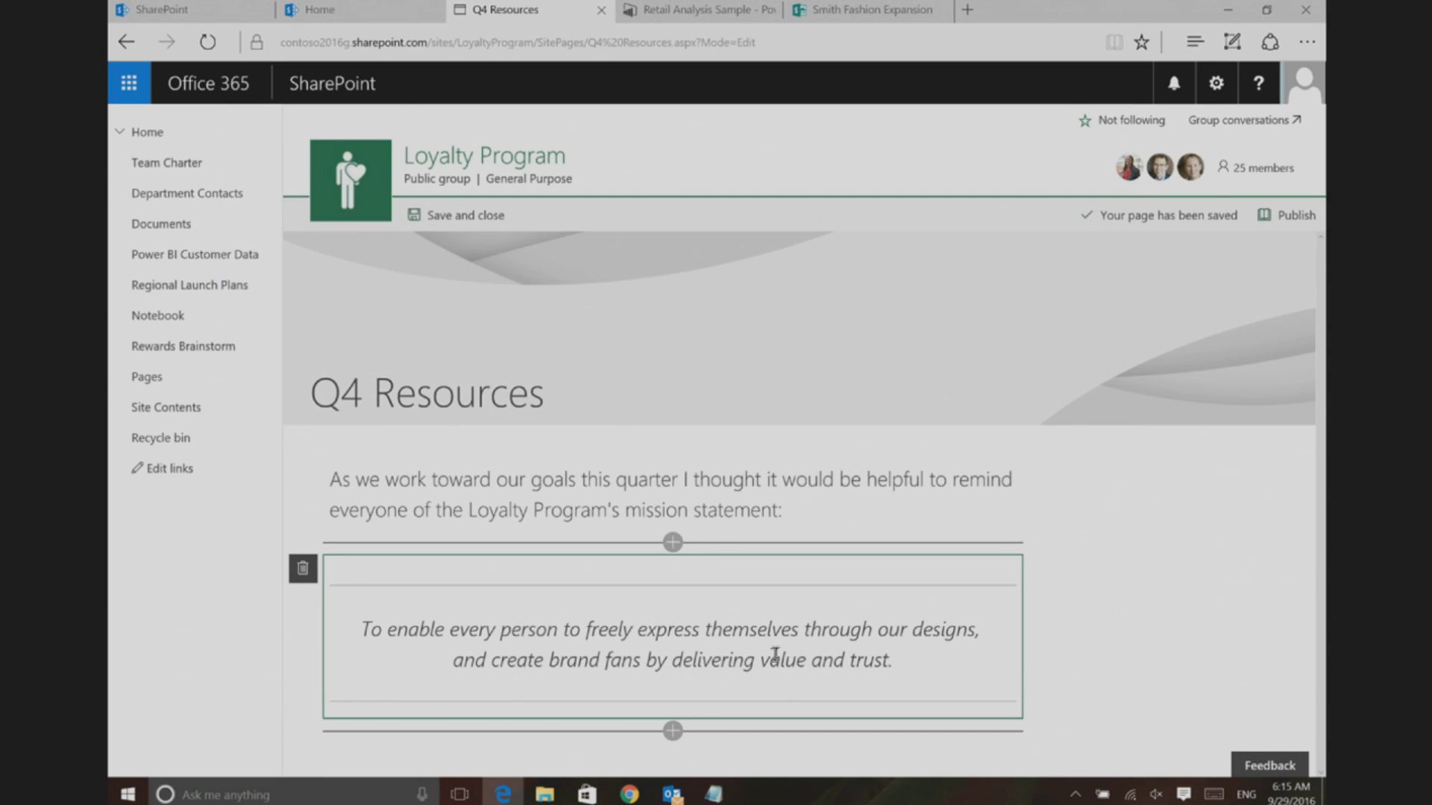
click(673, 731)
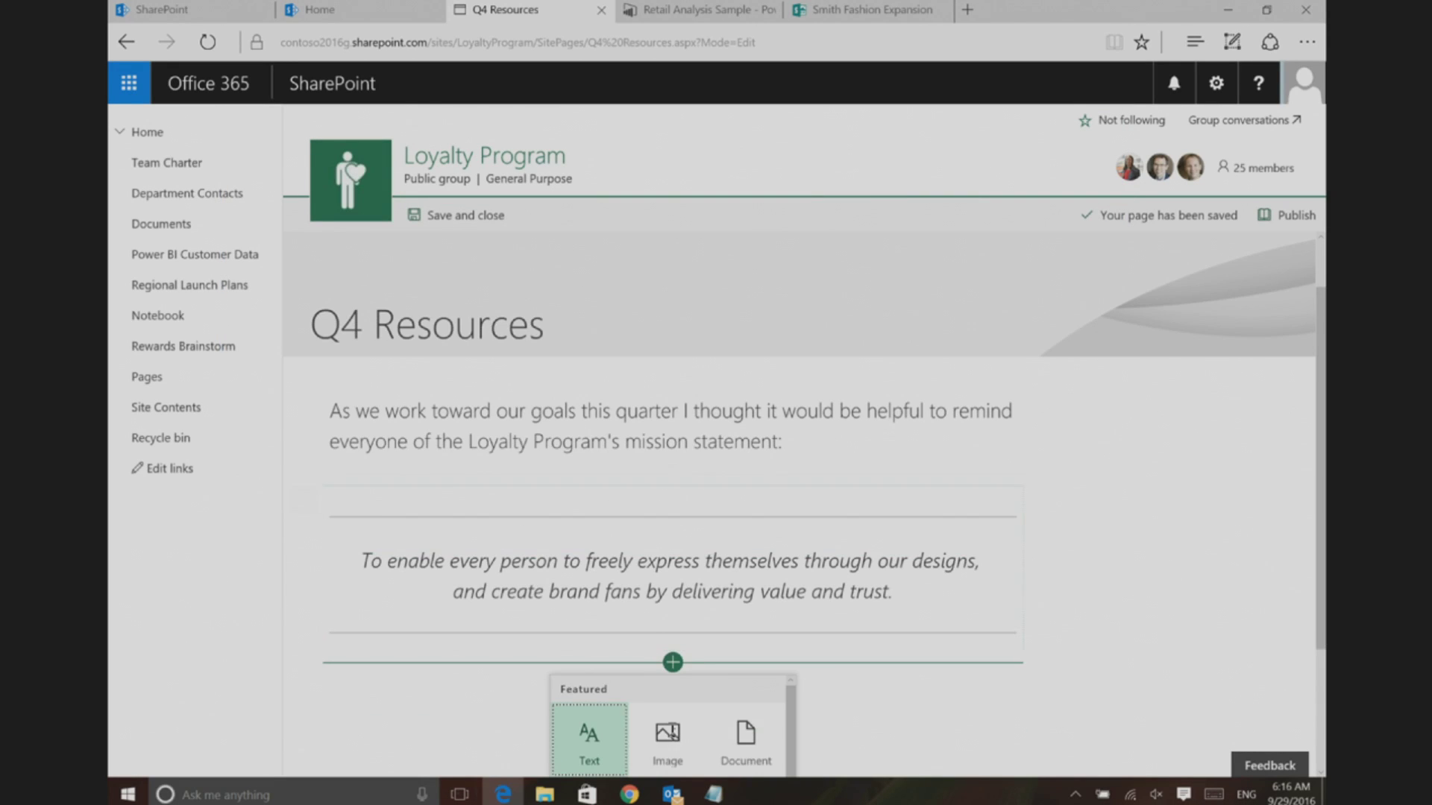
click(744, 737)
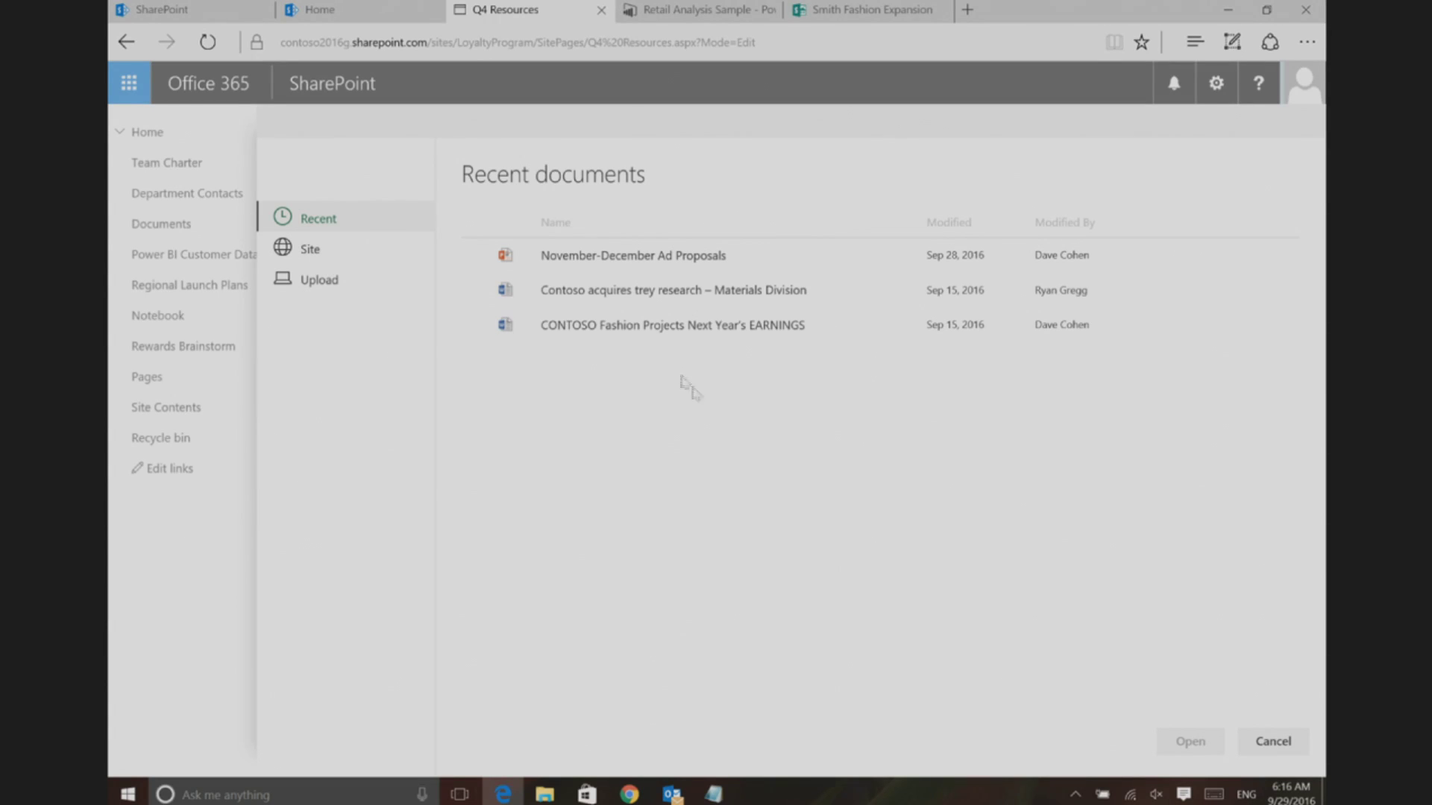
click(311, 255)
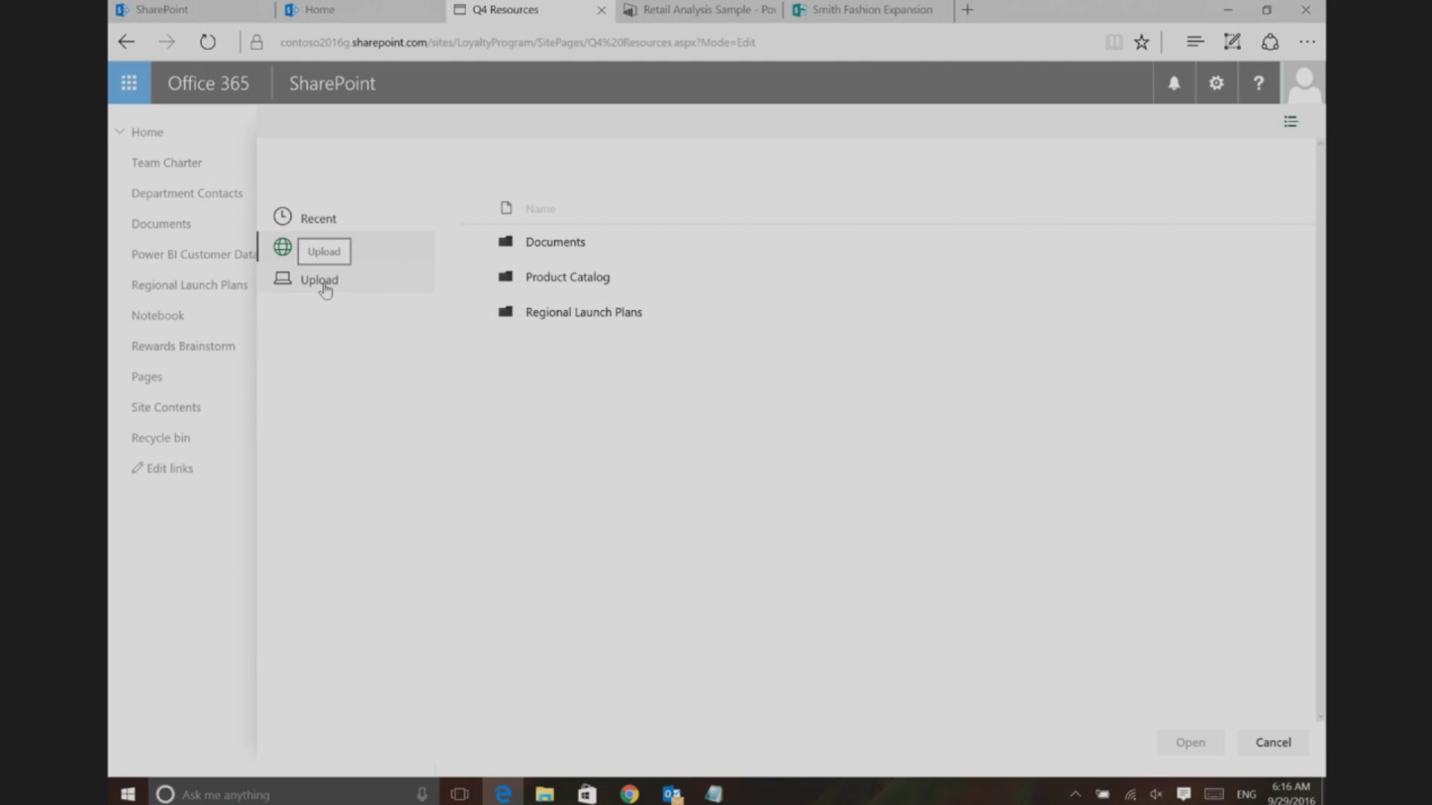
click(319, 221)
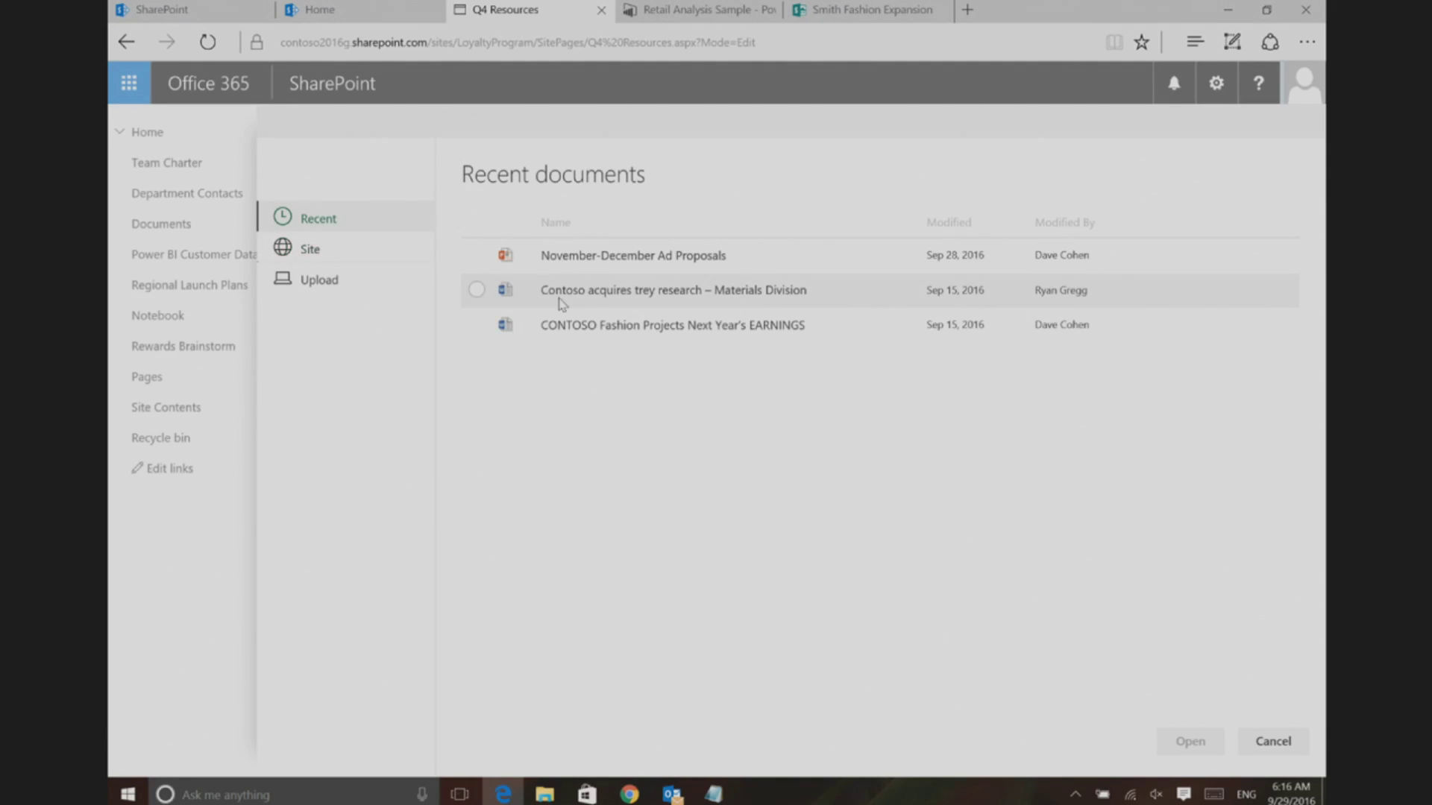
click(476, 257)
click(476, 256)
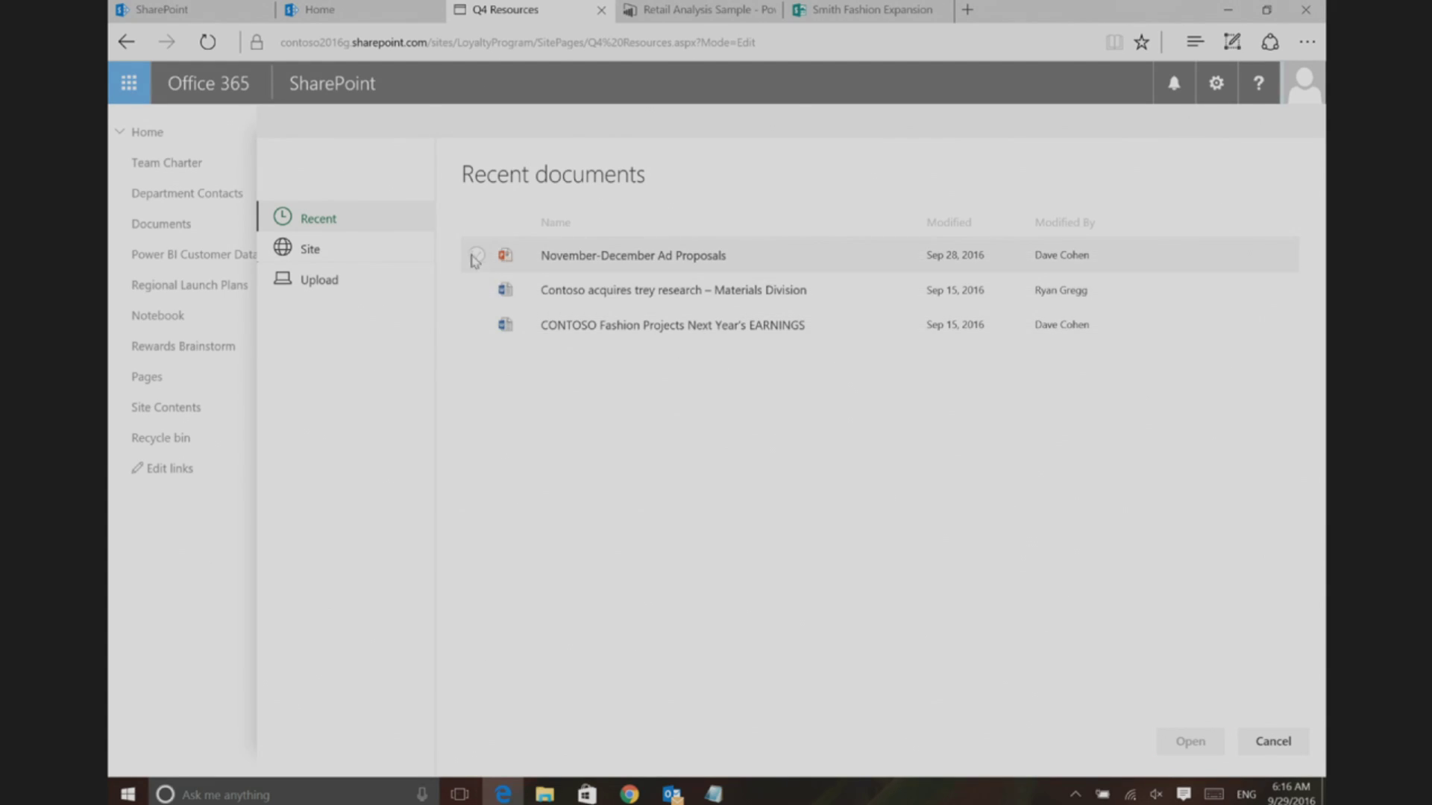
click(476, 257)
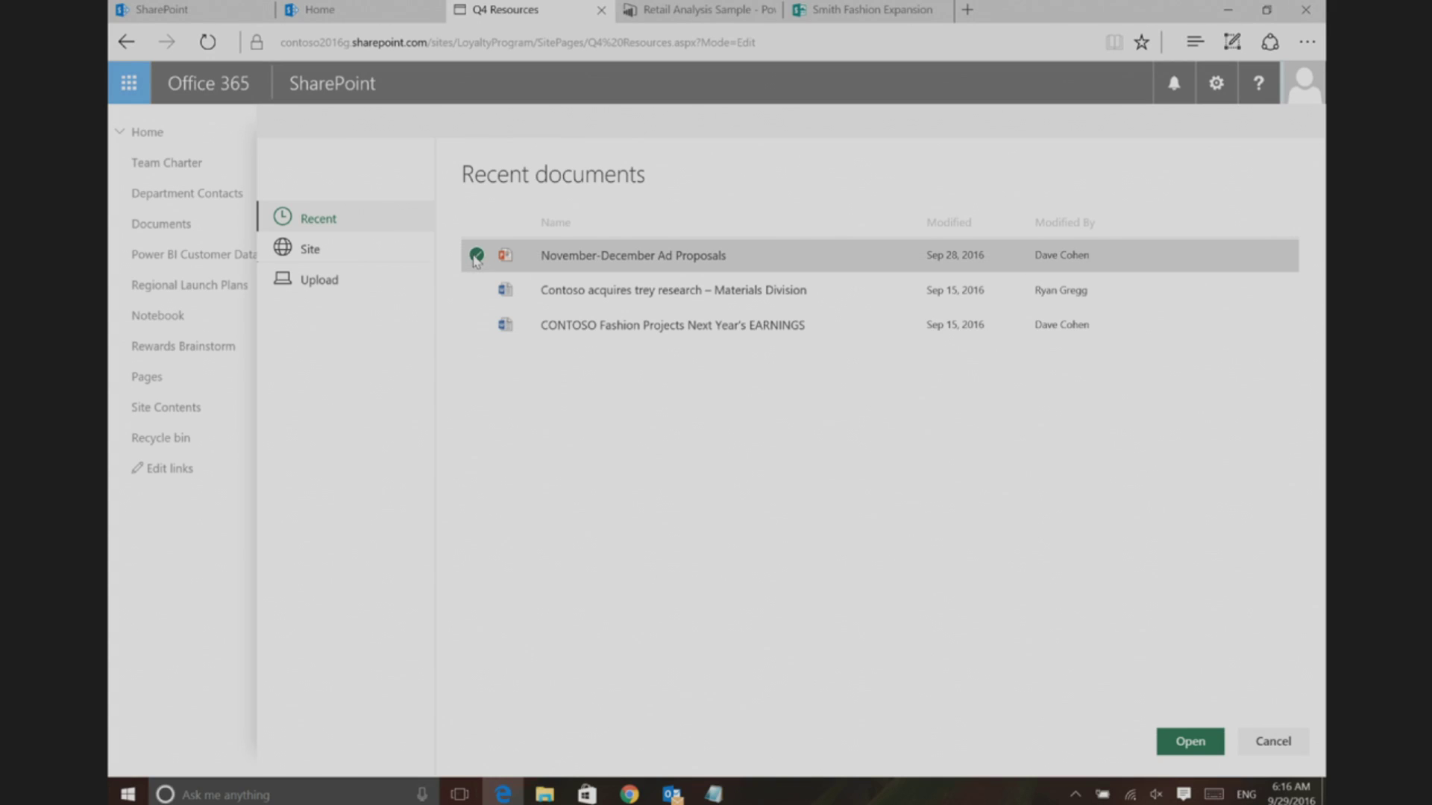
click(1190, 742)
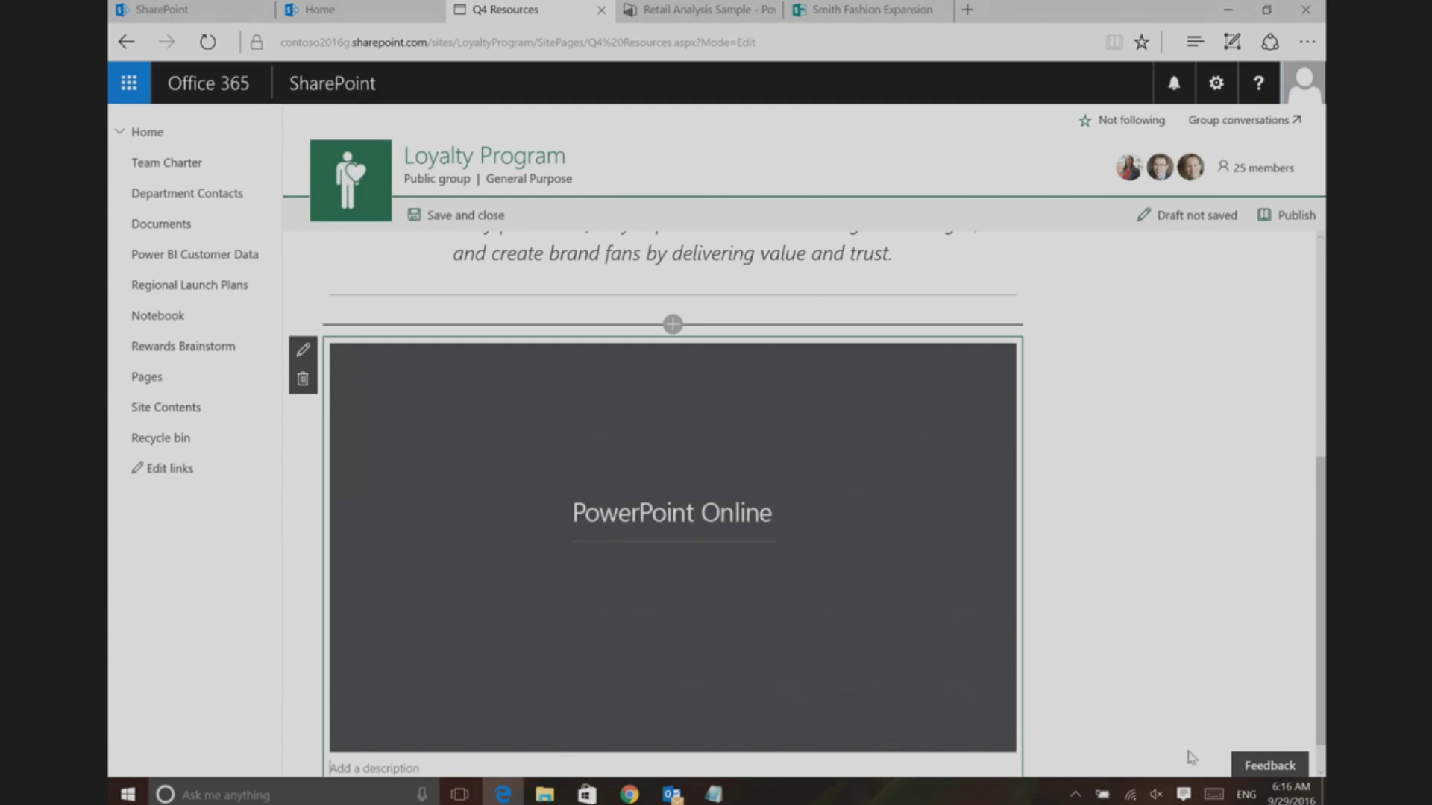
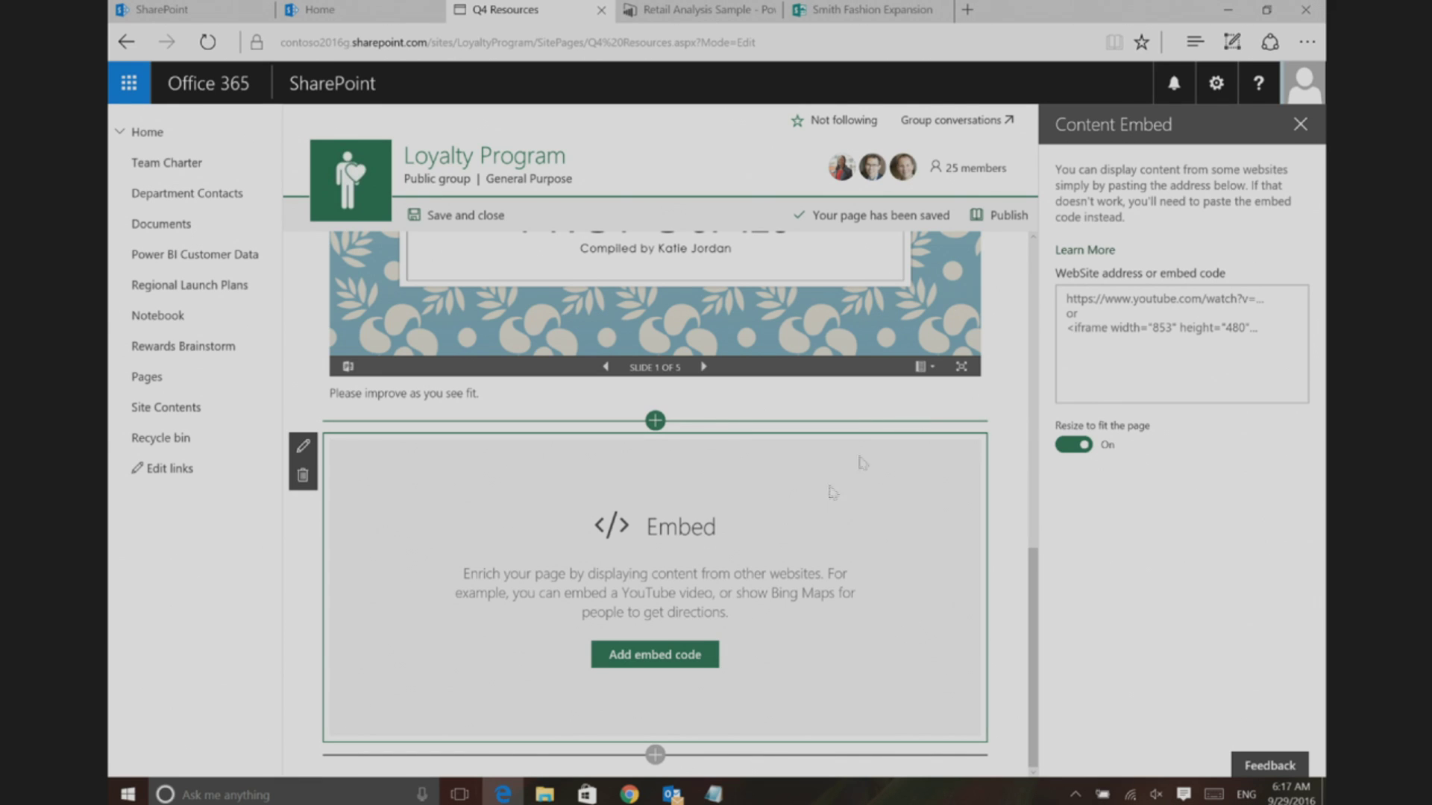
- Switch to the Notepad demo script and select the complete Sway iframe embed code for smith_fashion
click(714, 794)
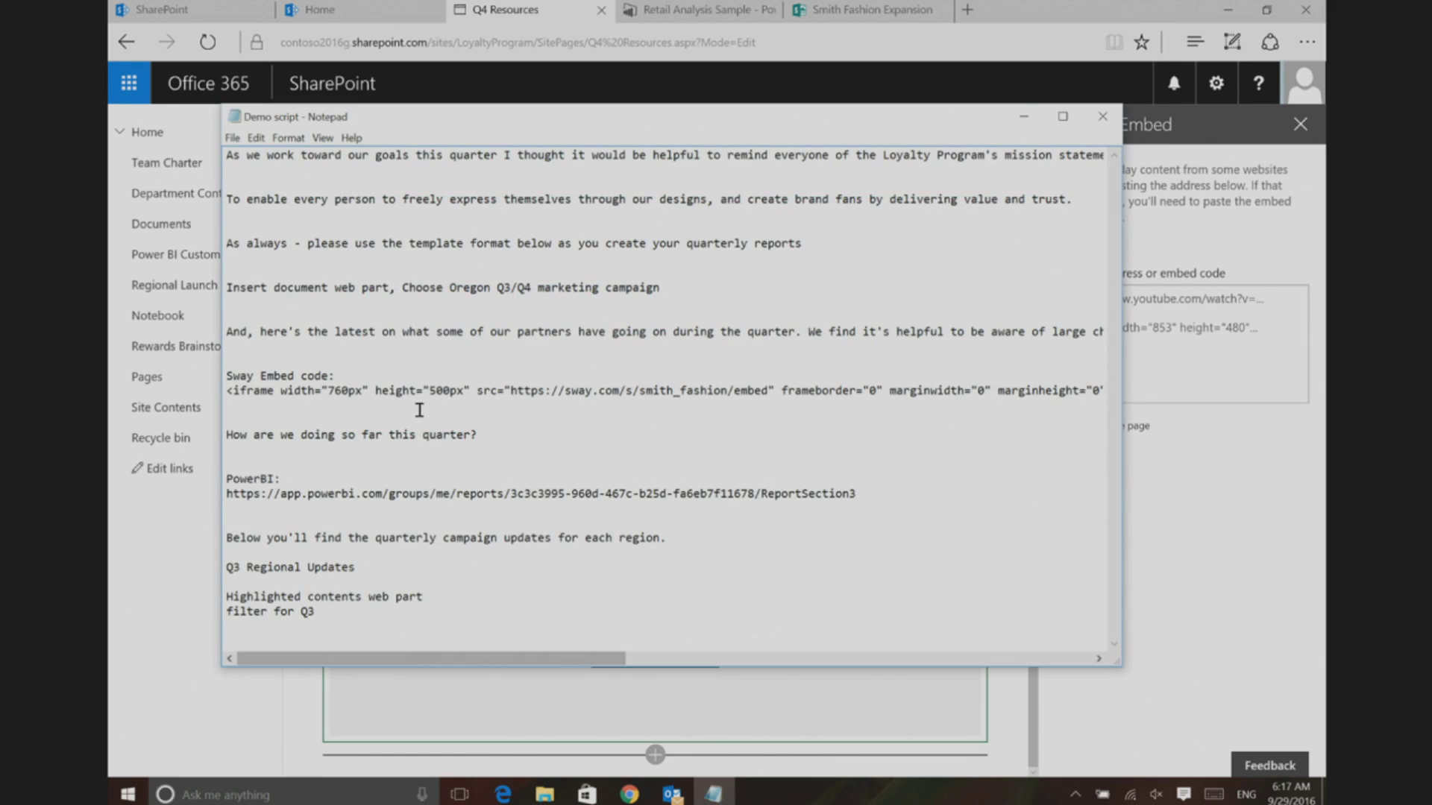
click(226, 391)
drag(227, 391, 1106, 391)
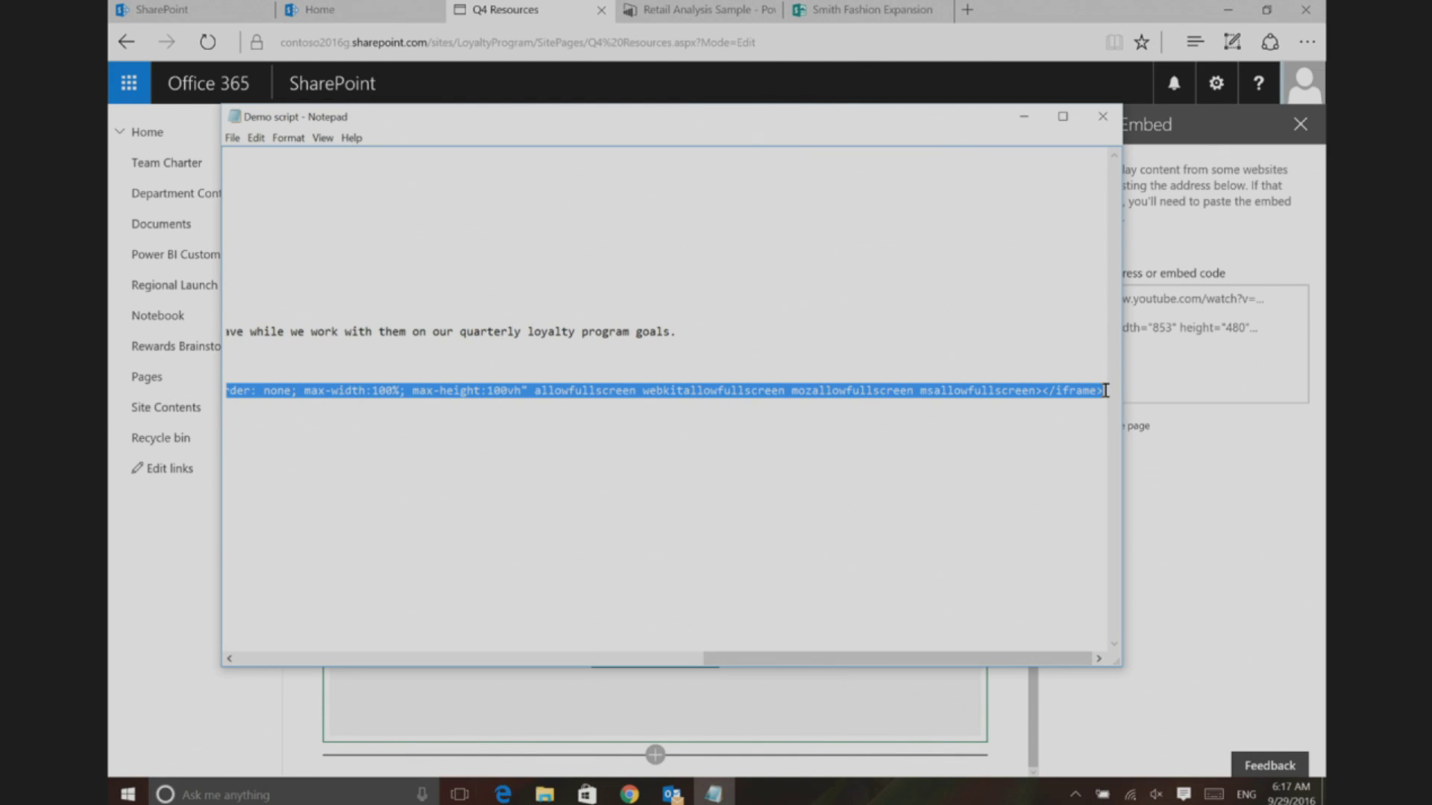
- Switch to the Smith Fashion Expansion Sway, look through its report content and return to its opening page
click(860, 10)
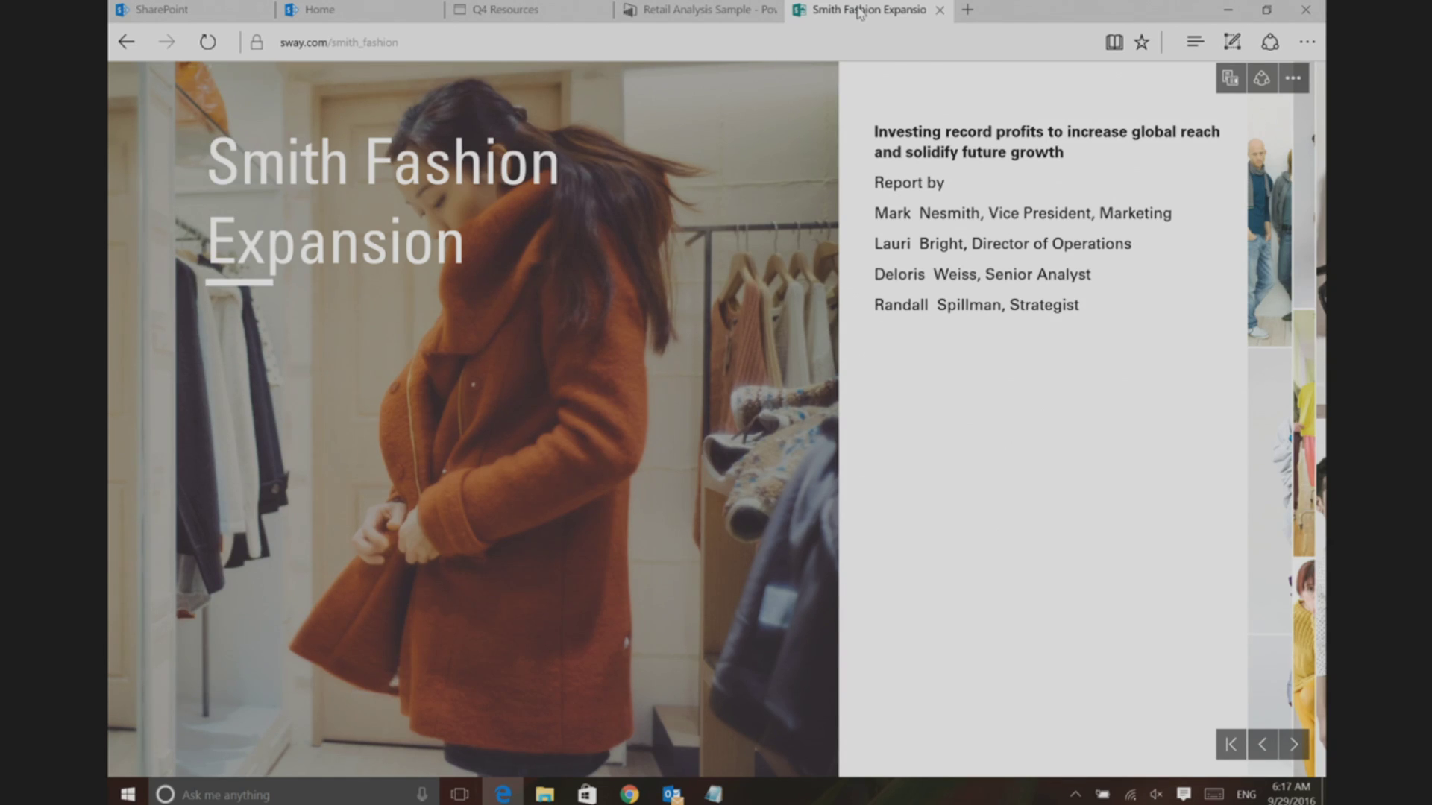
scroll(716, 417, down, 5)
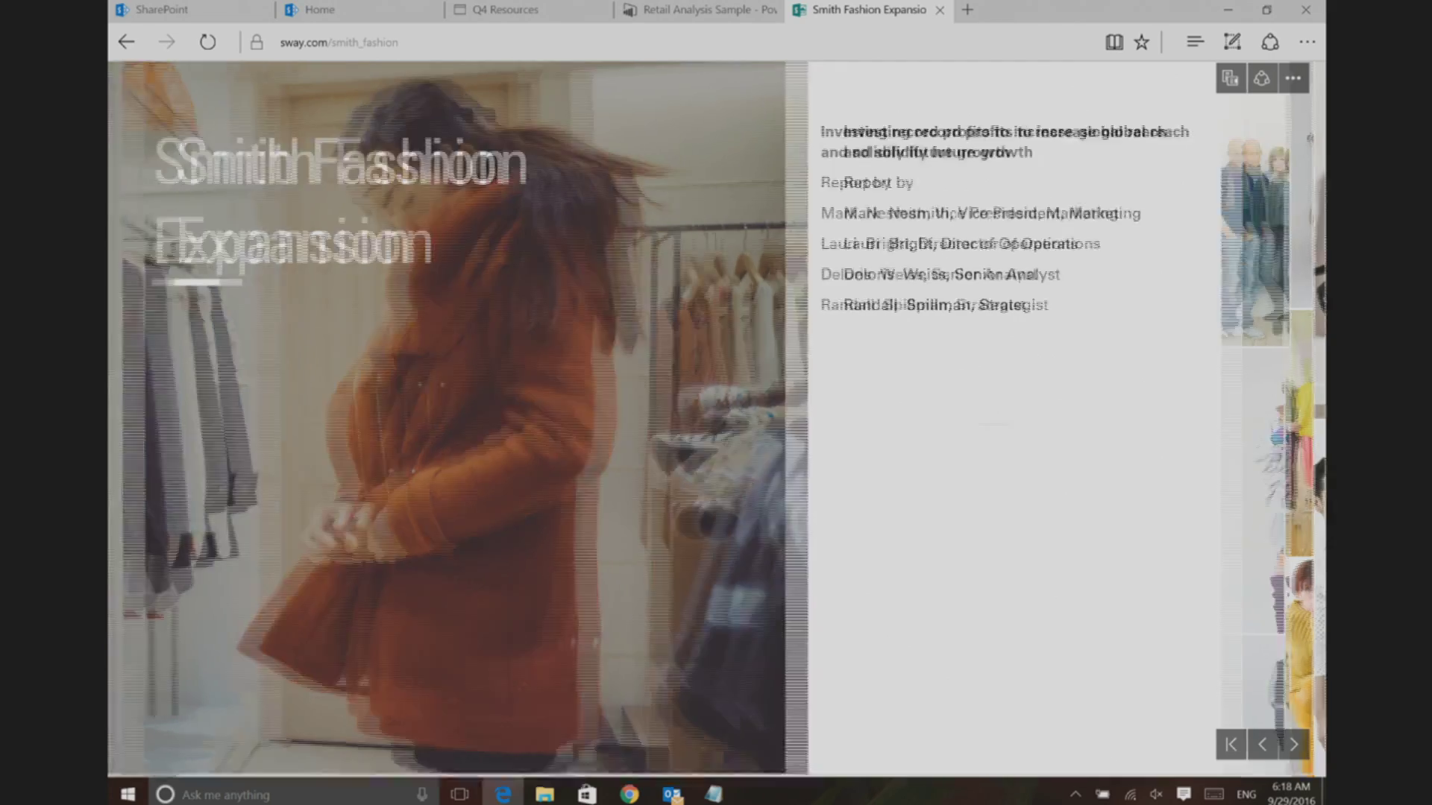
scroll(716, 415, down, 5)
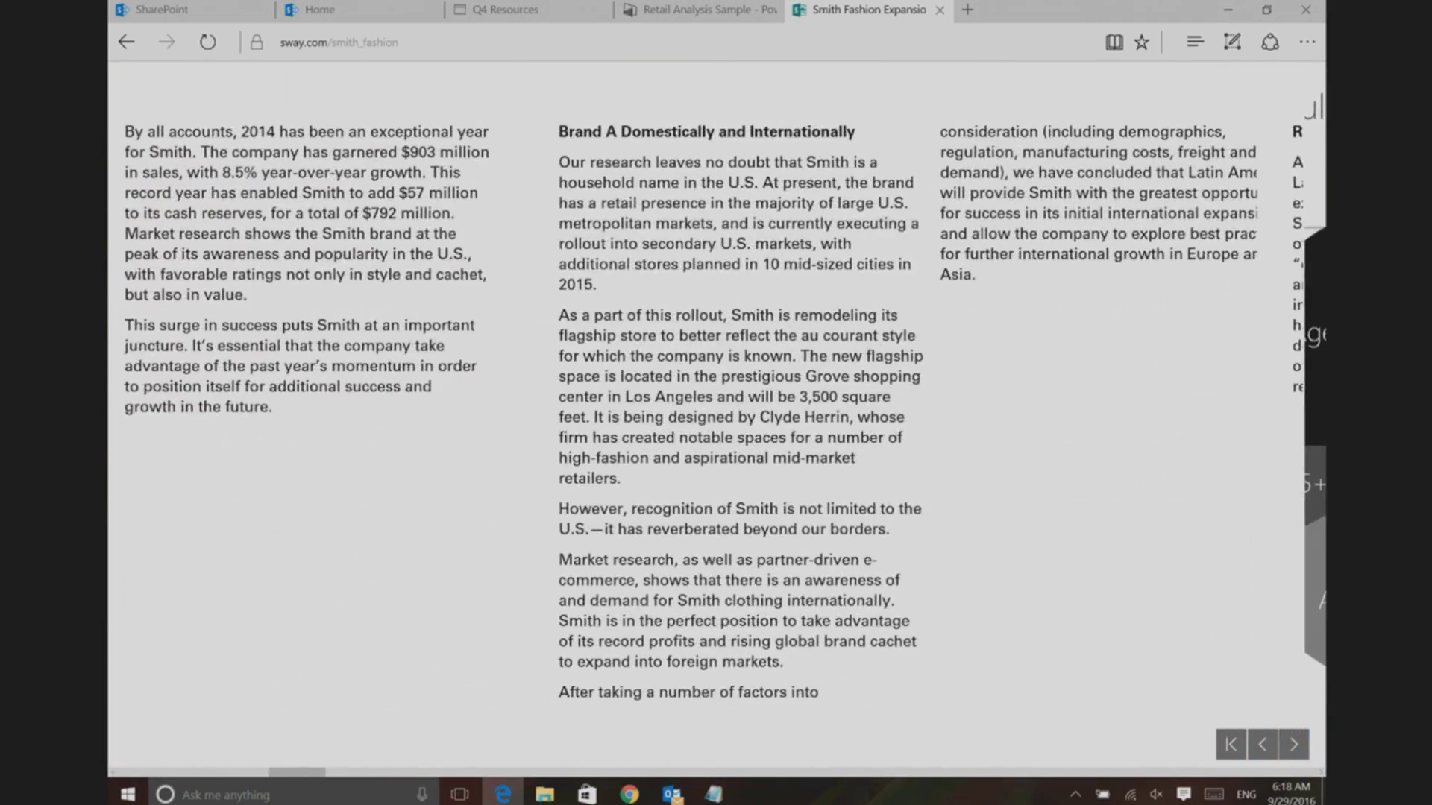
scroll(716, 418, down, 3)
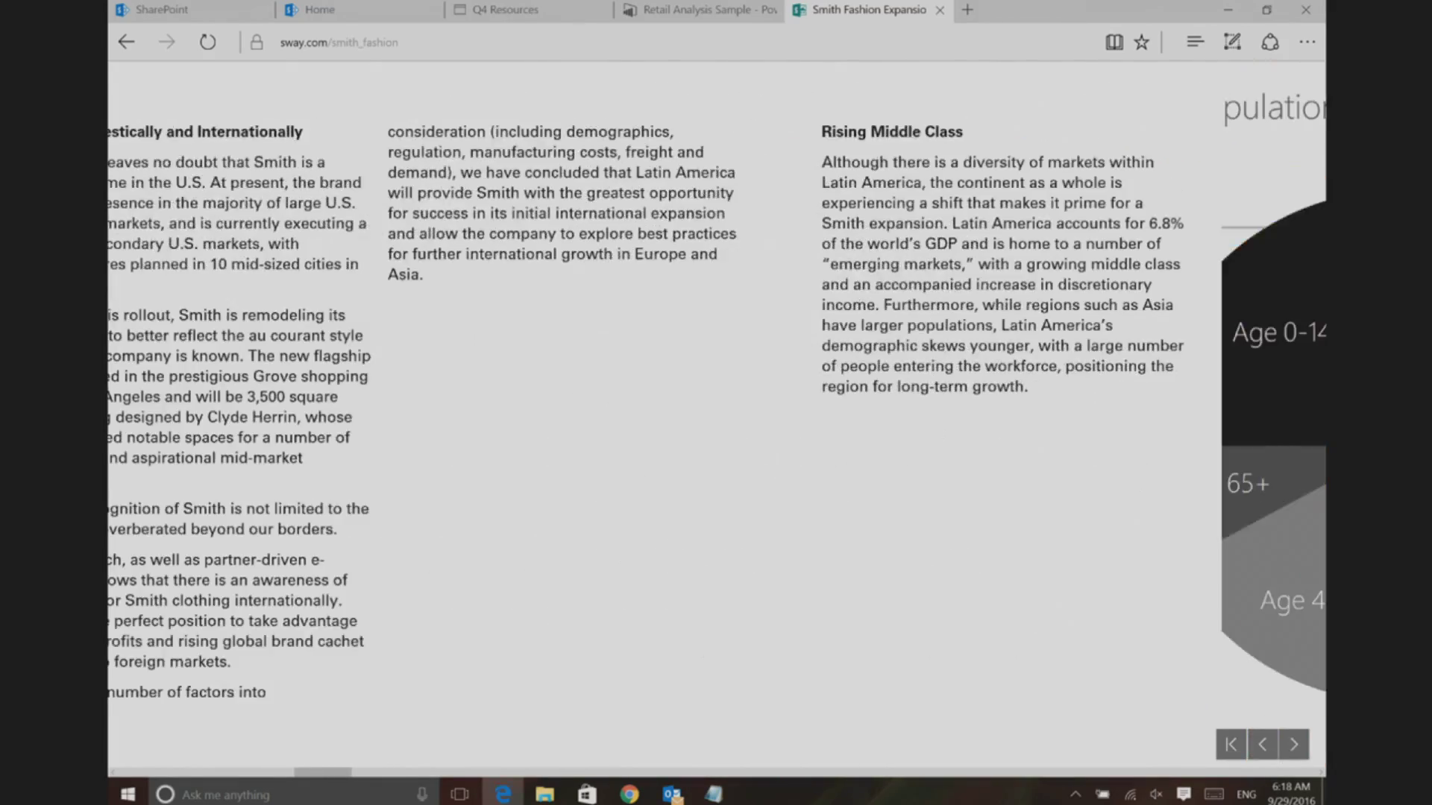
key(Home)
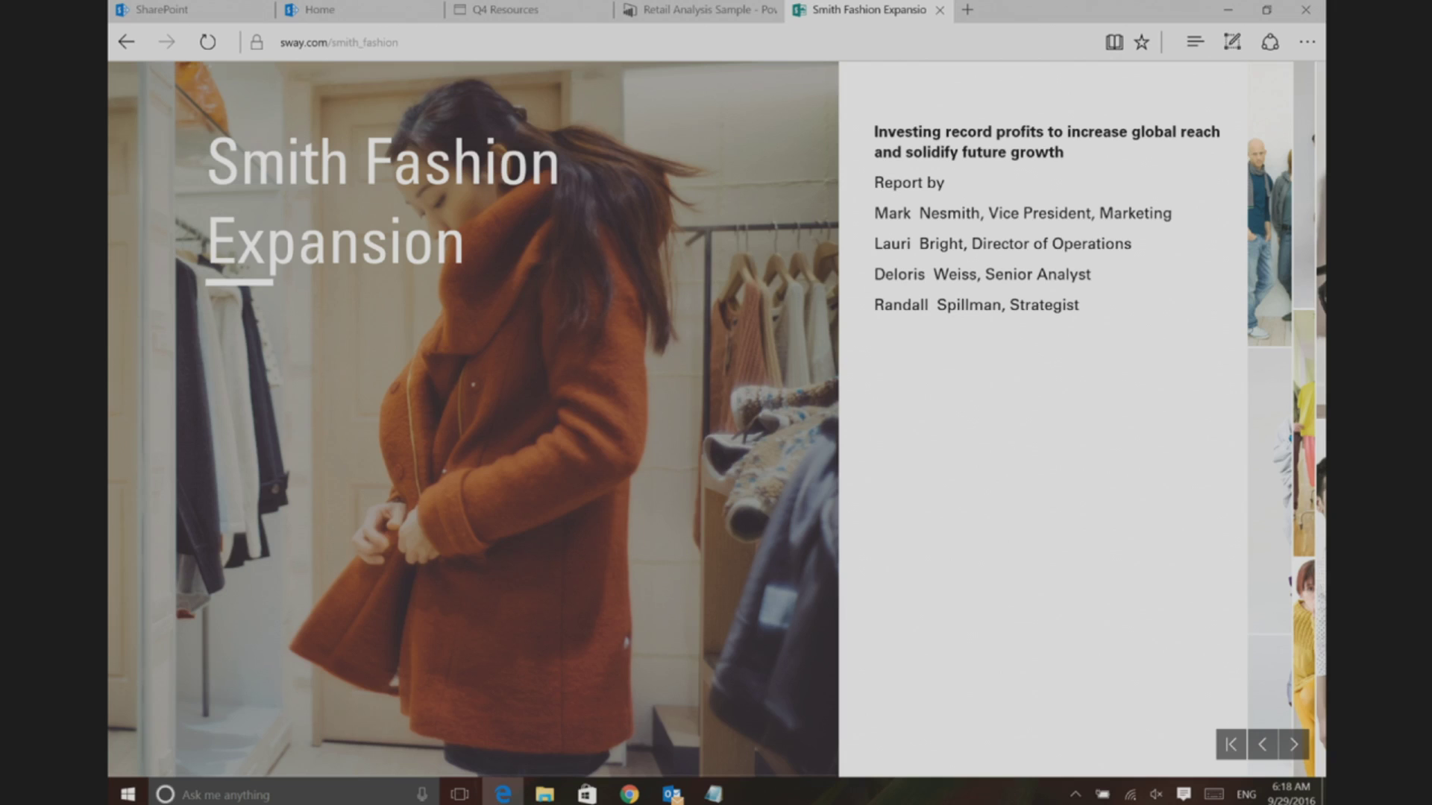
- Get the iframe embed code of the Smith Fashion Expansion Sway from its sharing options
key(alt+Tab)
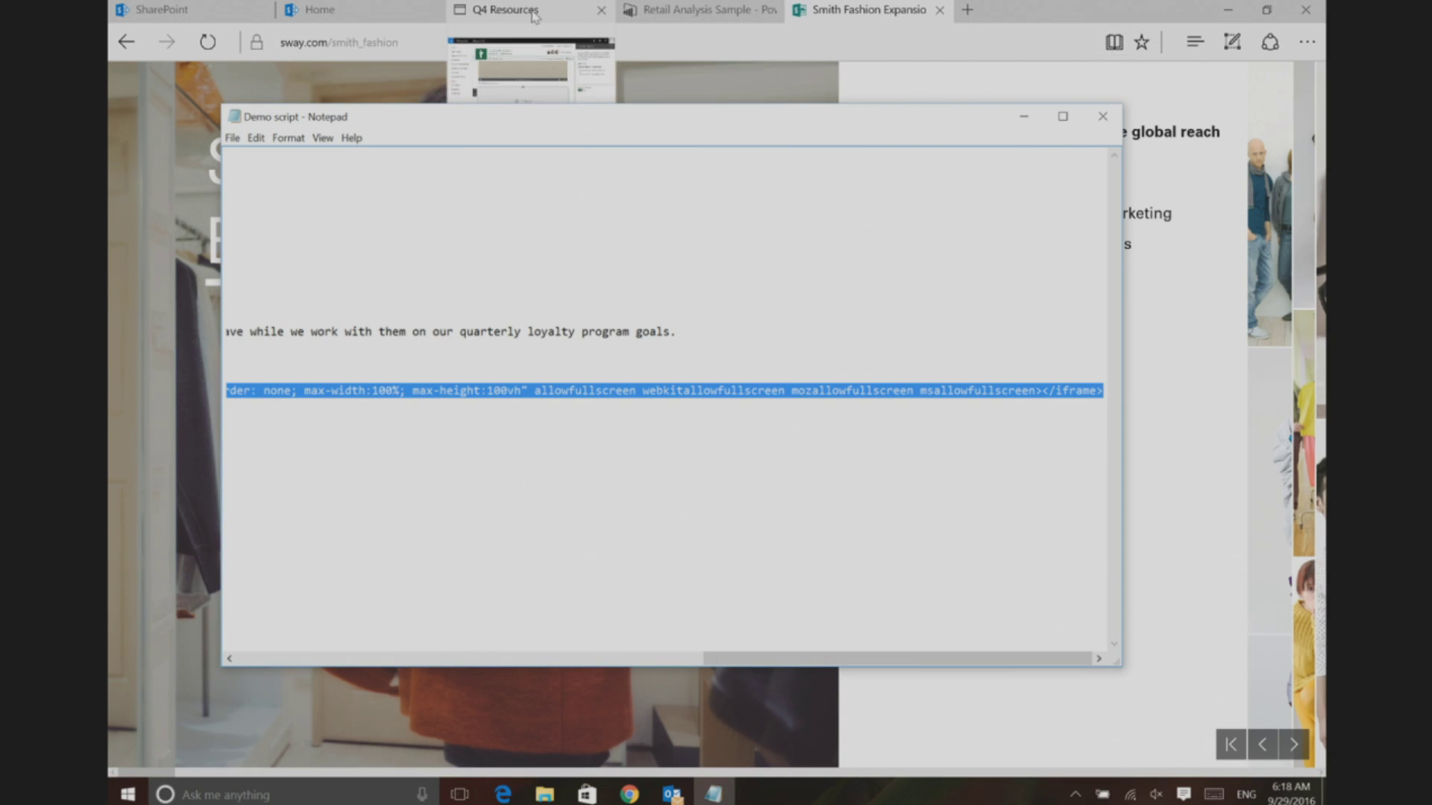
click(534, 17)
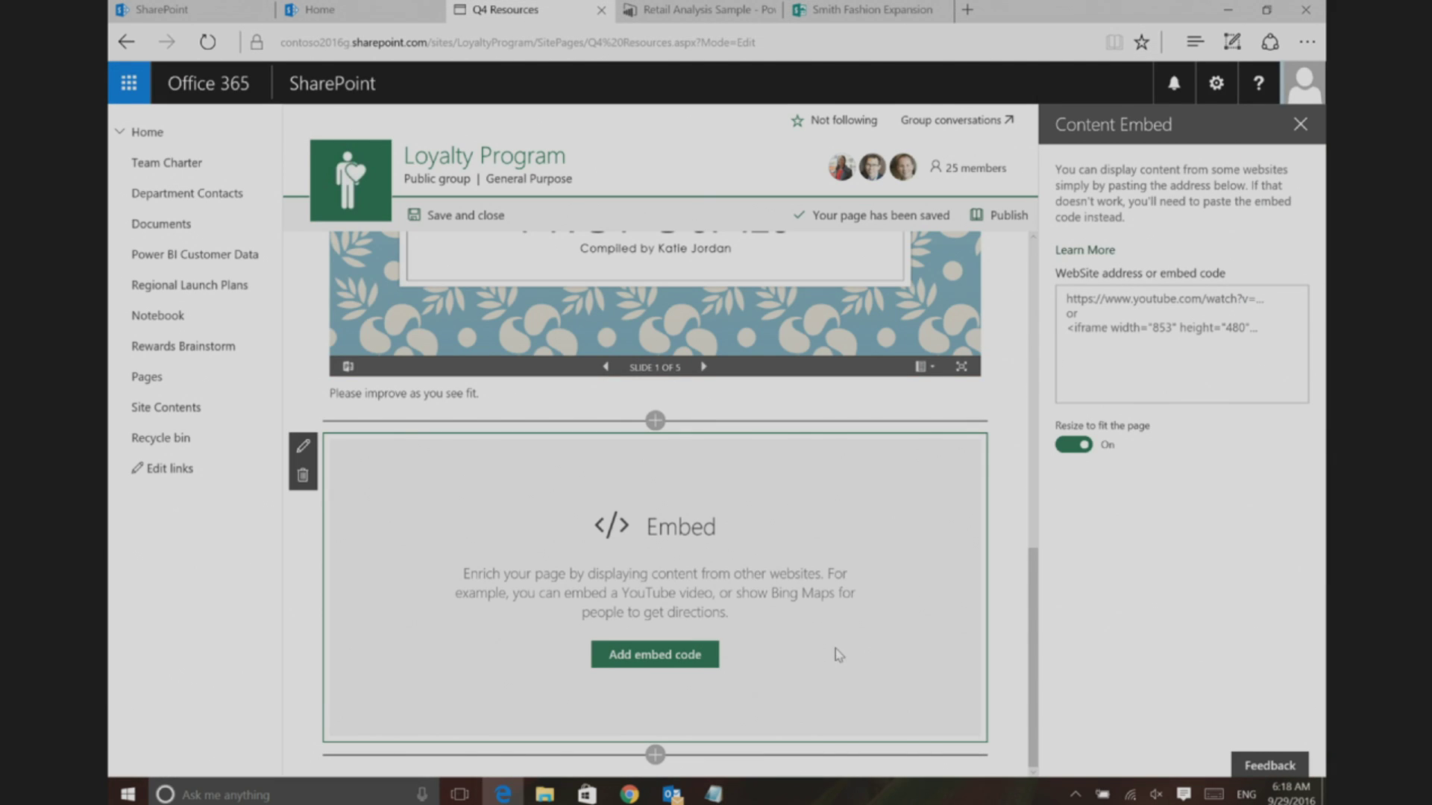
click(1148, 390)
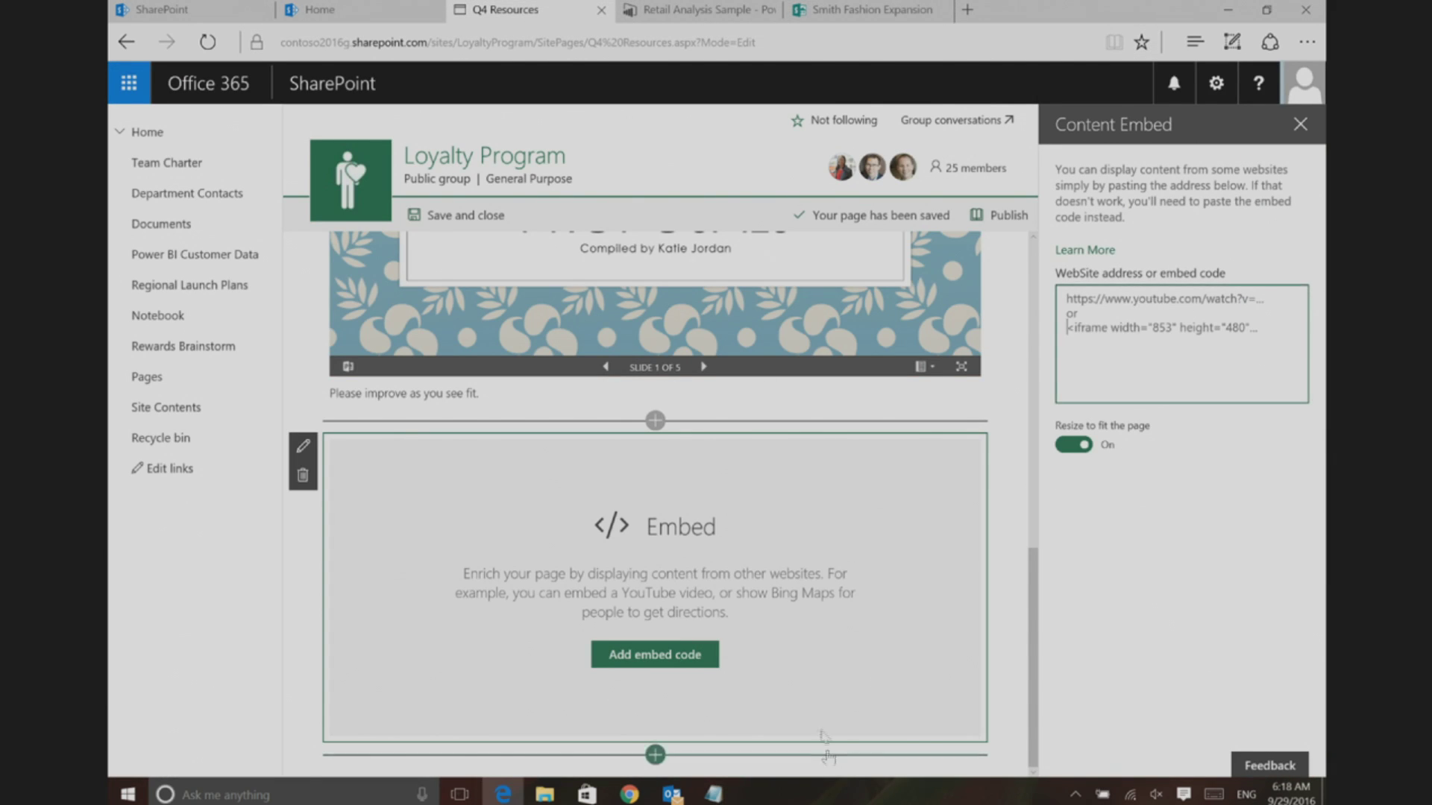
click(865, 9)
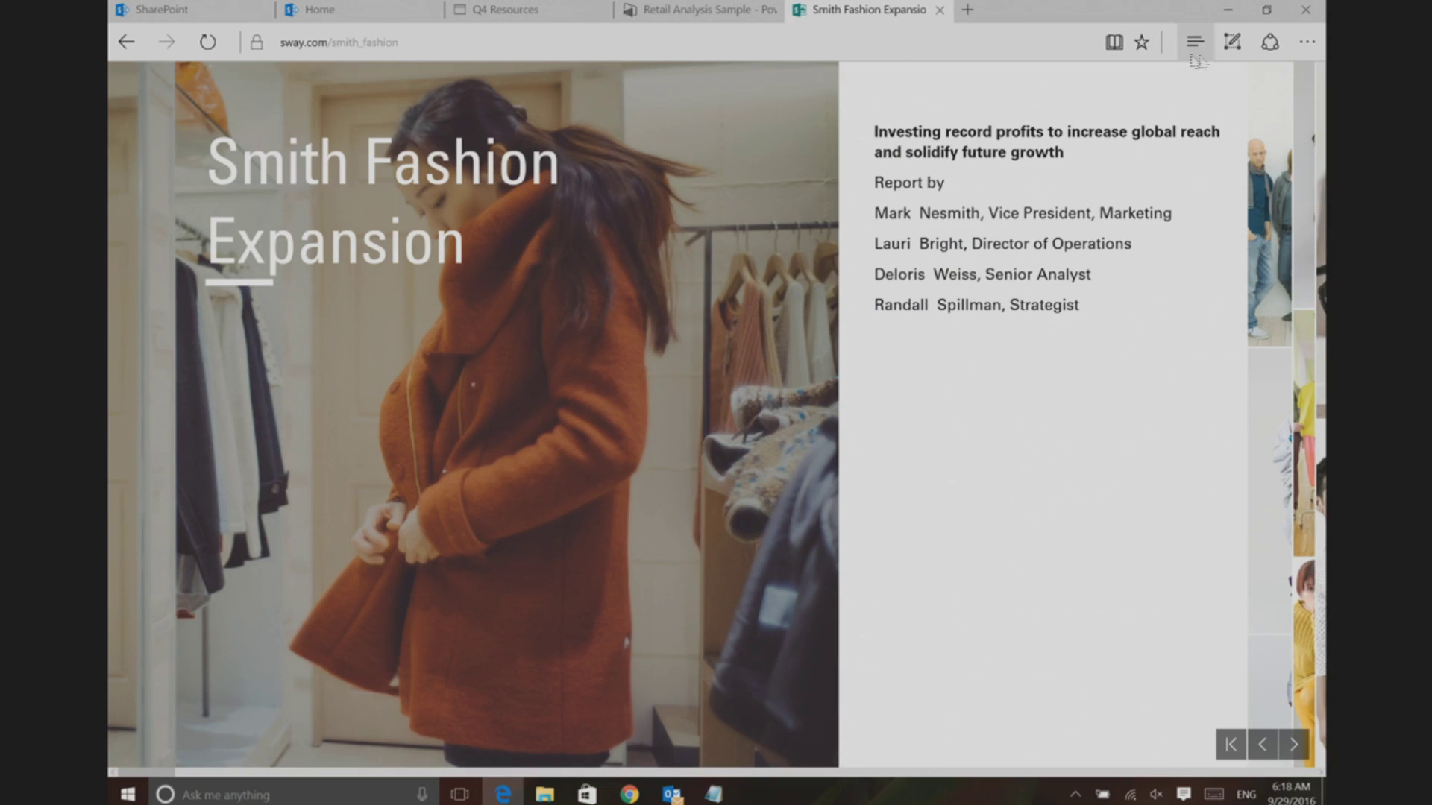
click(1261, 78)
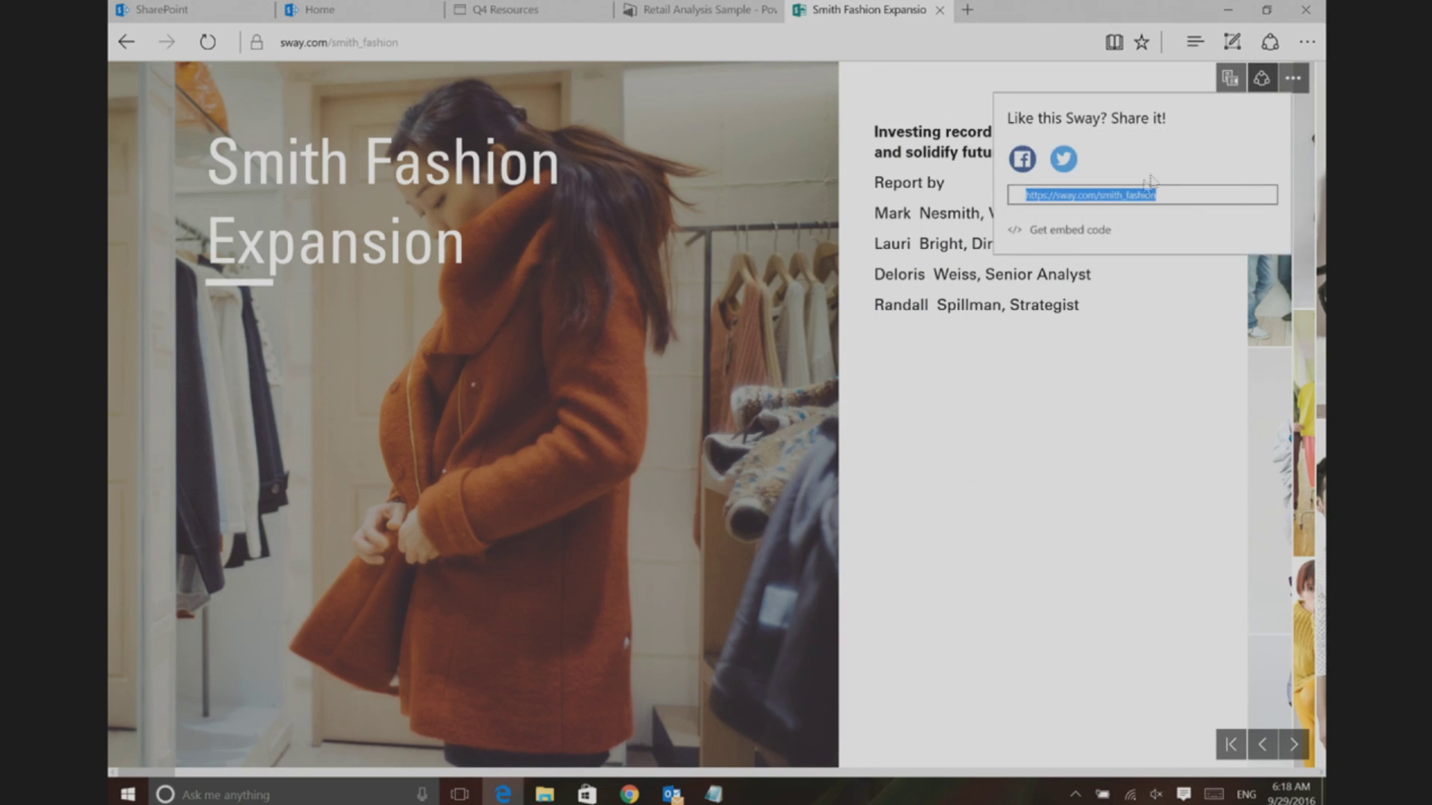
click(1077, 231)
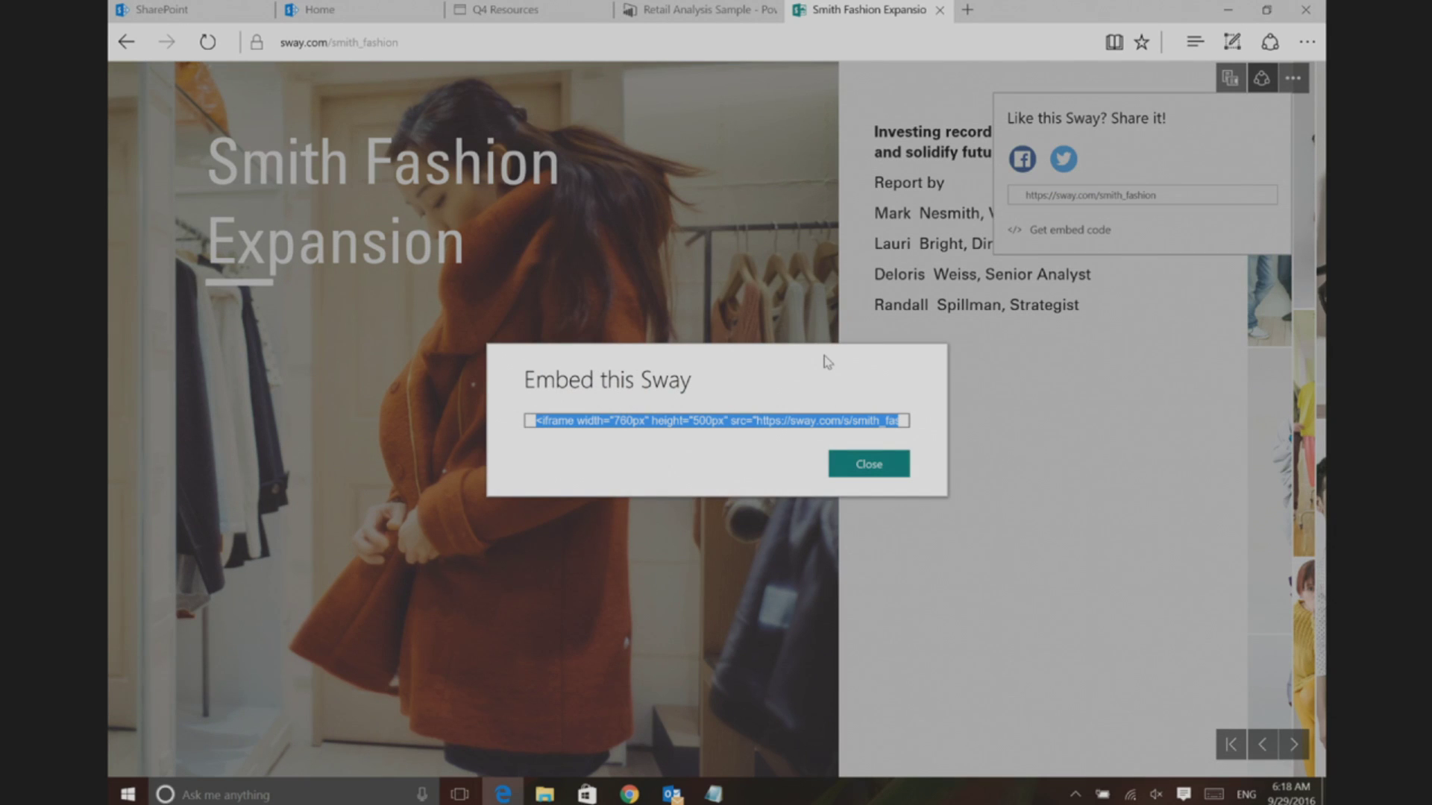
- Embed the Sway in the Q4 Resources page by pasting its smith_fashion iframe code into the Content Embed web part
click(522, 10)
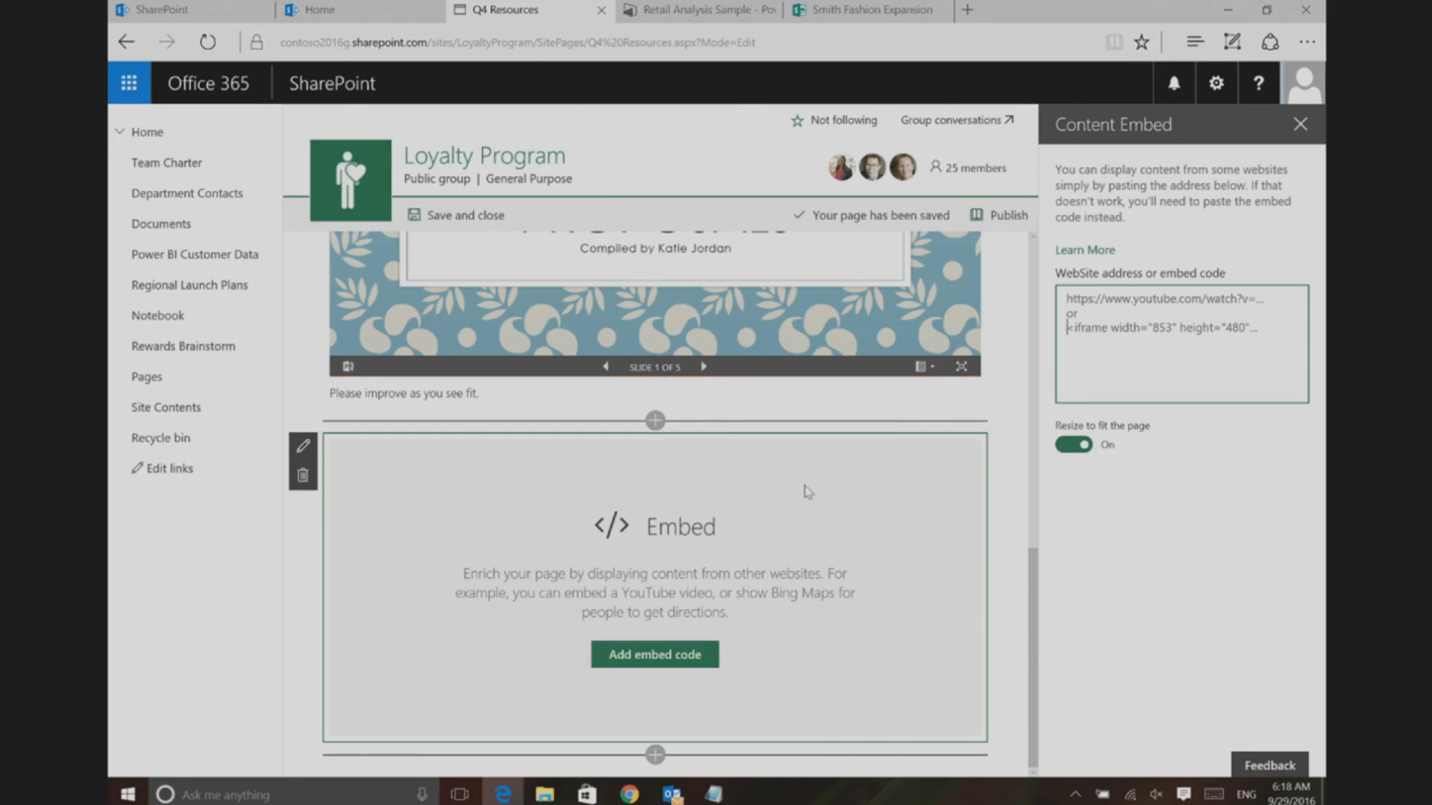
click(1095, 321)
key(ctrl+v)
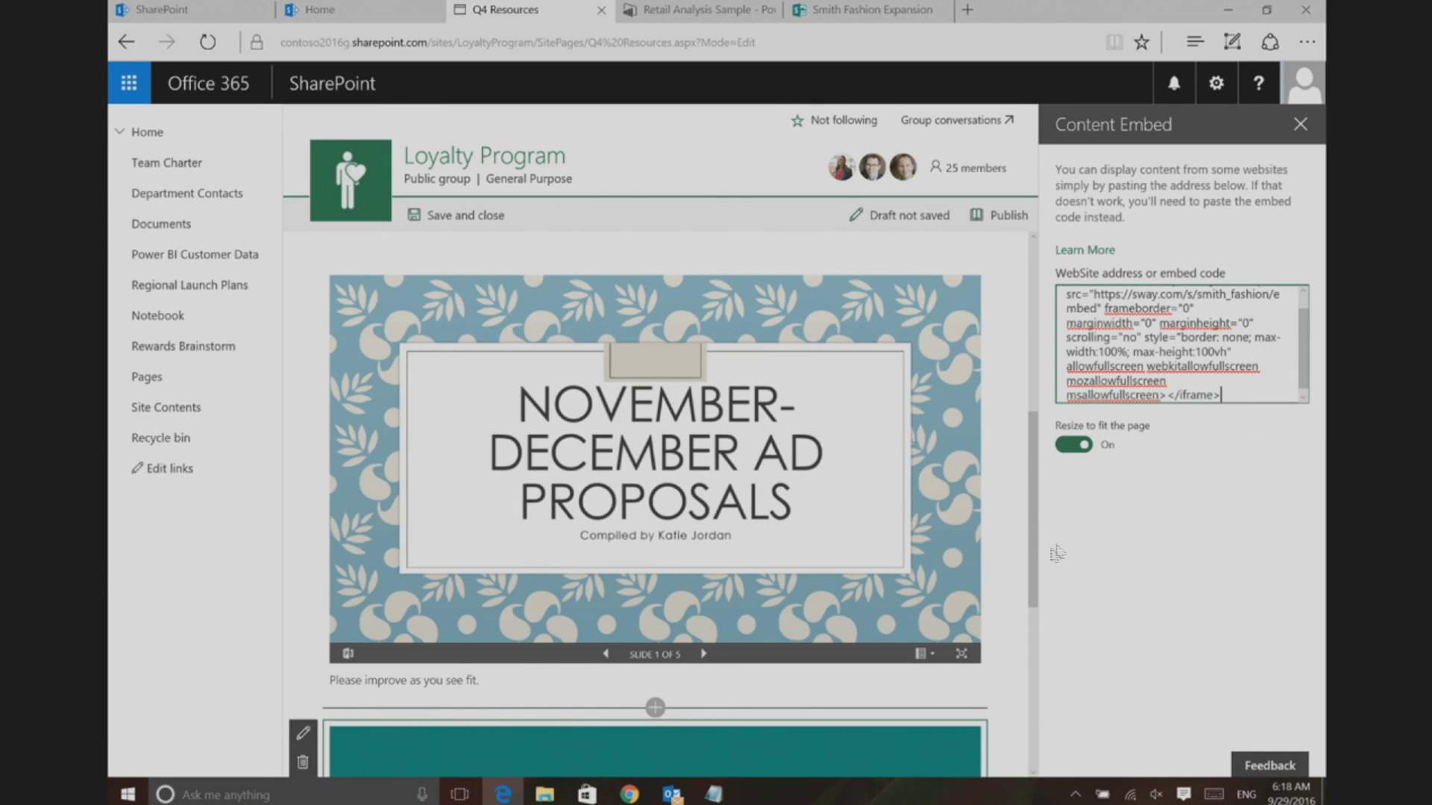
scroll(1021, 574, down, 5)
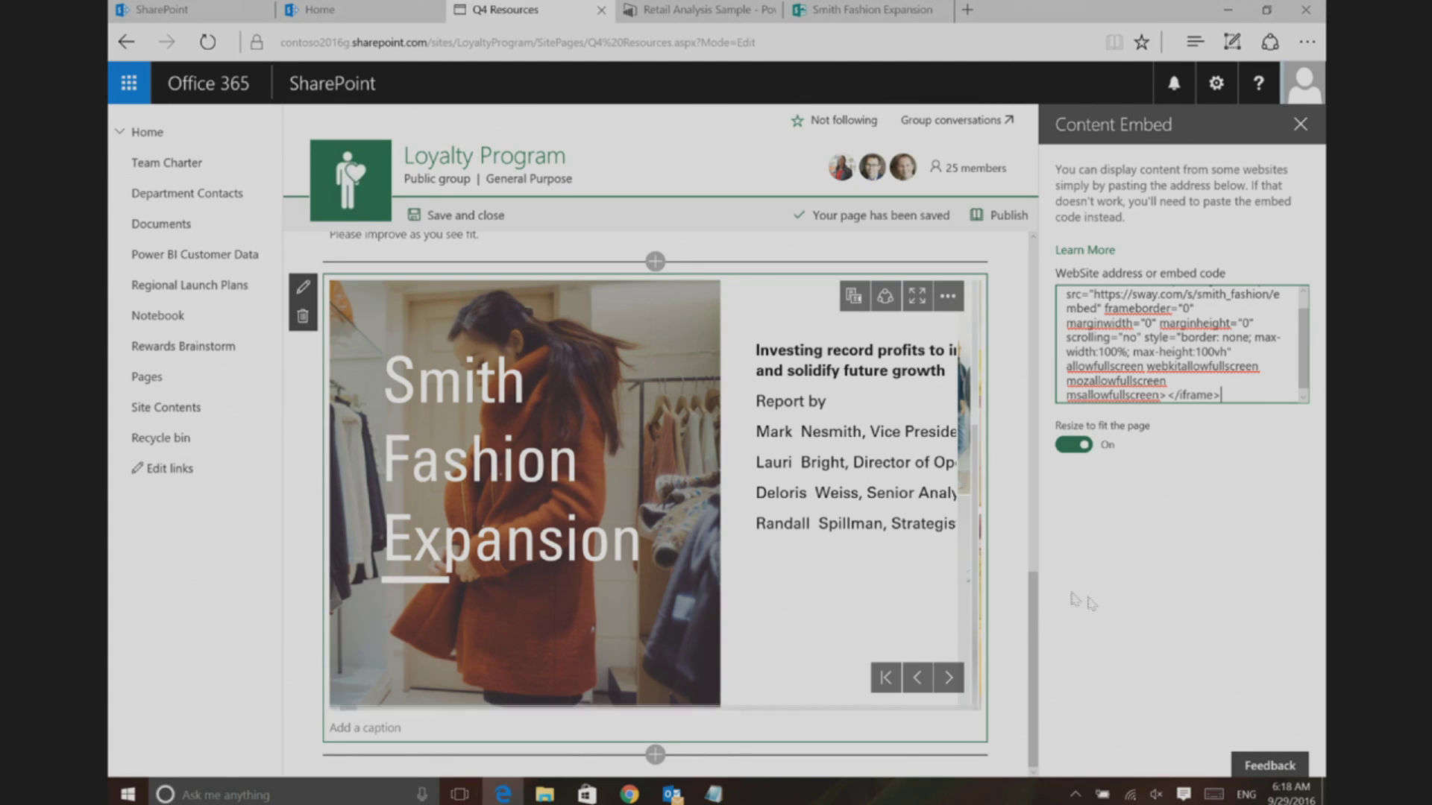
- Advance the embedded Sway to its grid of fashion photos, and close the Content Embed settings
click(947, 680)
click(947, 679)
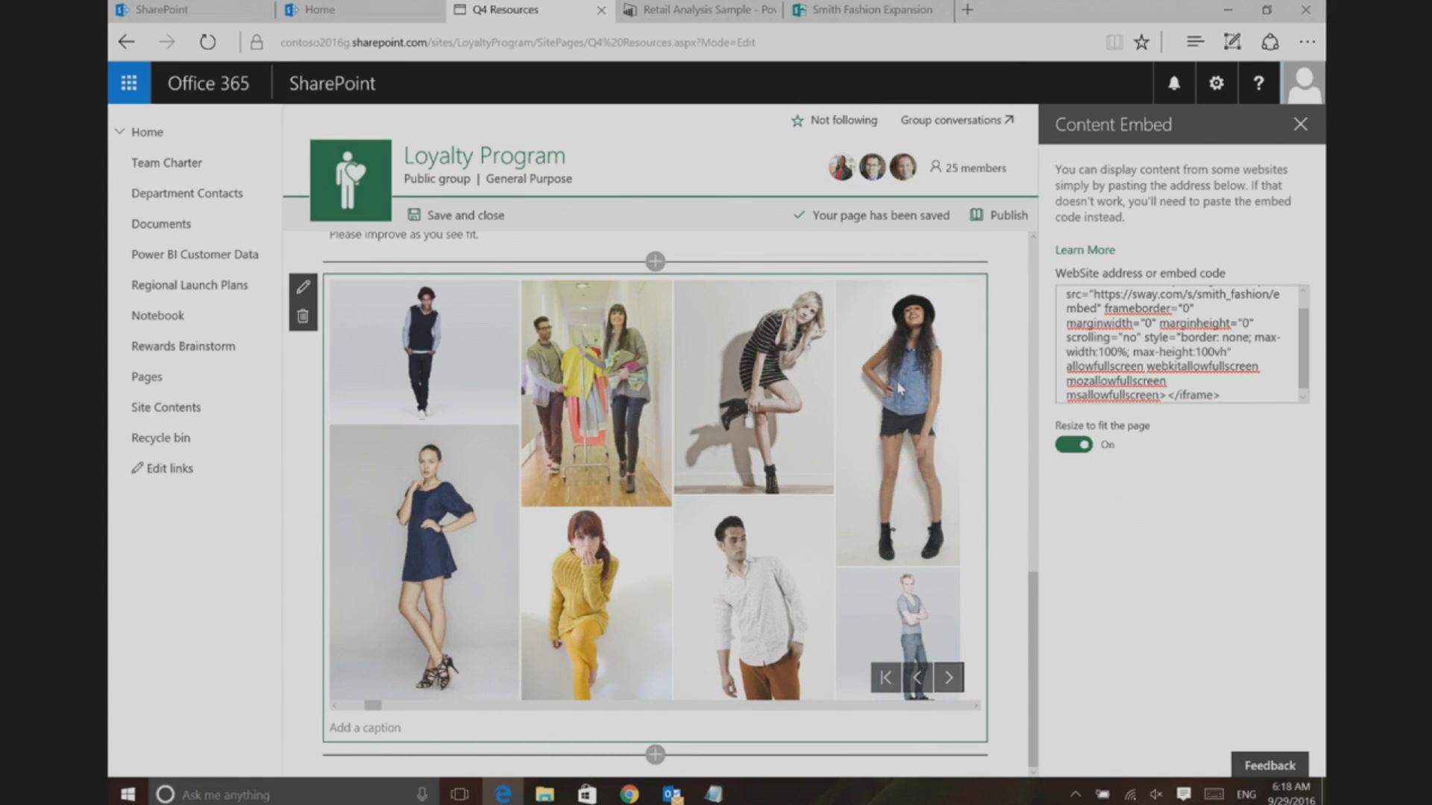
mouse_move(893, 654)
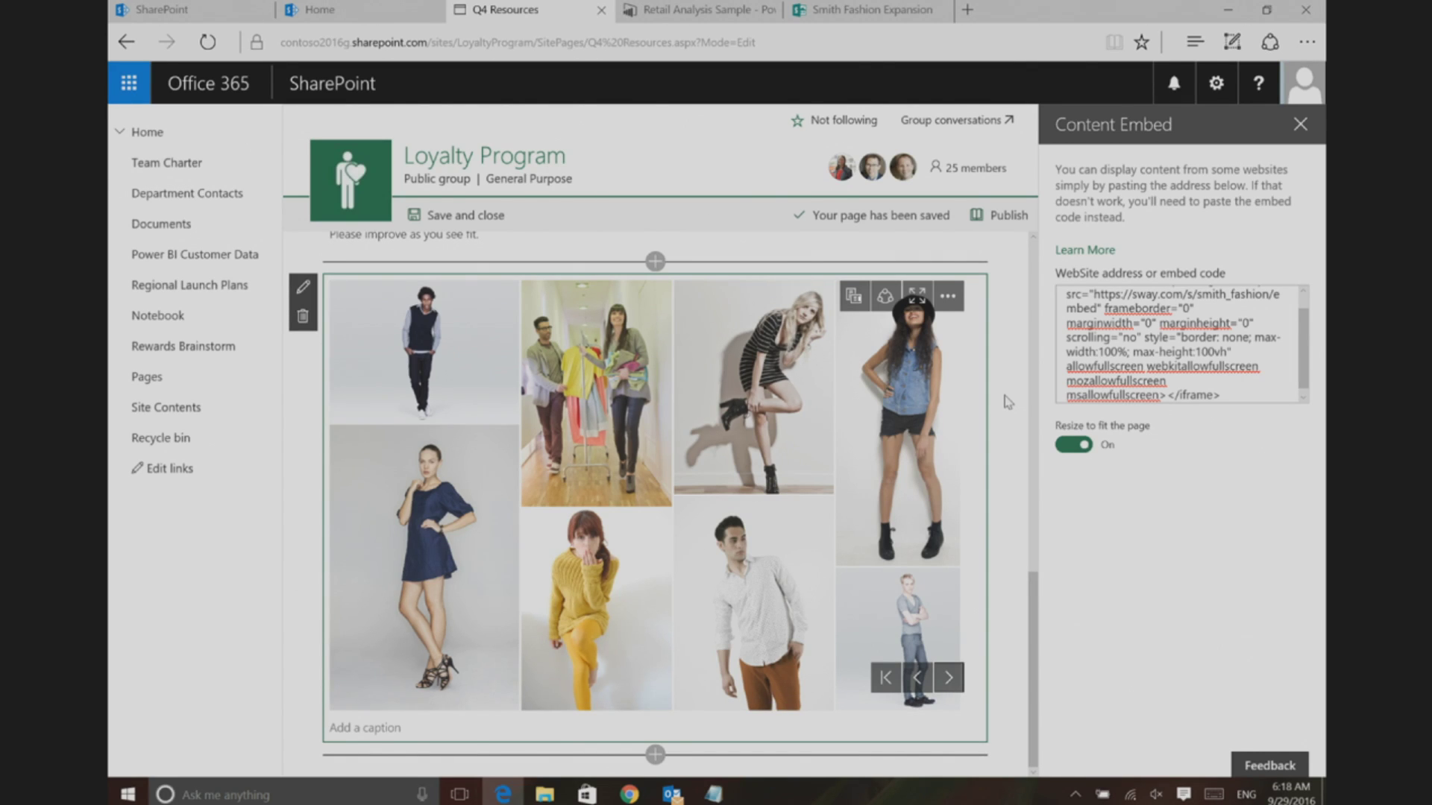
click(1300, 130)
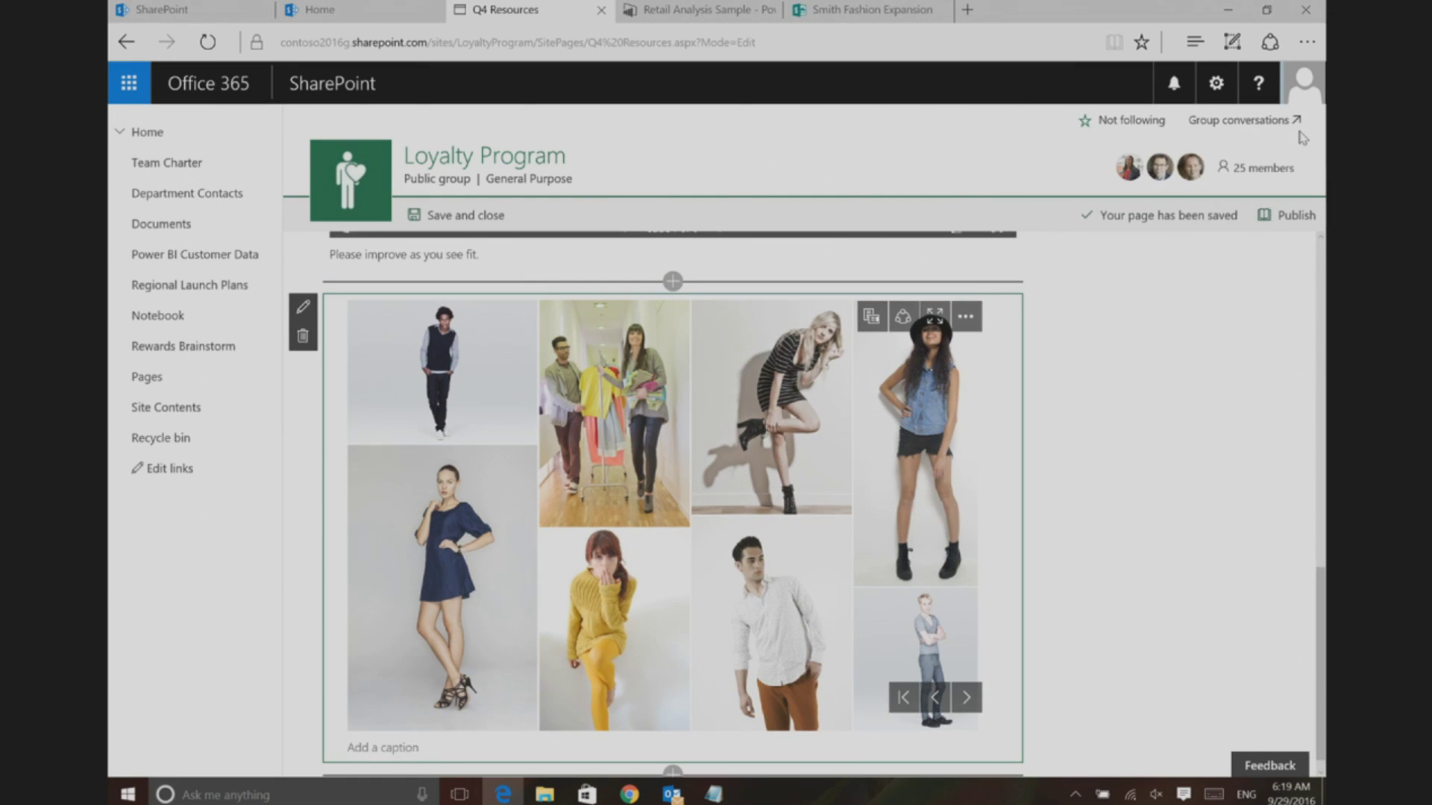
- Add a text web part above the embedded Sway with the demo script paragraph "And, here's the latest on what some of our partners..."
click(673, 282)
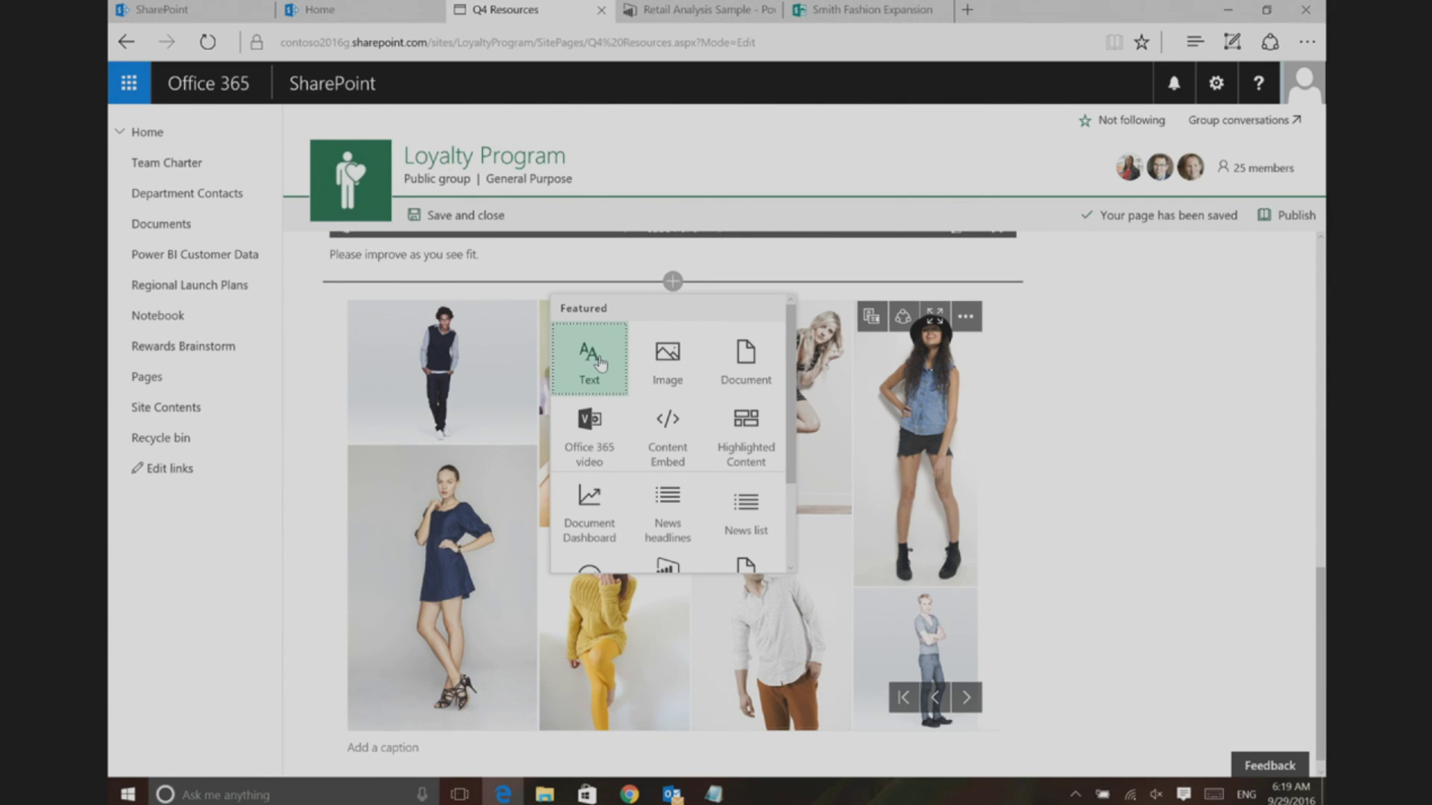
click(601, 363)
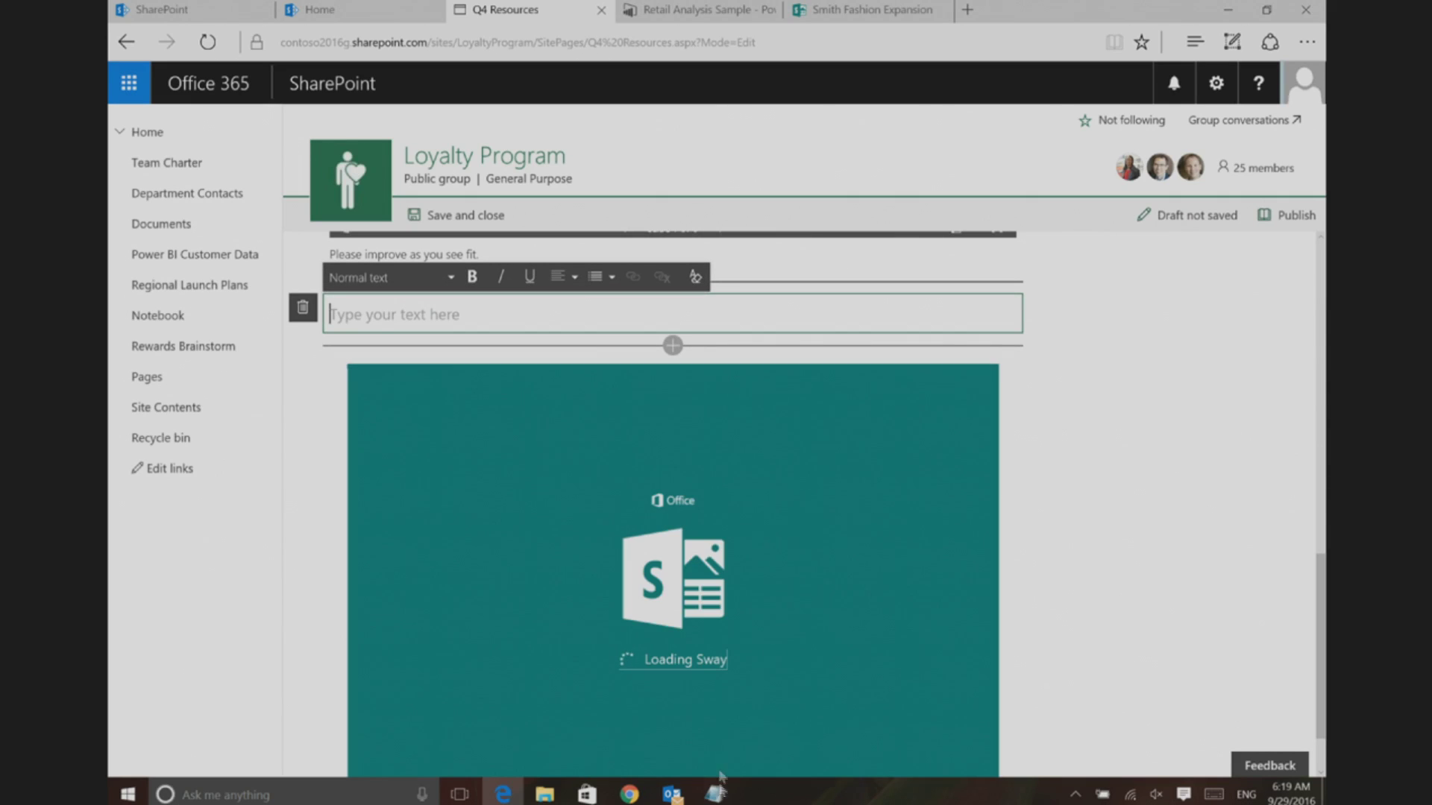
key(alt+Tab)
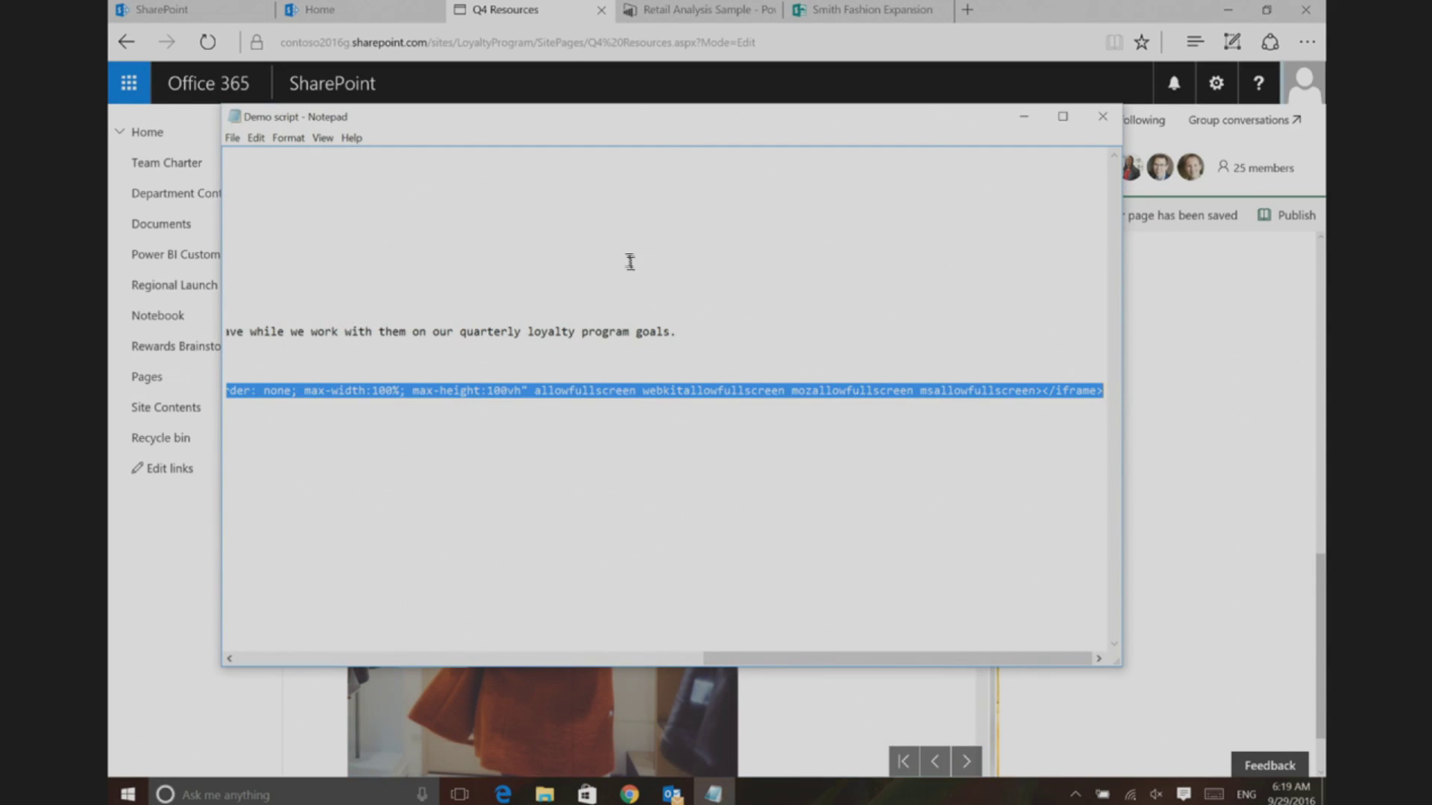
click(689, 342)
key(Home)
key(shift+Down)
click(1181, 483)
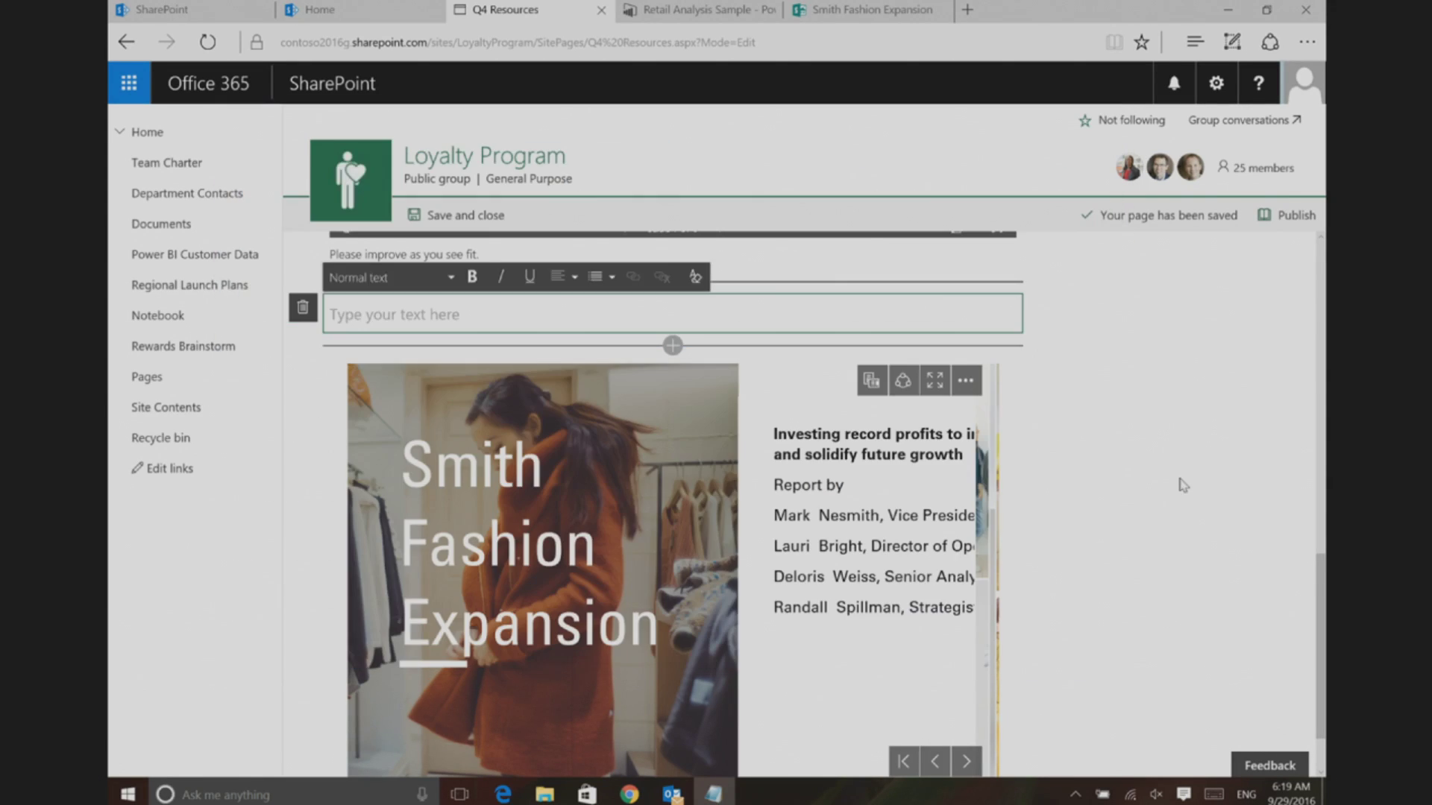
click(529, 313)
text(And, here's the latest on what some of our partners have going on during the quarter. We find it's helpful to be aware of large changes or campaigns they have while we work with them on our quarterly loyalty program goals.)
- Format the entire partner update paragraph above the Sway as Heading 2
drag(569, 368, 329, 314)
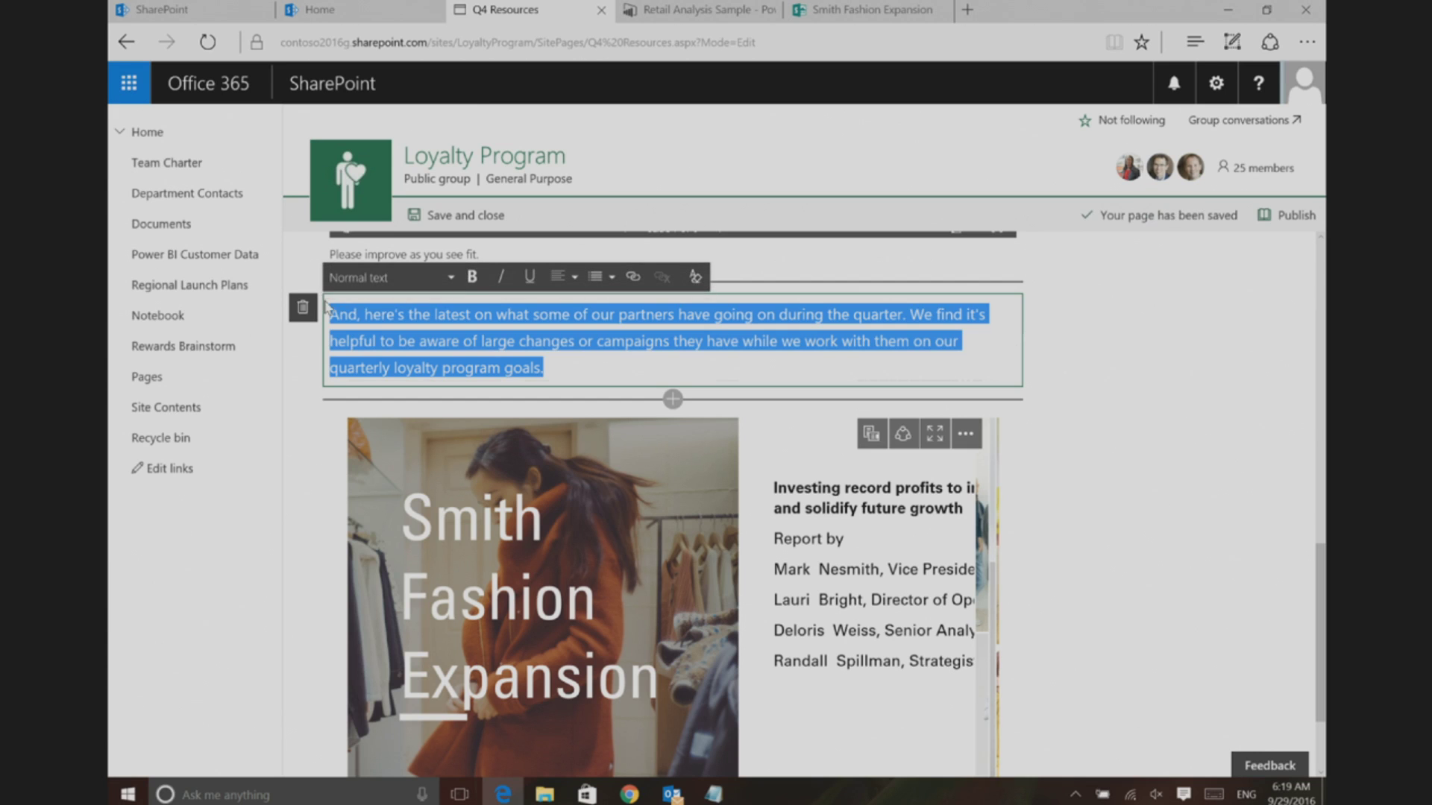
click(380, 278)
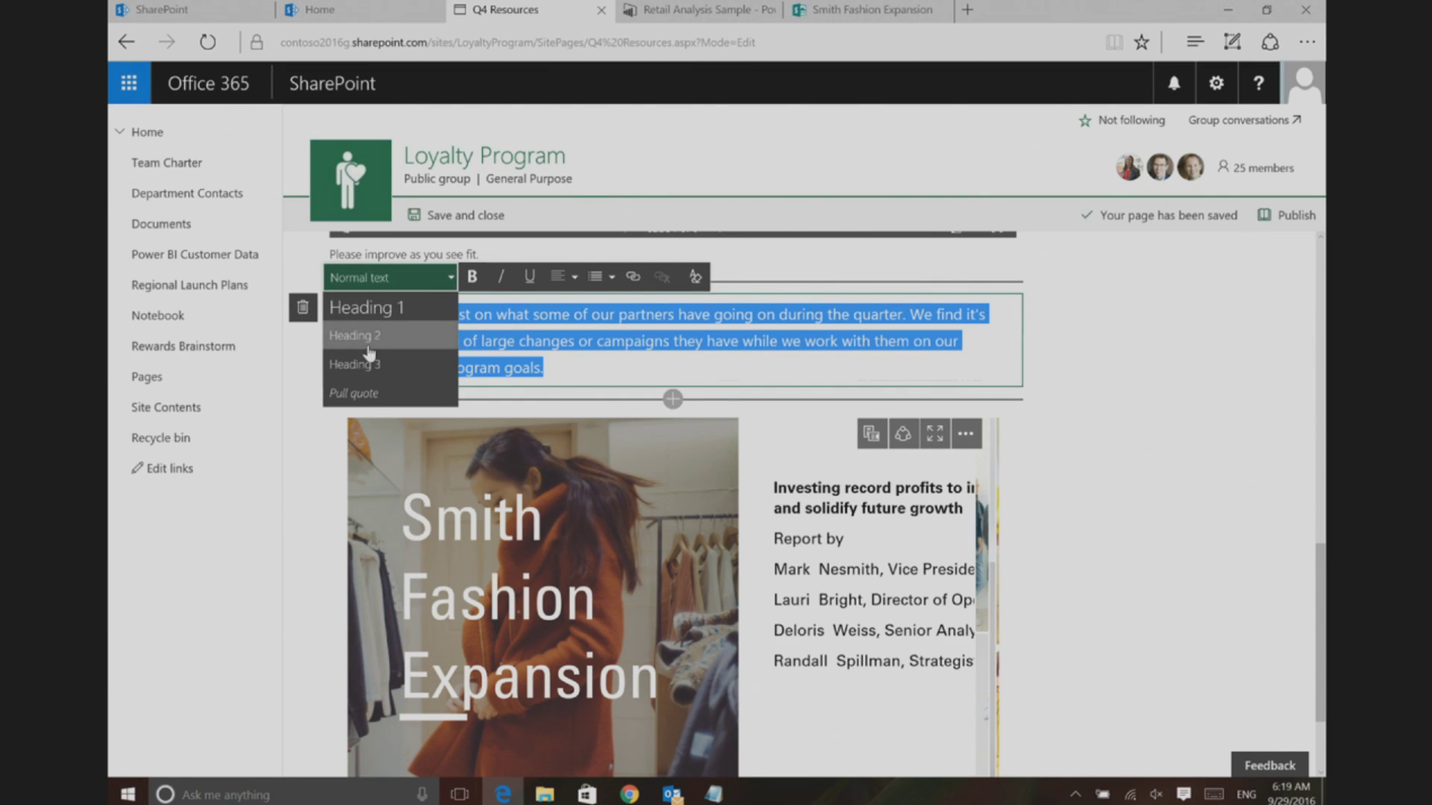
click(369, 344)
click(1076, 543)
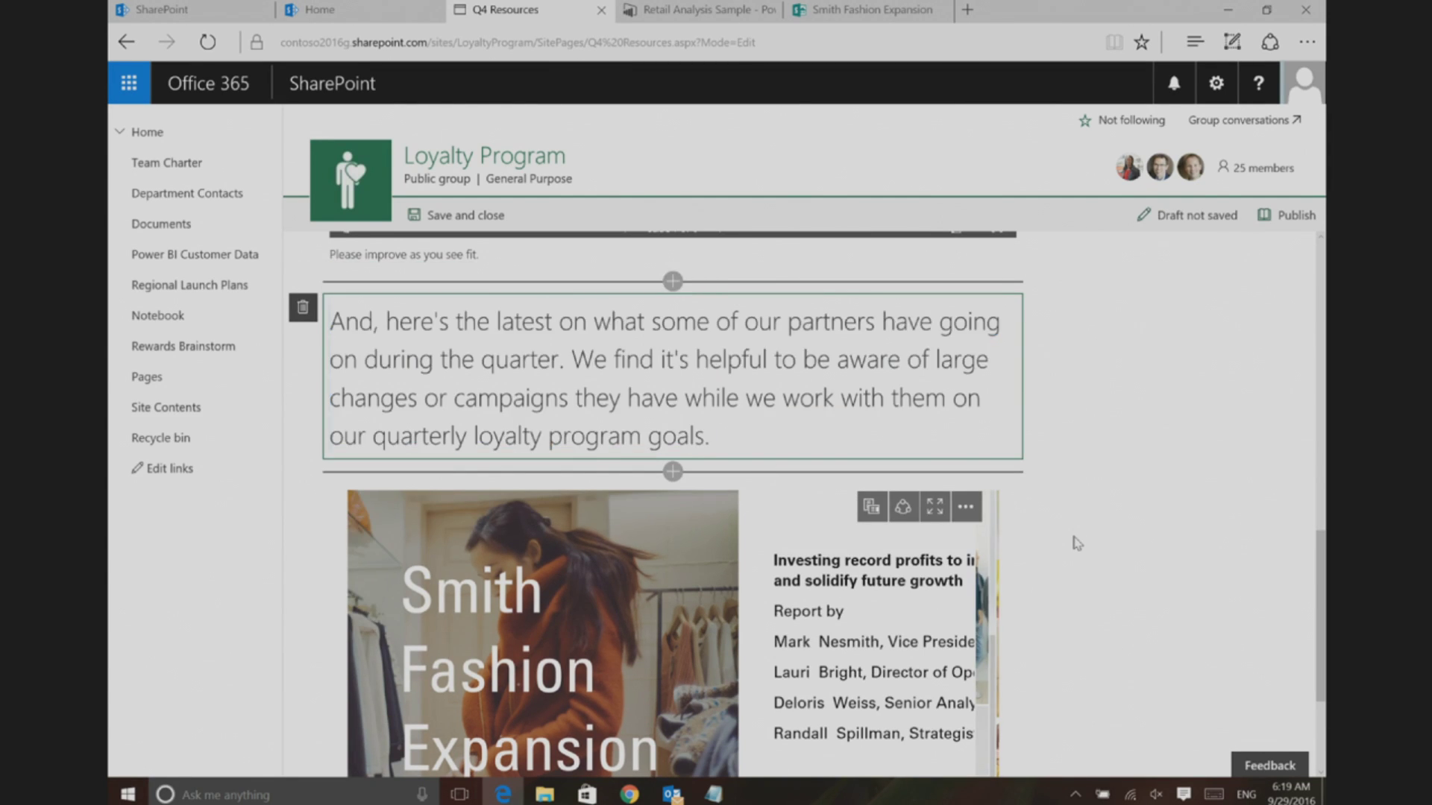
scroll(1076, 543, down, 2)
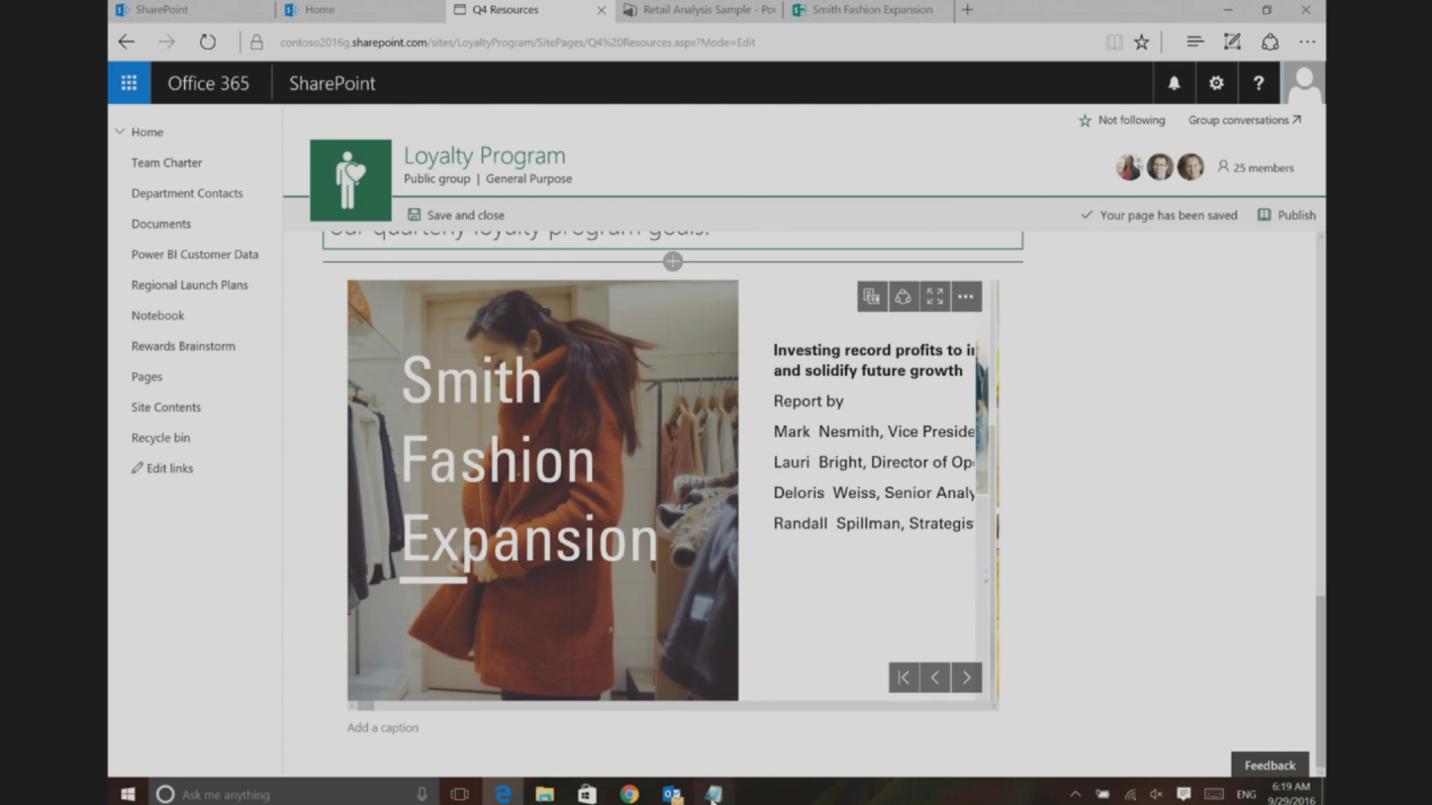
- Check the Notepad demo script for the next content, and copy the web address of the Retail Analysis Sample report in Power BI
click(714, 795)
drag(758, 660, 349, 666)
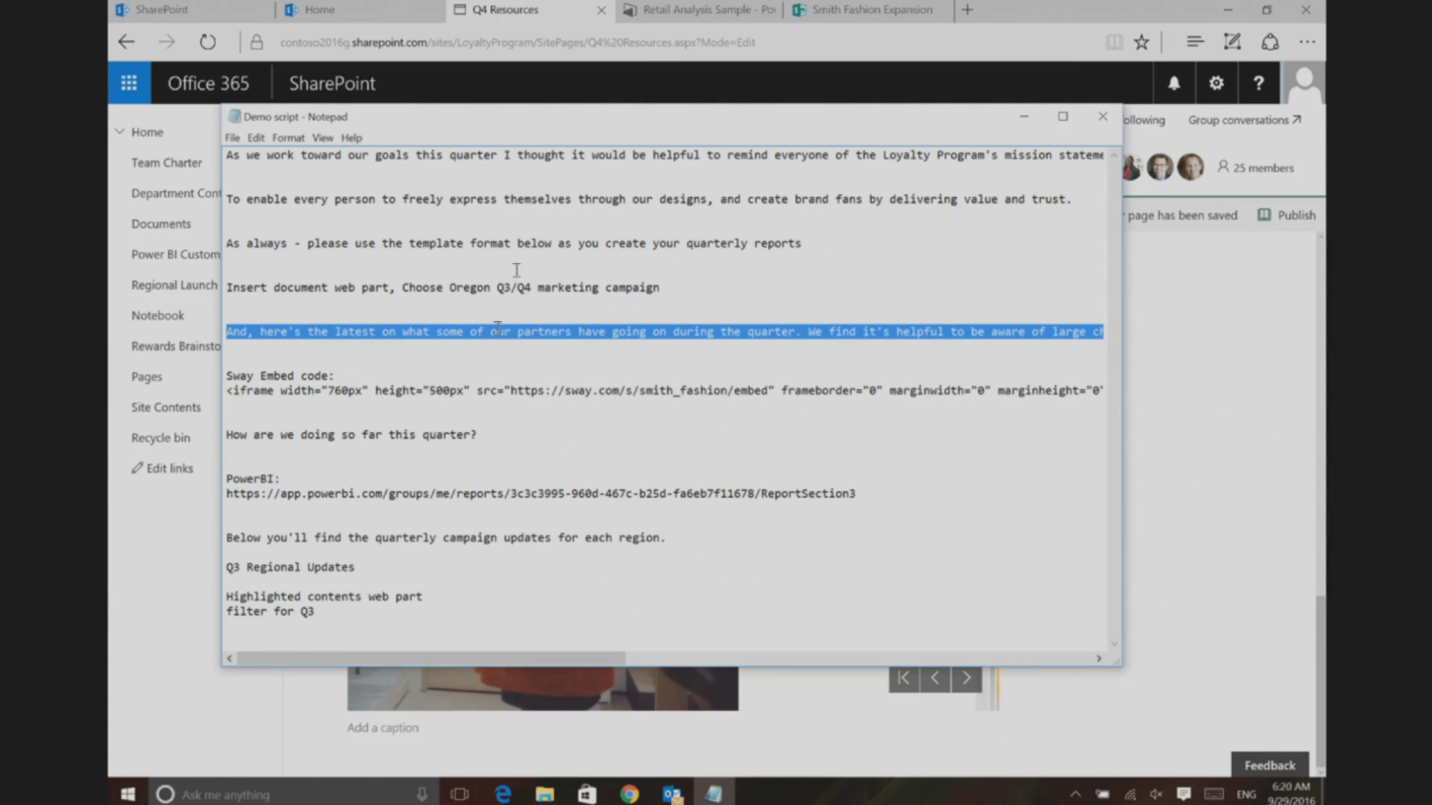
click(675, 10)
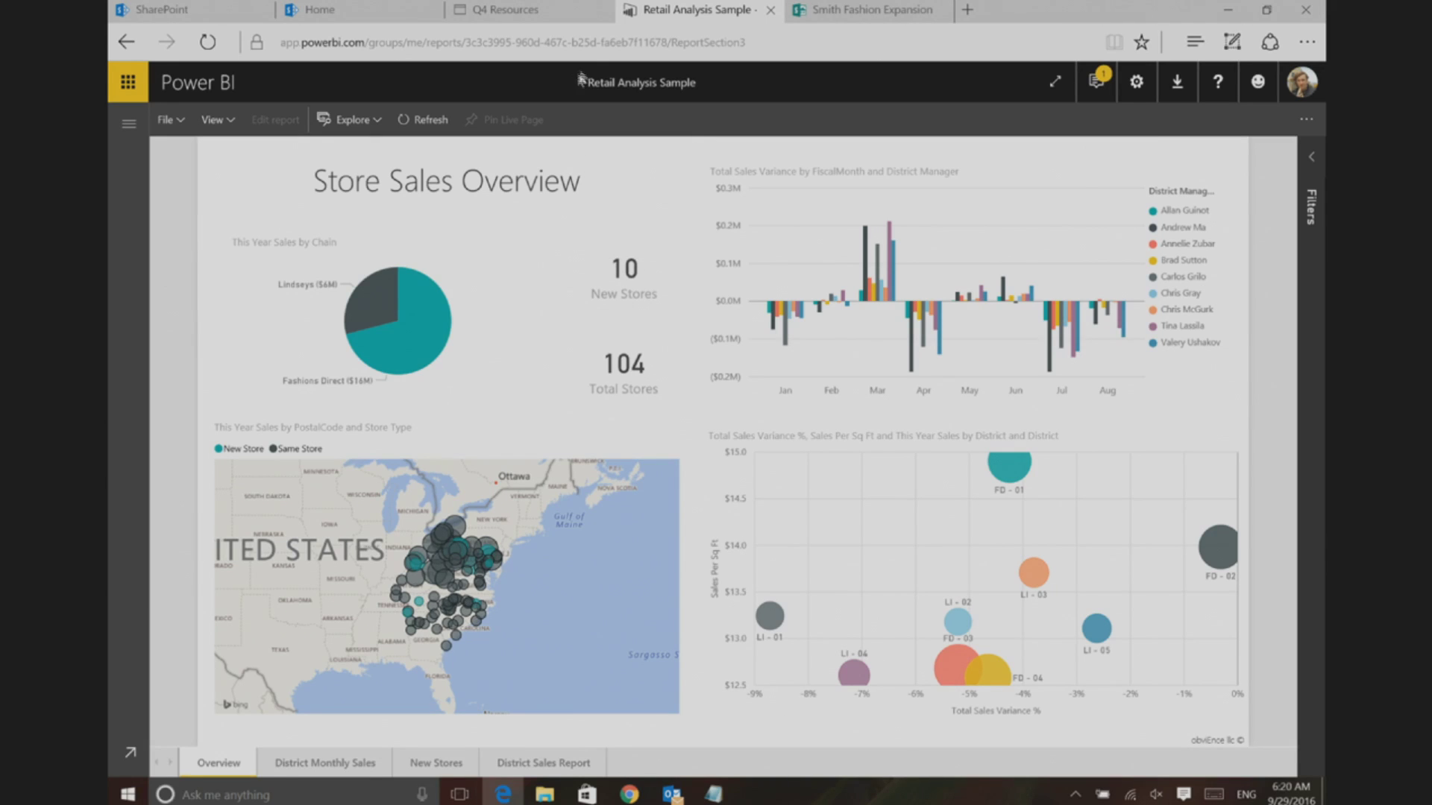
click(602, 46)
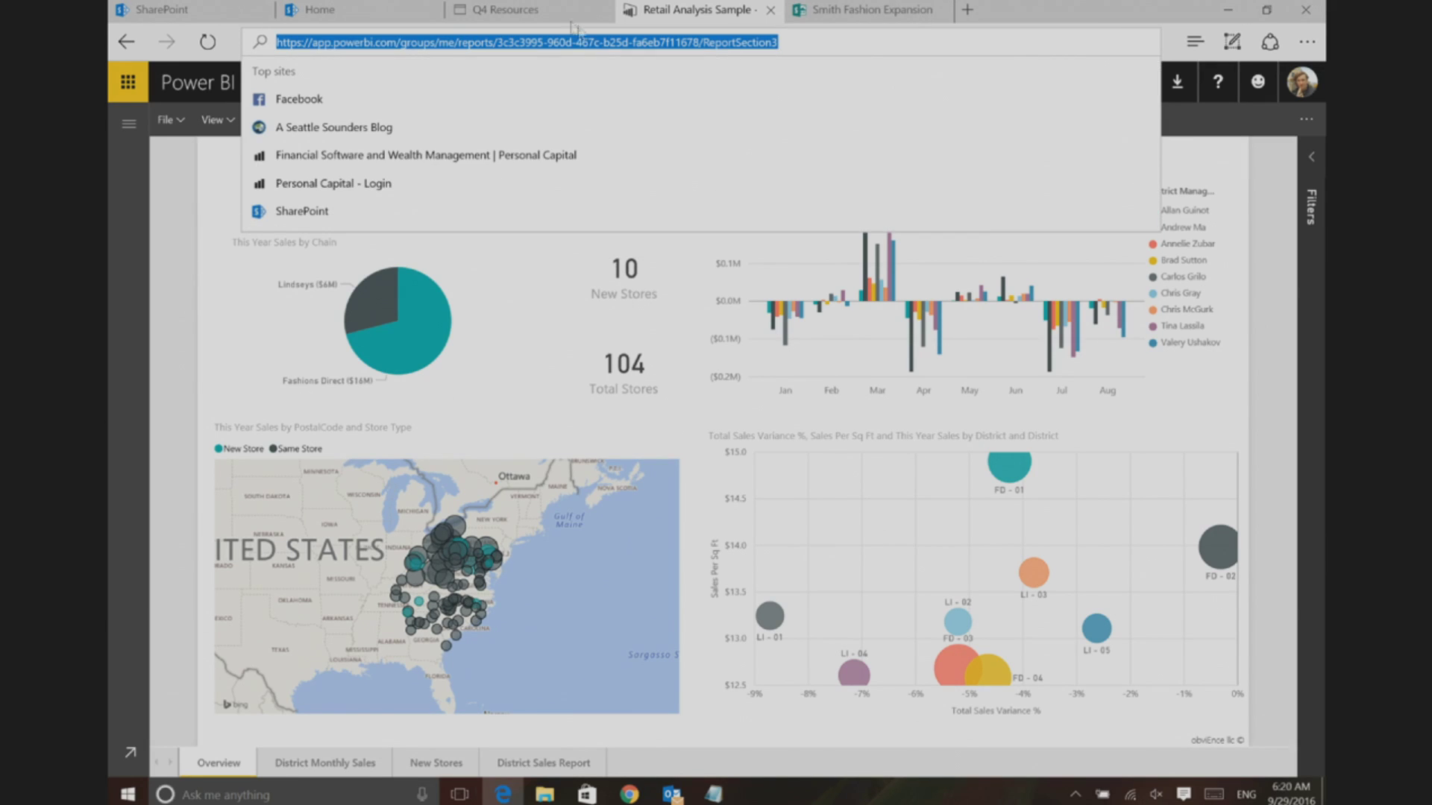
- Insert a Power BI (preview) web part below the Sway on the Q4 Resources page, using the copied ReportSection3 link as its report link
click(574, 10)
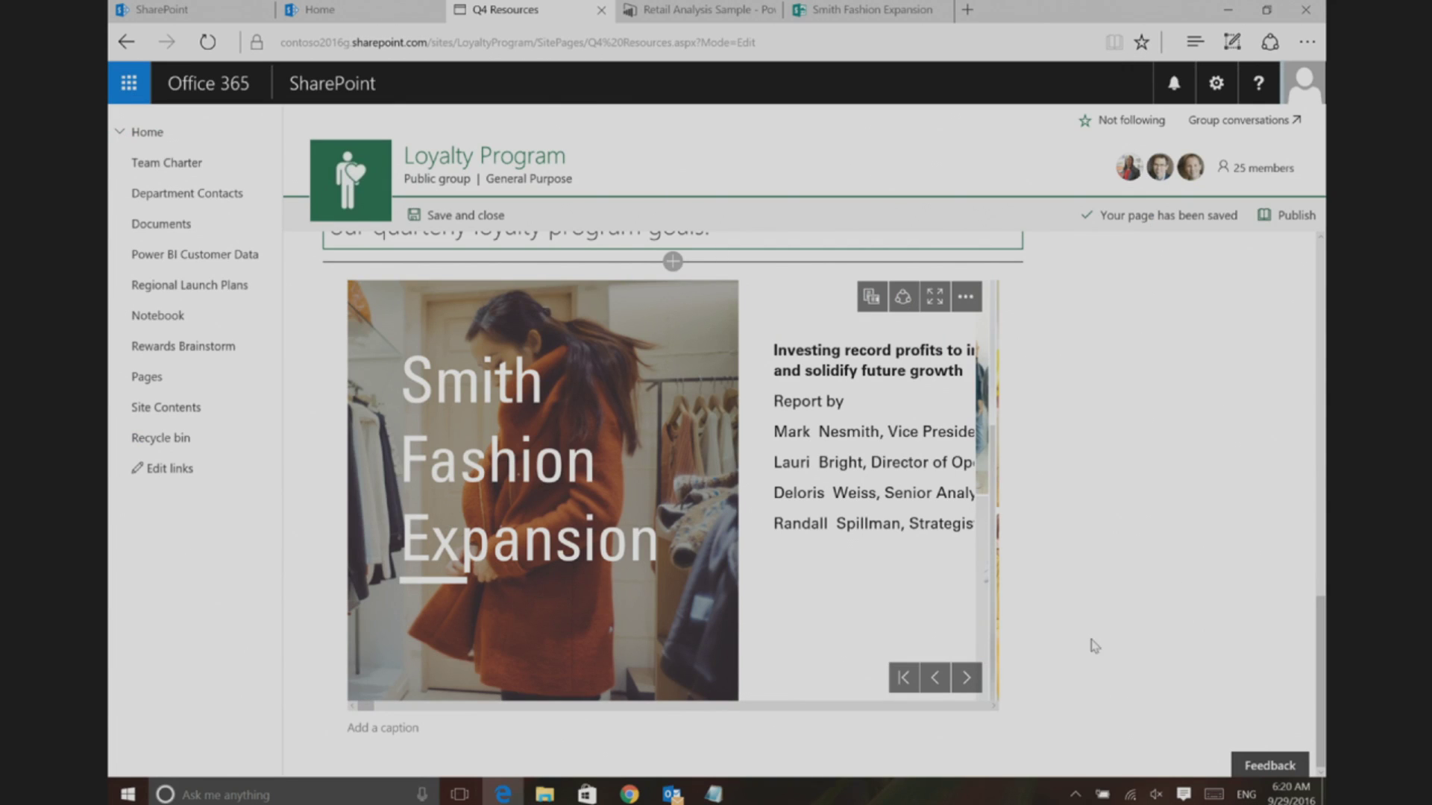
click(674, 755)
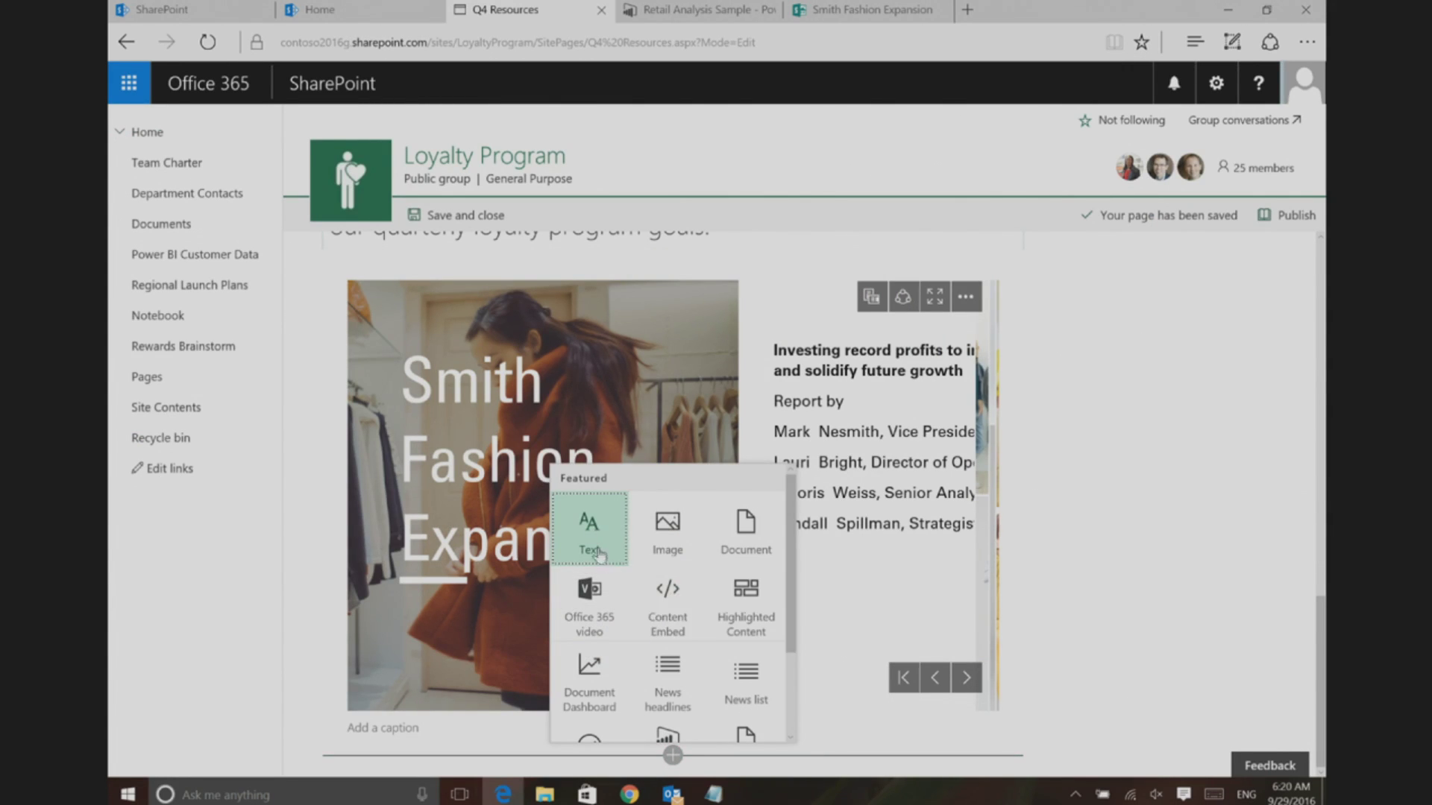
scroll(671, 596, down, 3)
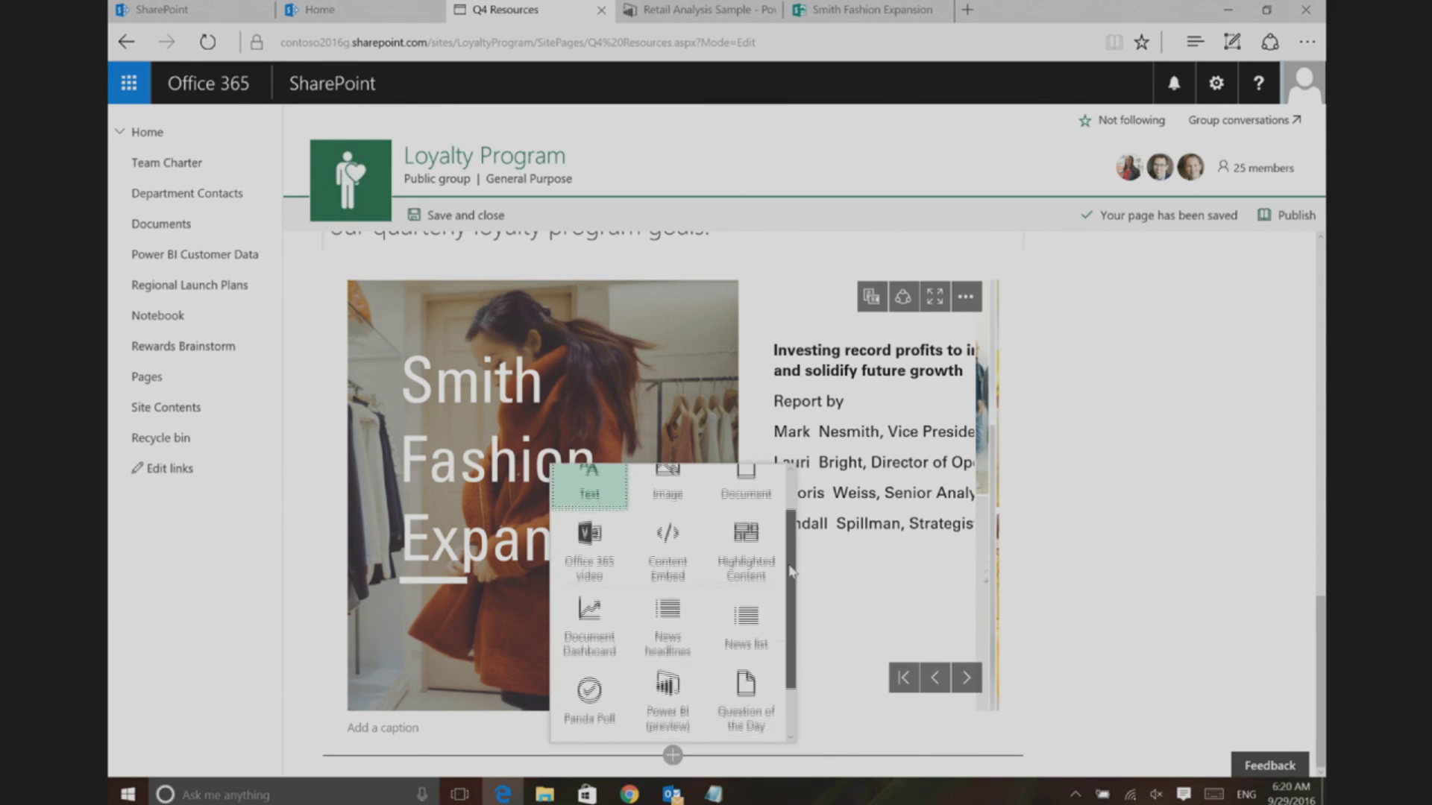
click(671, 640)
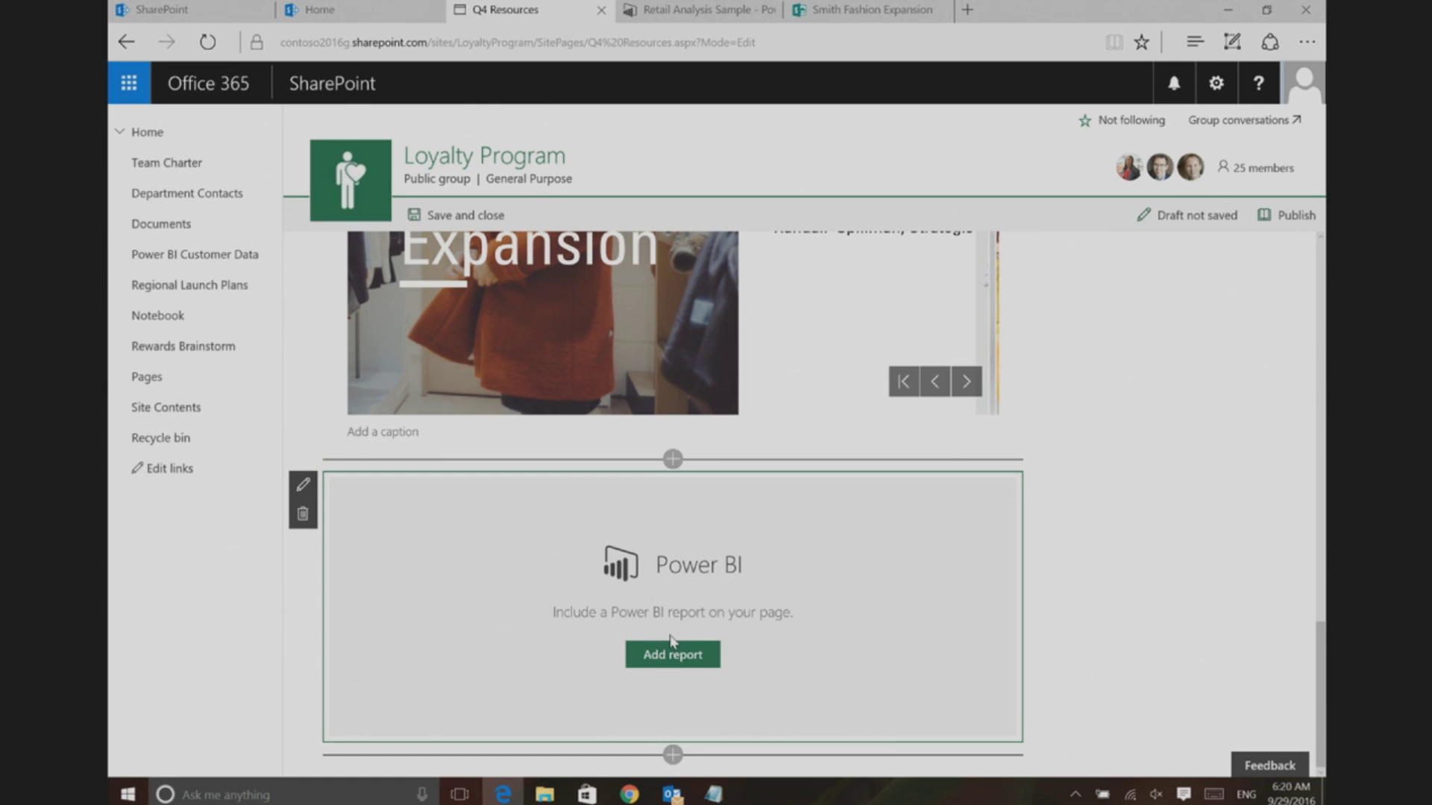
click(674, 649)
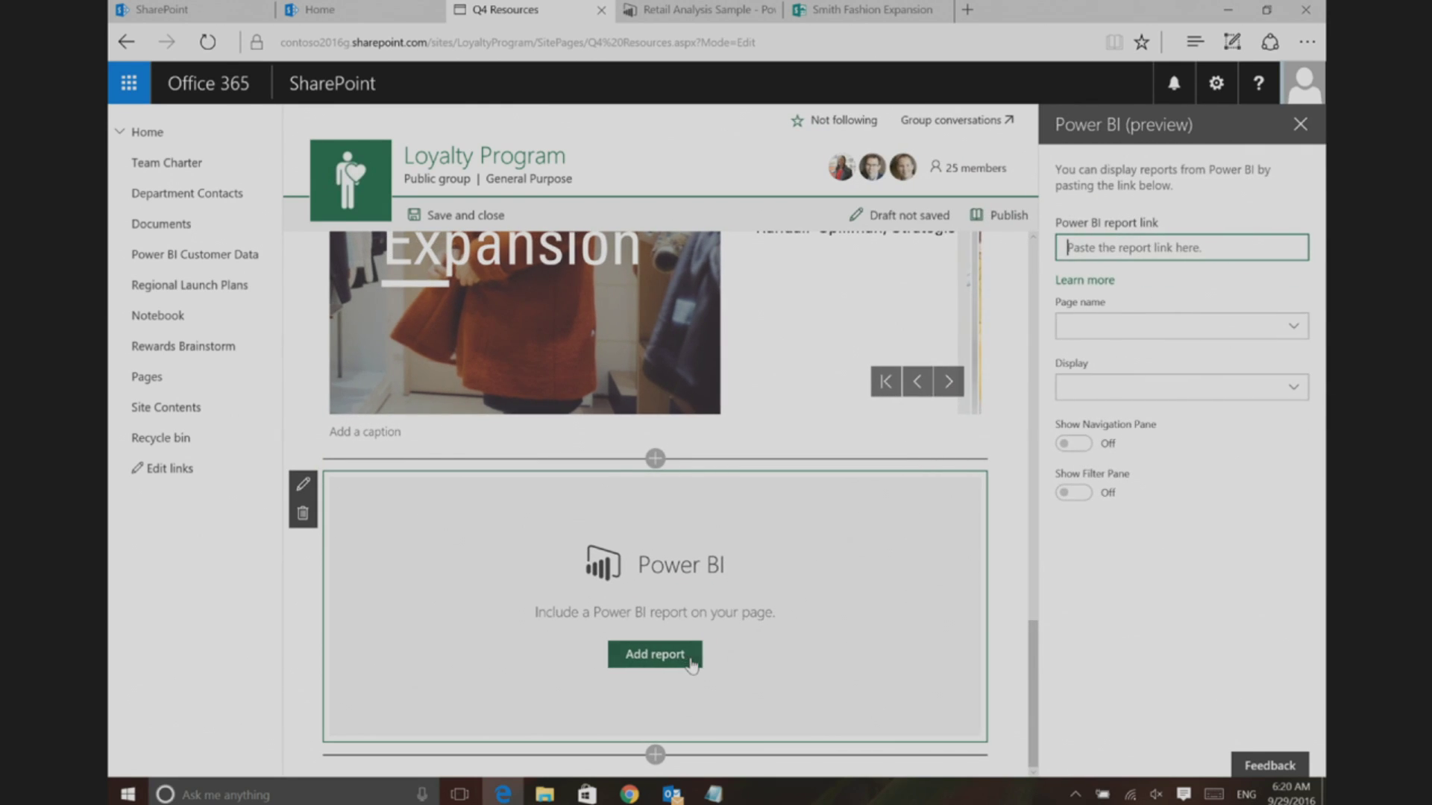
key(ctrl+v)
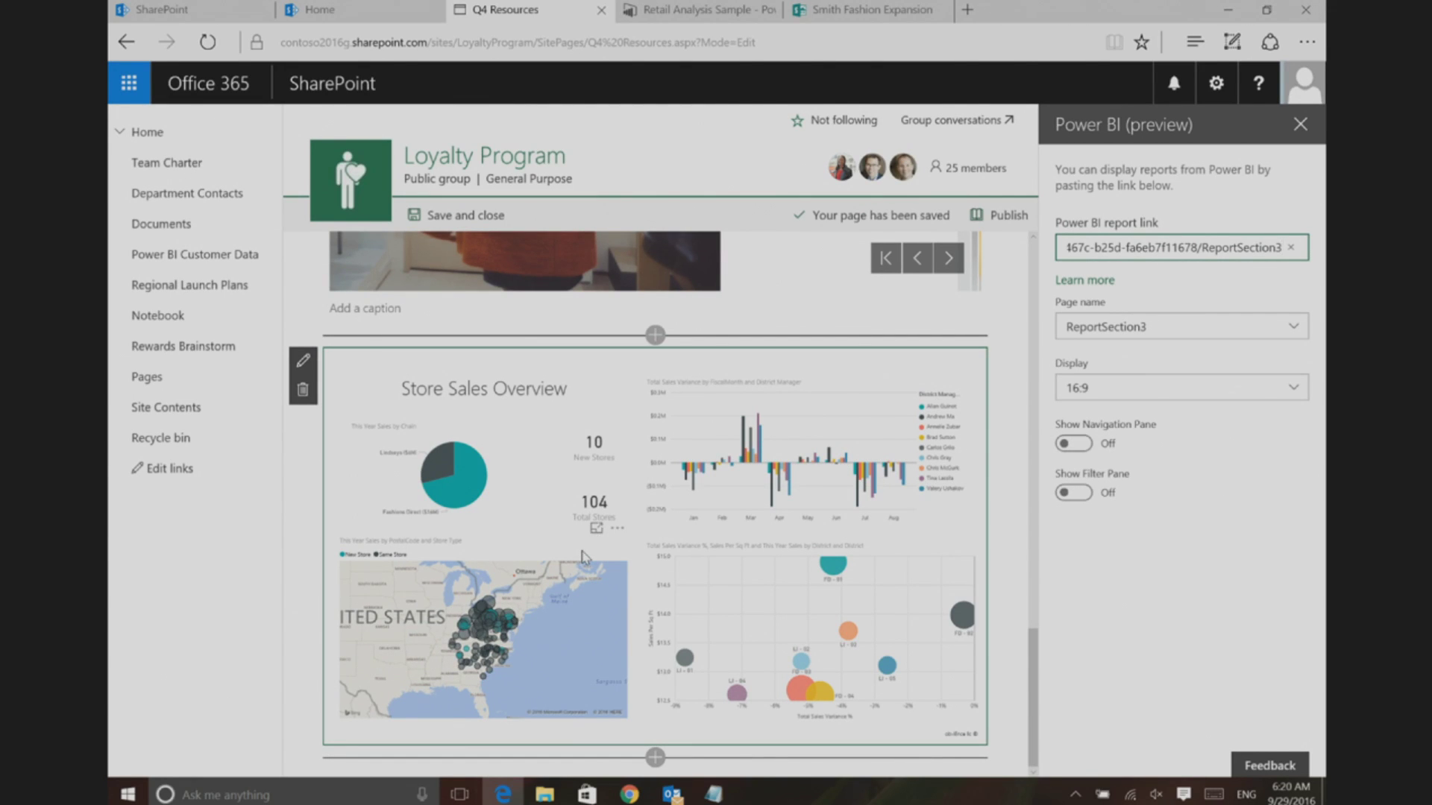
- Enlarge the This Year Sales by Chain pie chart within the embedded Power BI report
click(525, 416)
click(525, 414)
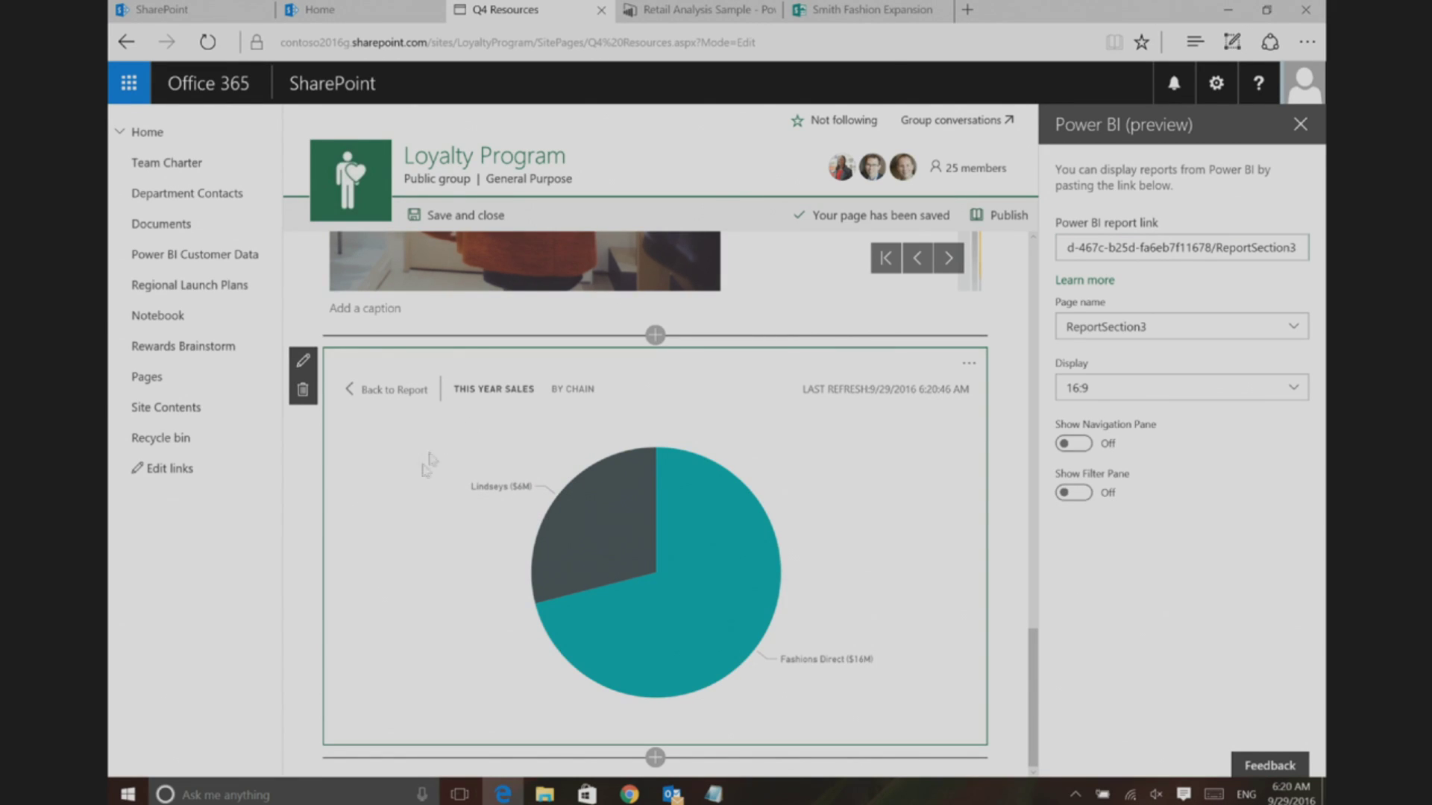
- Return the embedded Power BI report from the enlarged pie chart to the full report and close the web part's settings
click(389, 392)
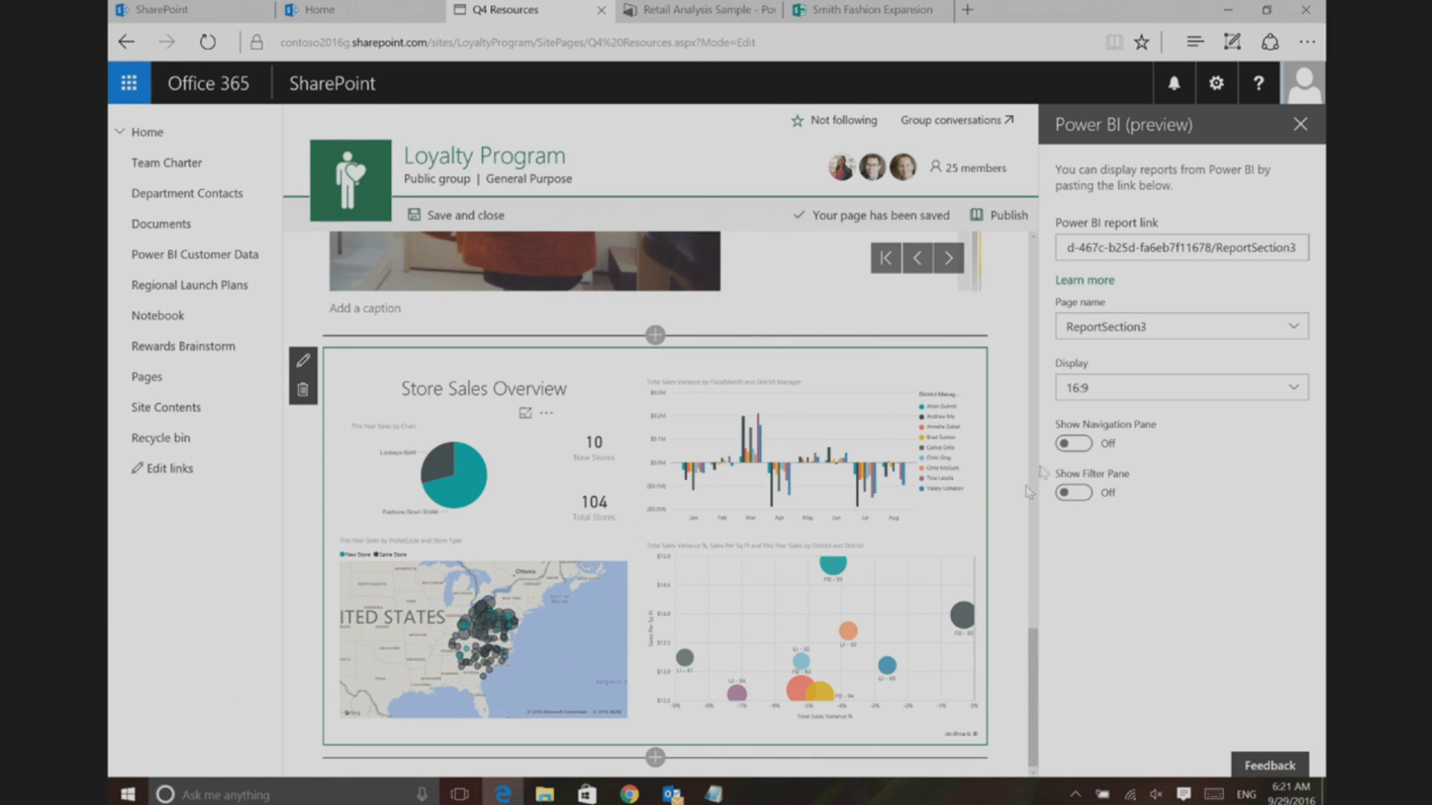
click(1303, 135)
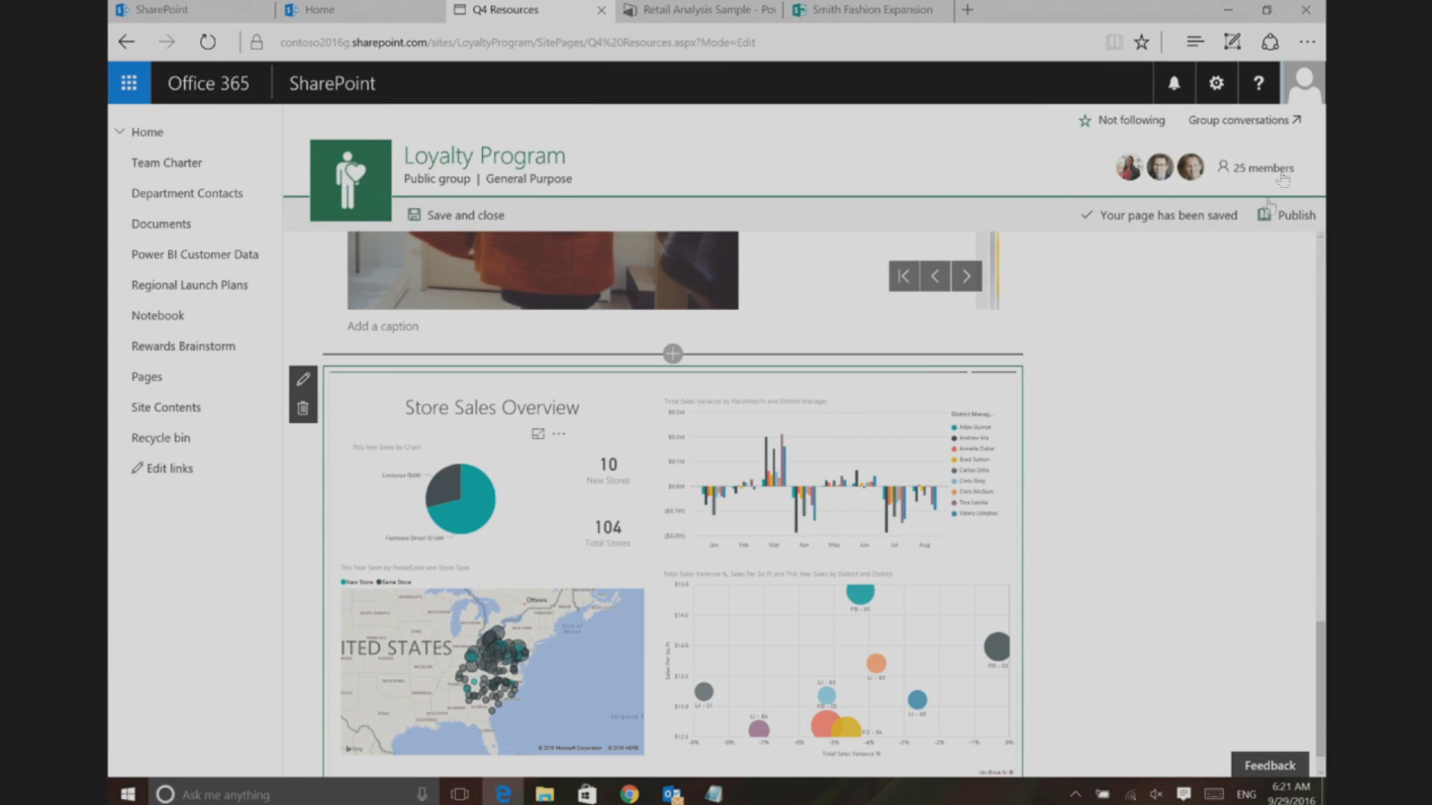
scroll(1199, 559, down, 1)
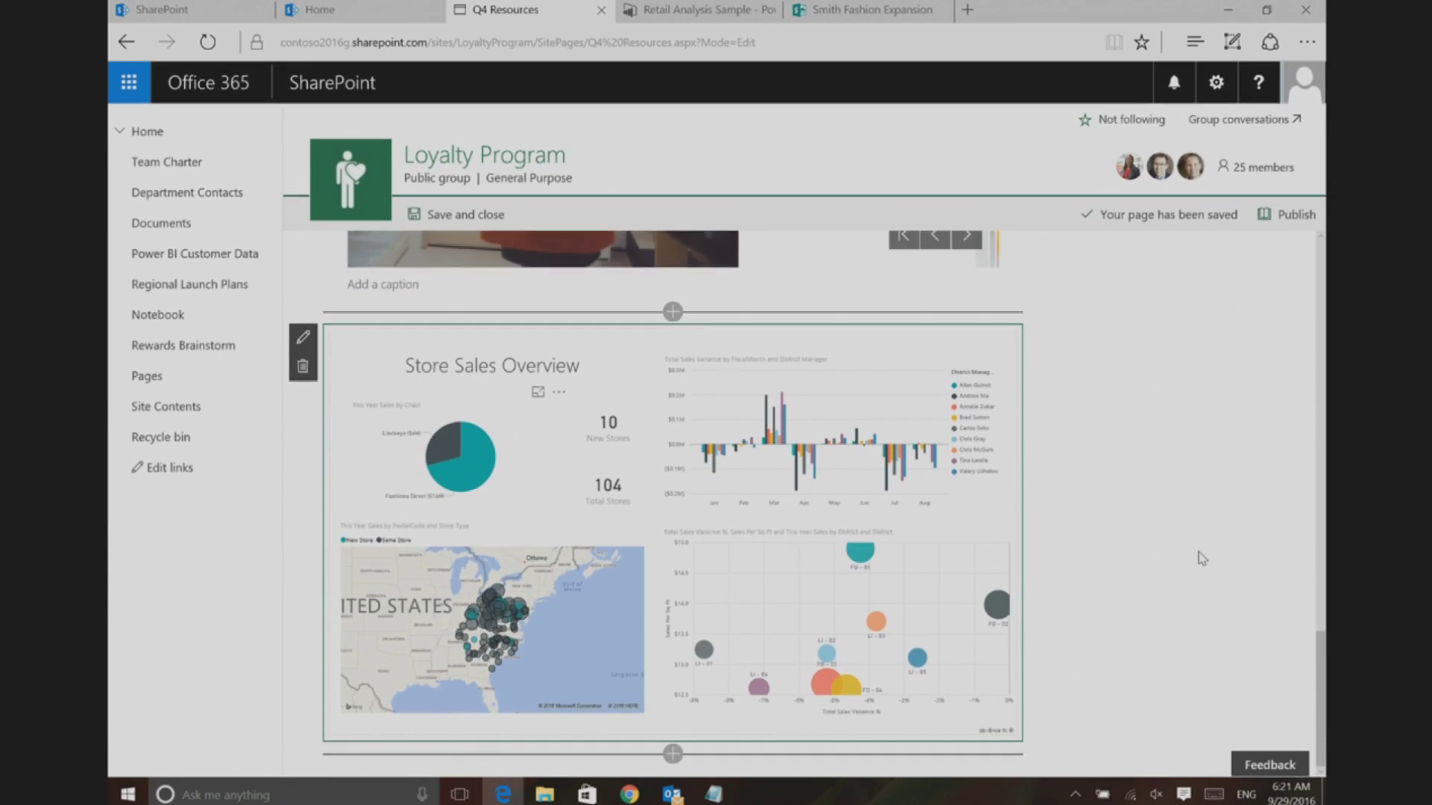
- Add a Text web part below the Power BI report reading "And here's our ongoing campaign reports"
click(672, 756)
scroll(746, 641, down, 2)
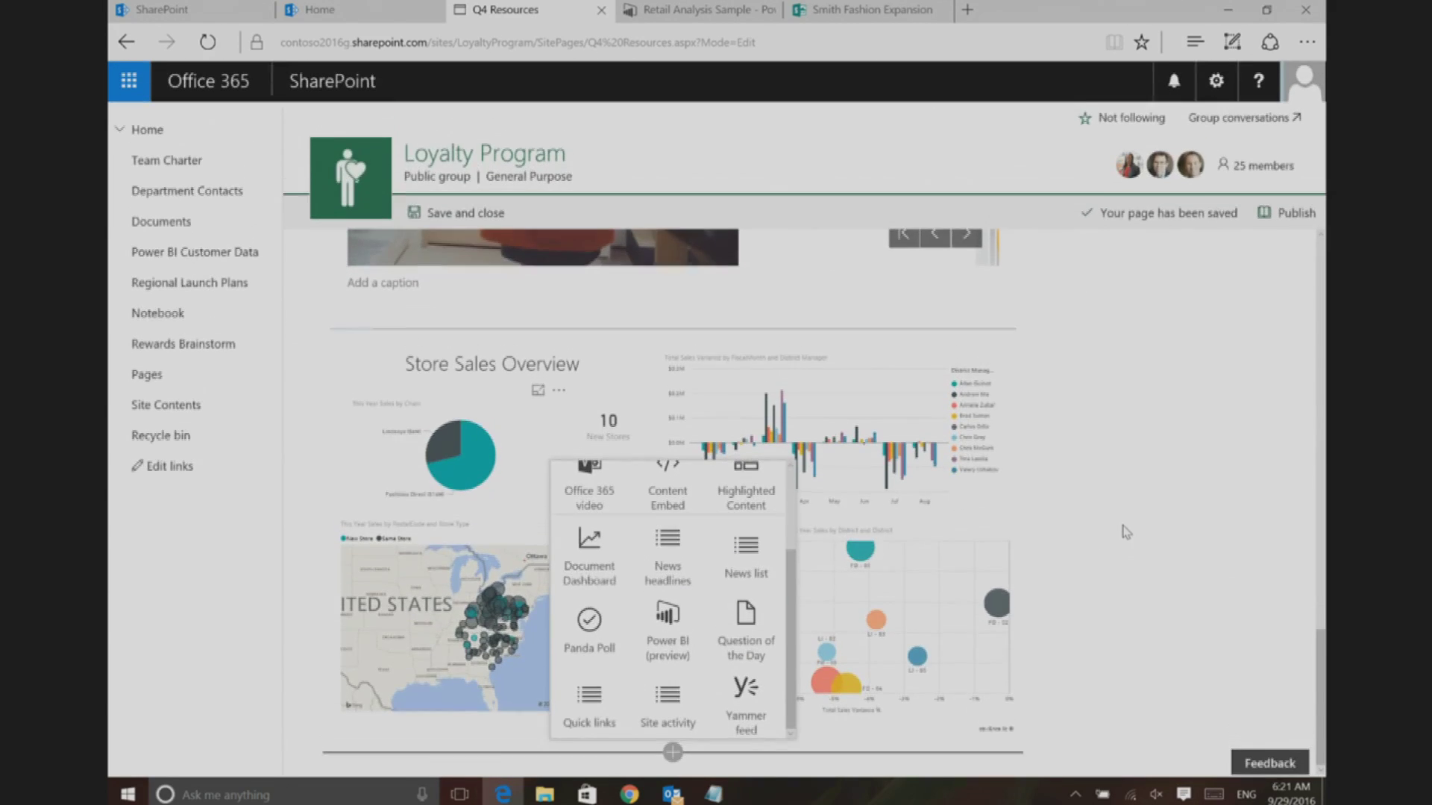
scroll(795, 591, up, 2)
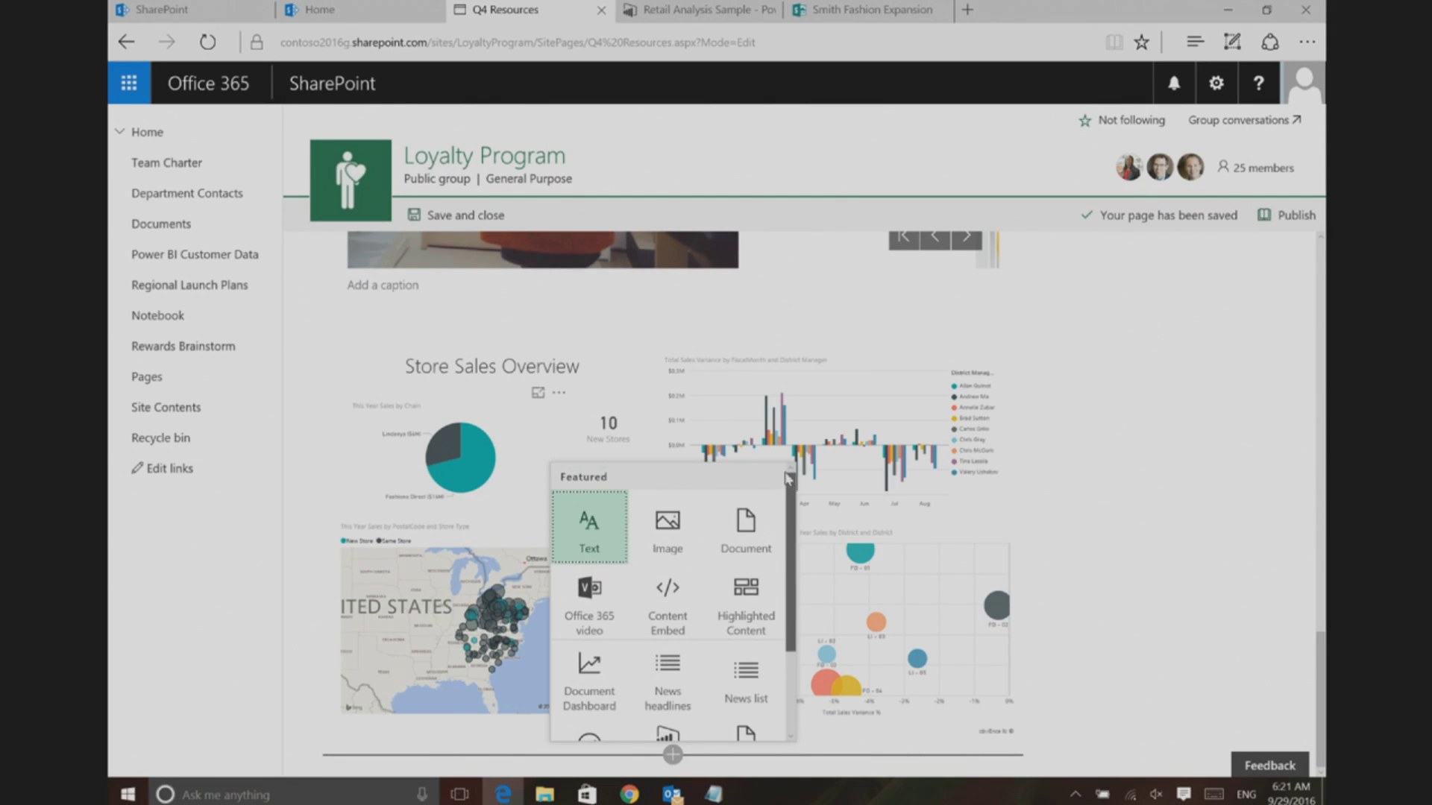
click(591, 533)
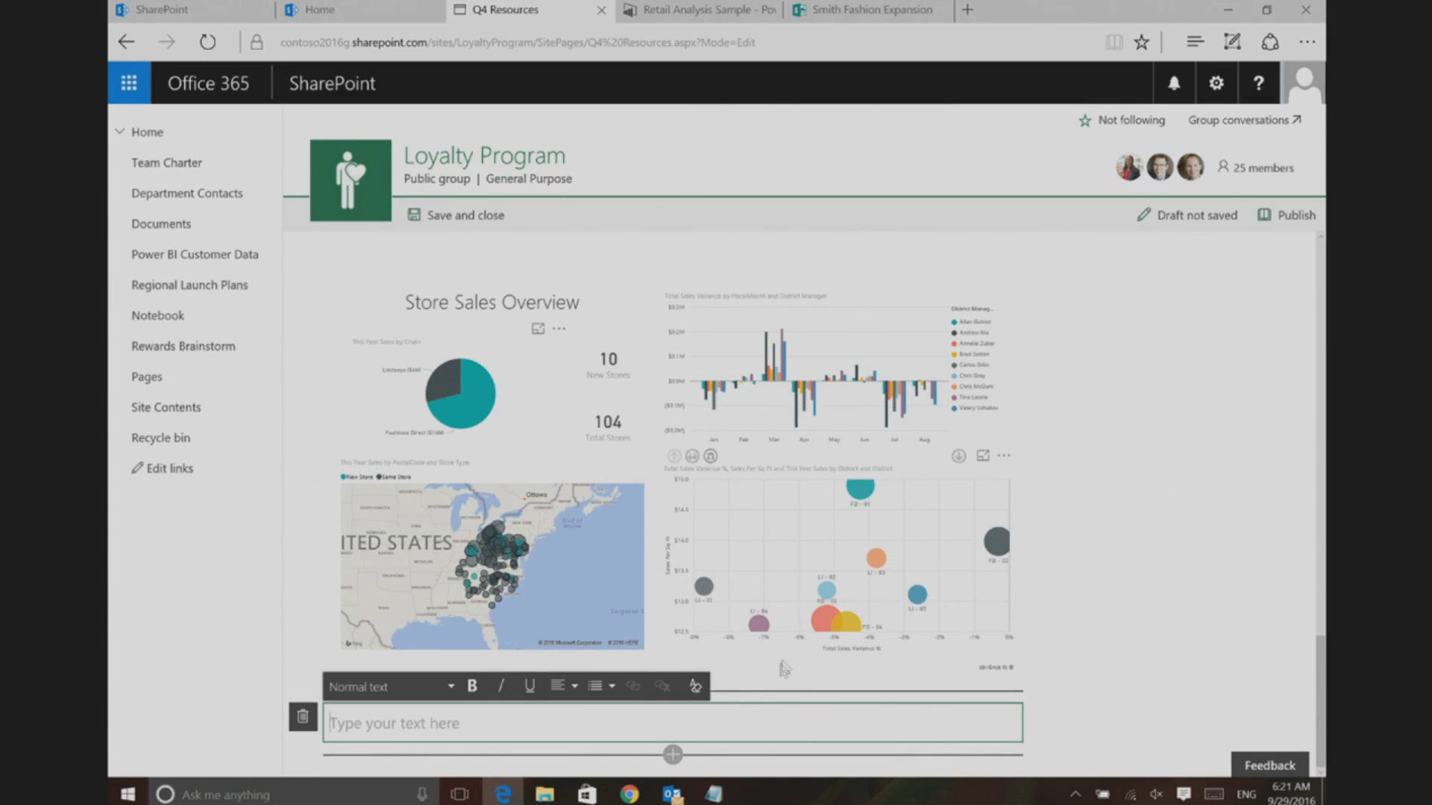
text(And heres)
key(BackSpace)
text('s an)
key(BackSpace)
key(BackSpace)
key(BackSpace)
key(BackSpace)
key(BackSpace)
key(BackSpace)
text('s our pr)
key(BackSpace)
key(BackSpace)
text(ongoing C)
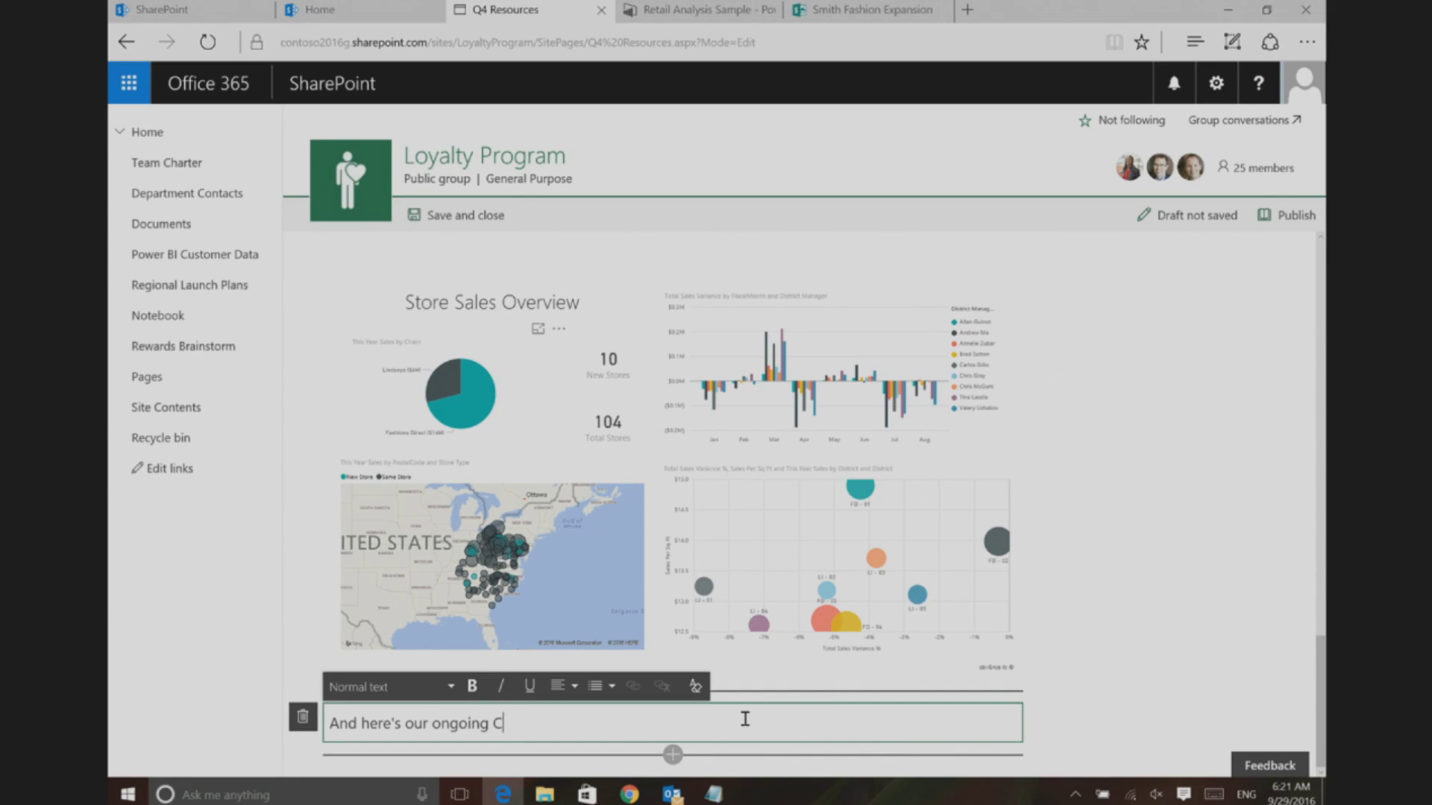
key(BackSpace)
text(campaign reports)
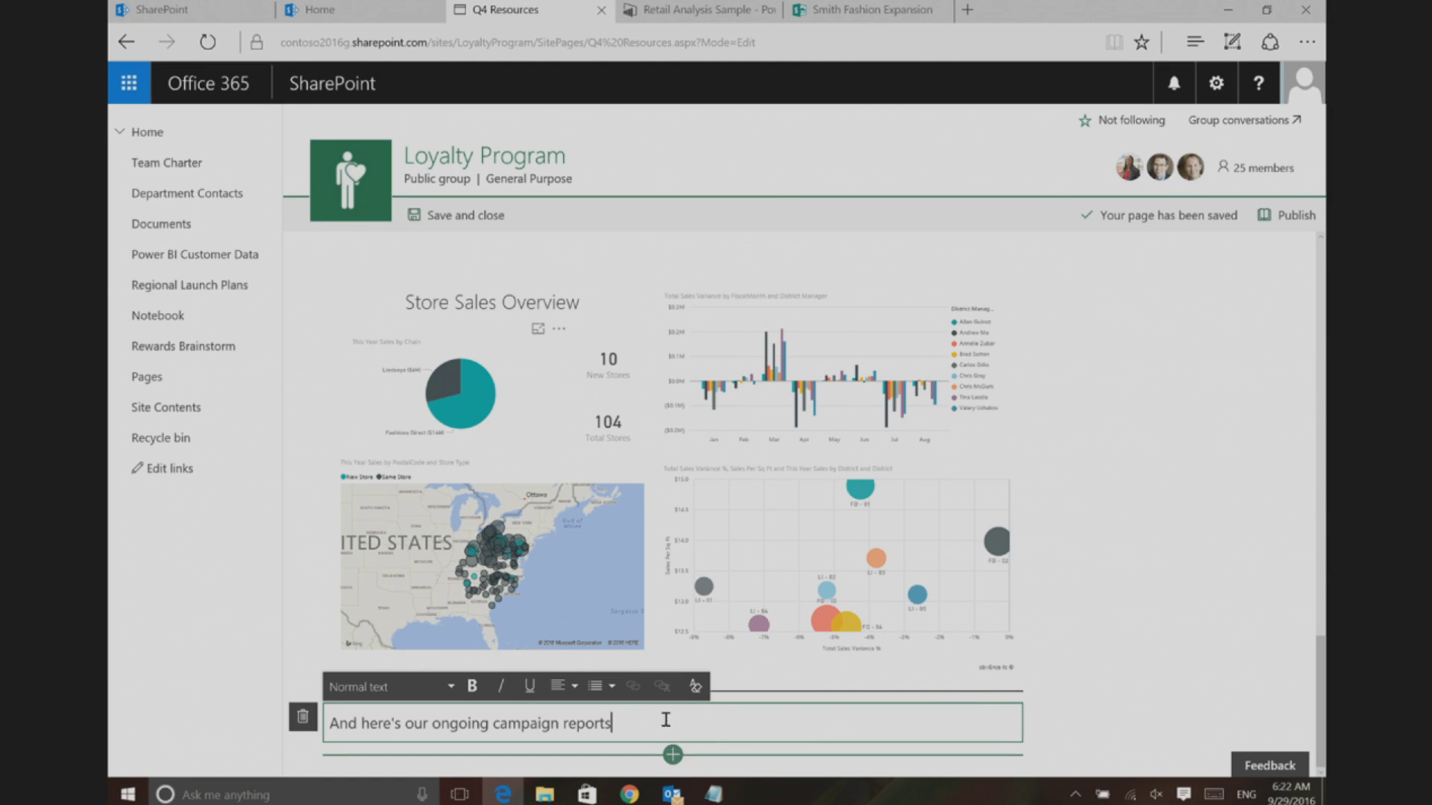
- Format the entire campaign reports sentence below the Power BI report as Heading 3
drag(648, 717, 338, 742)
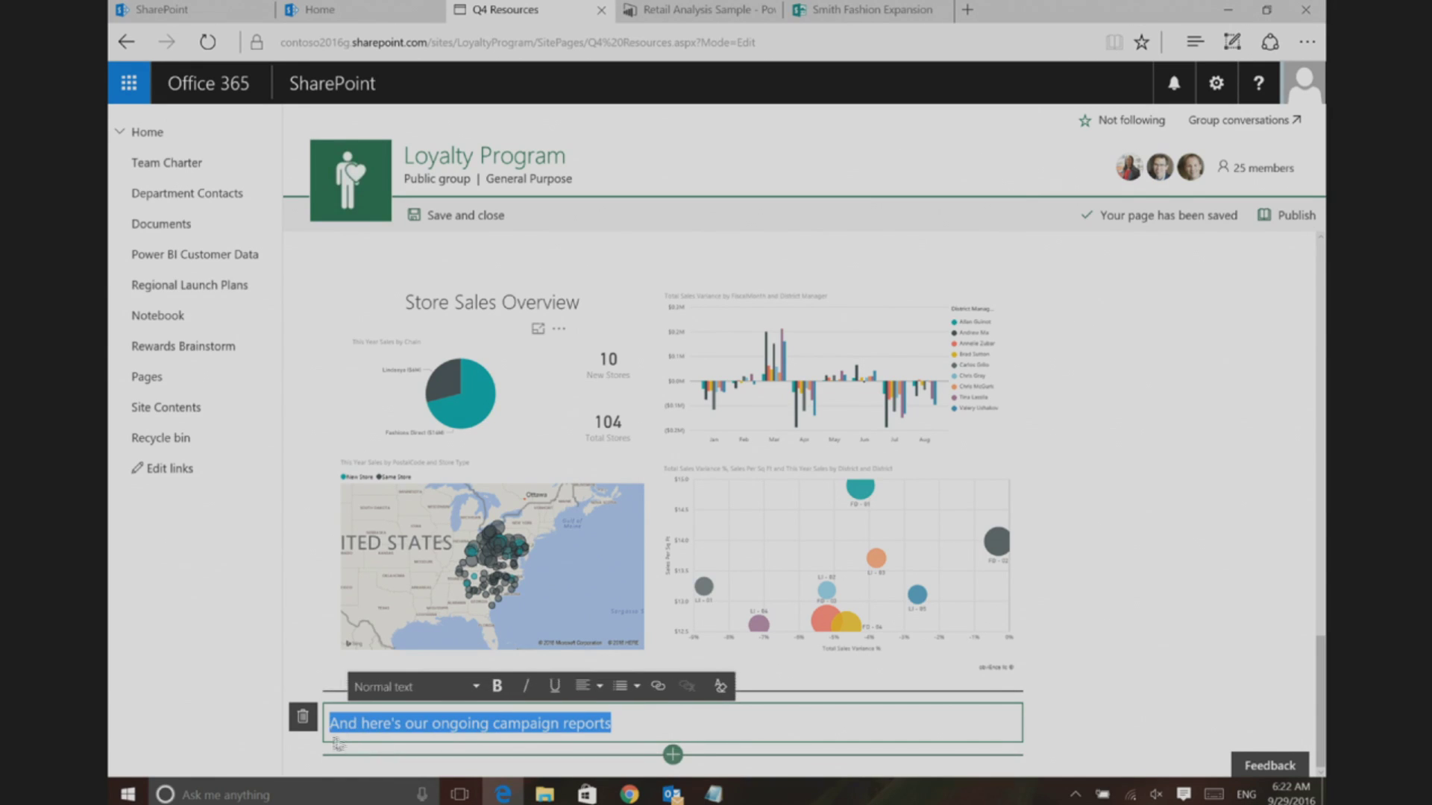
click(386, 687)
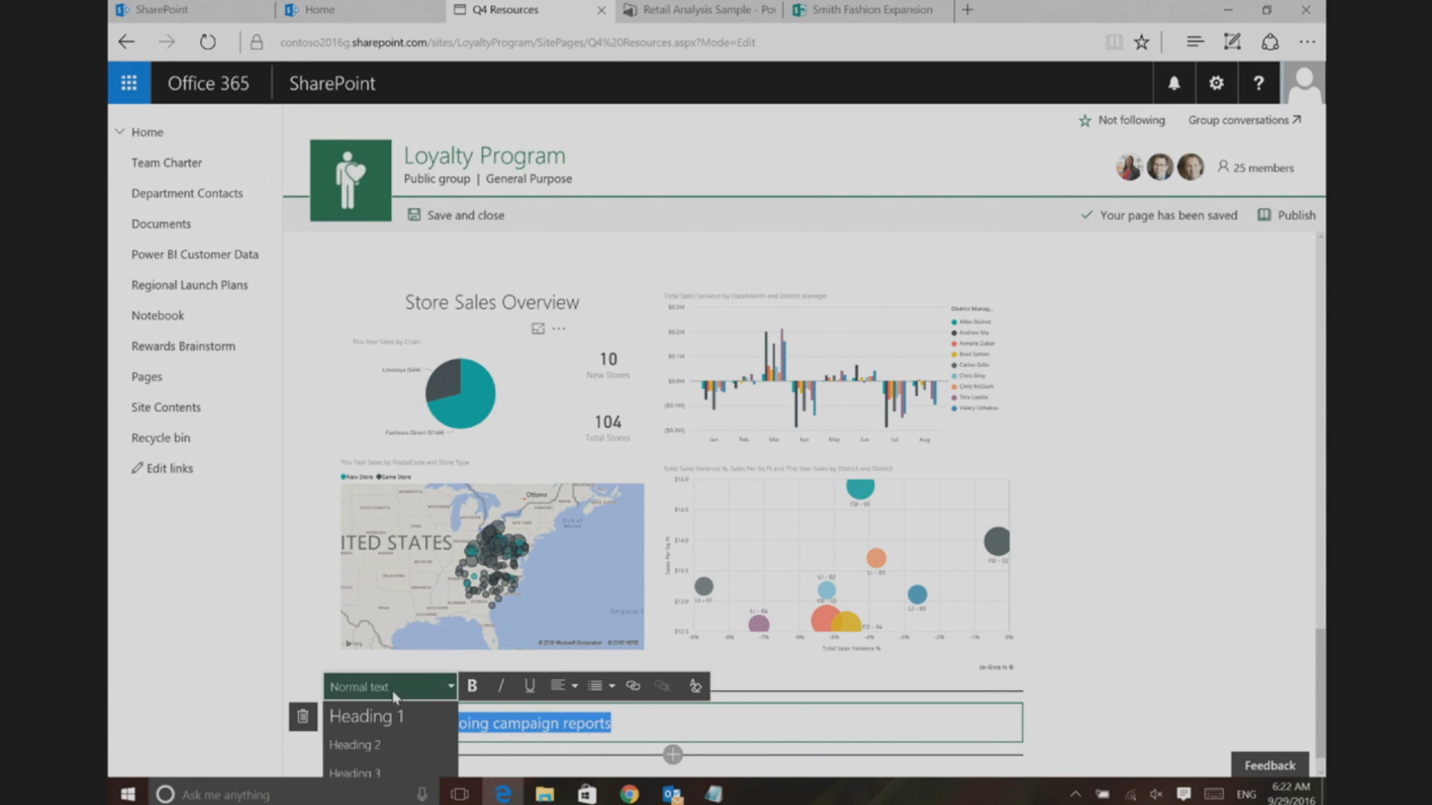
click(365, 774)
click(1168, 676)
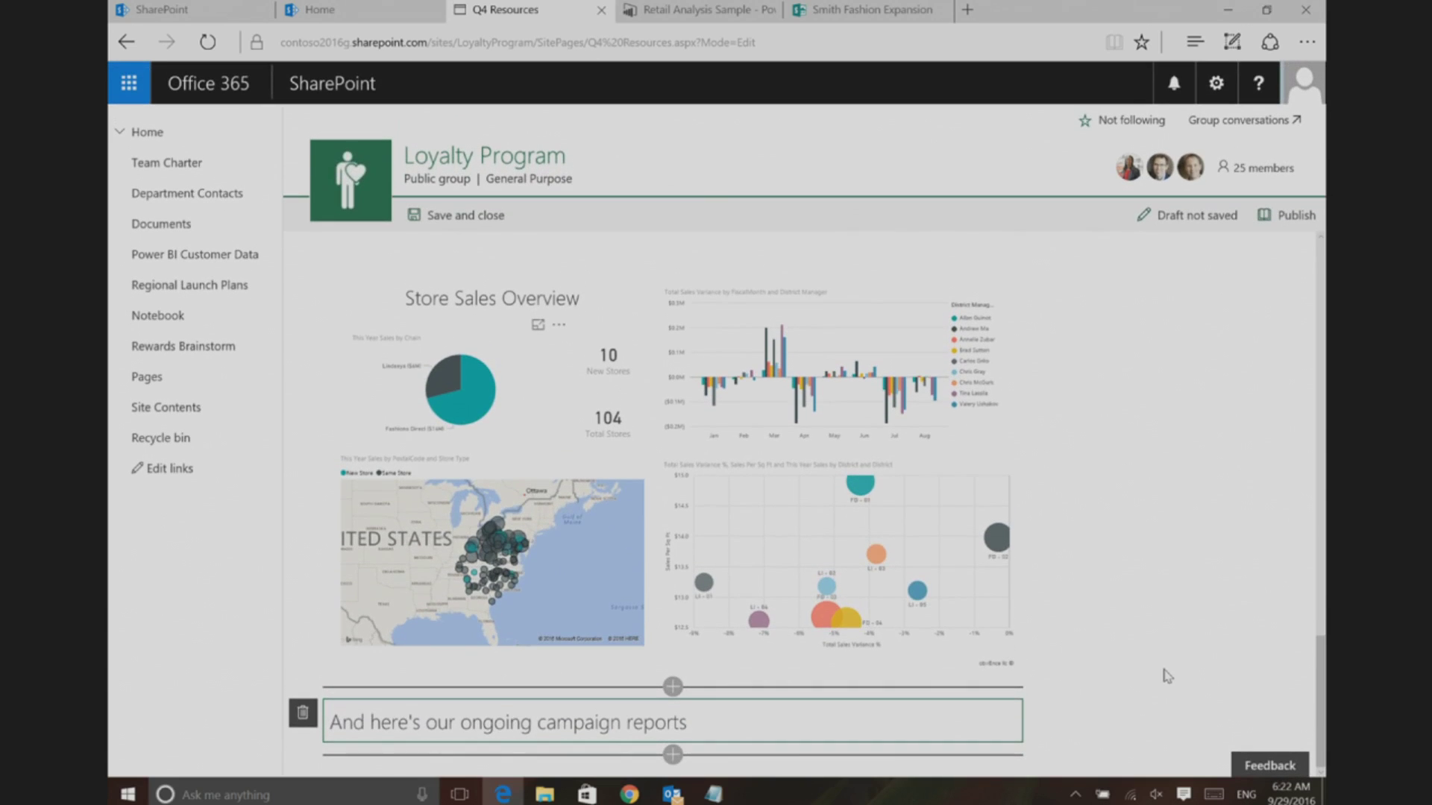
- Insert a Highlighted Content web part below the campaign reports heading
click(672, 755)
scroll(746, 574, down, 3)
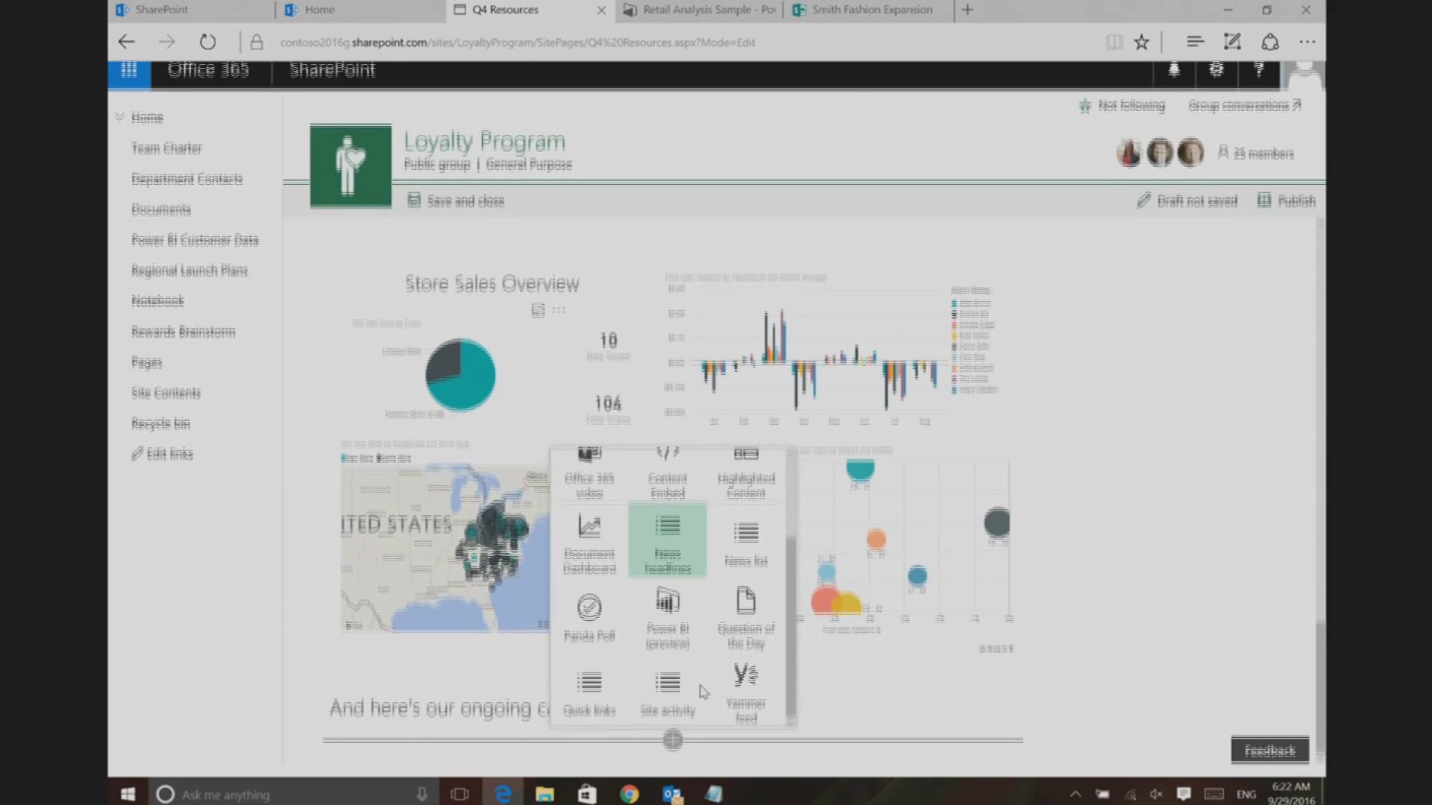
scroll(755, 531, up, 1)
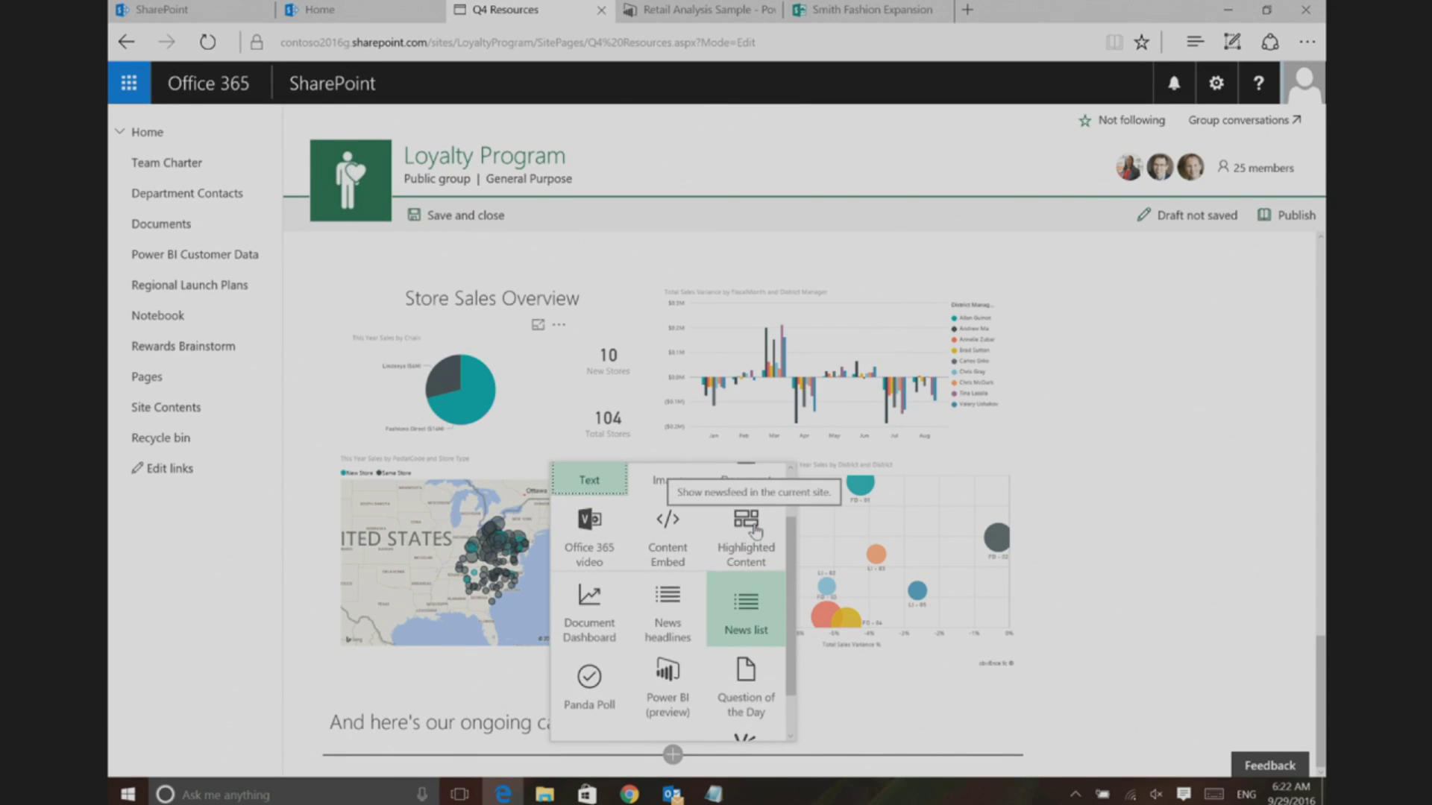
click(755, 531)
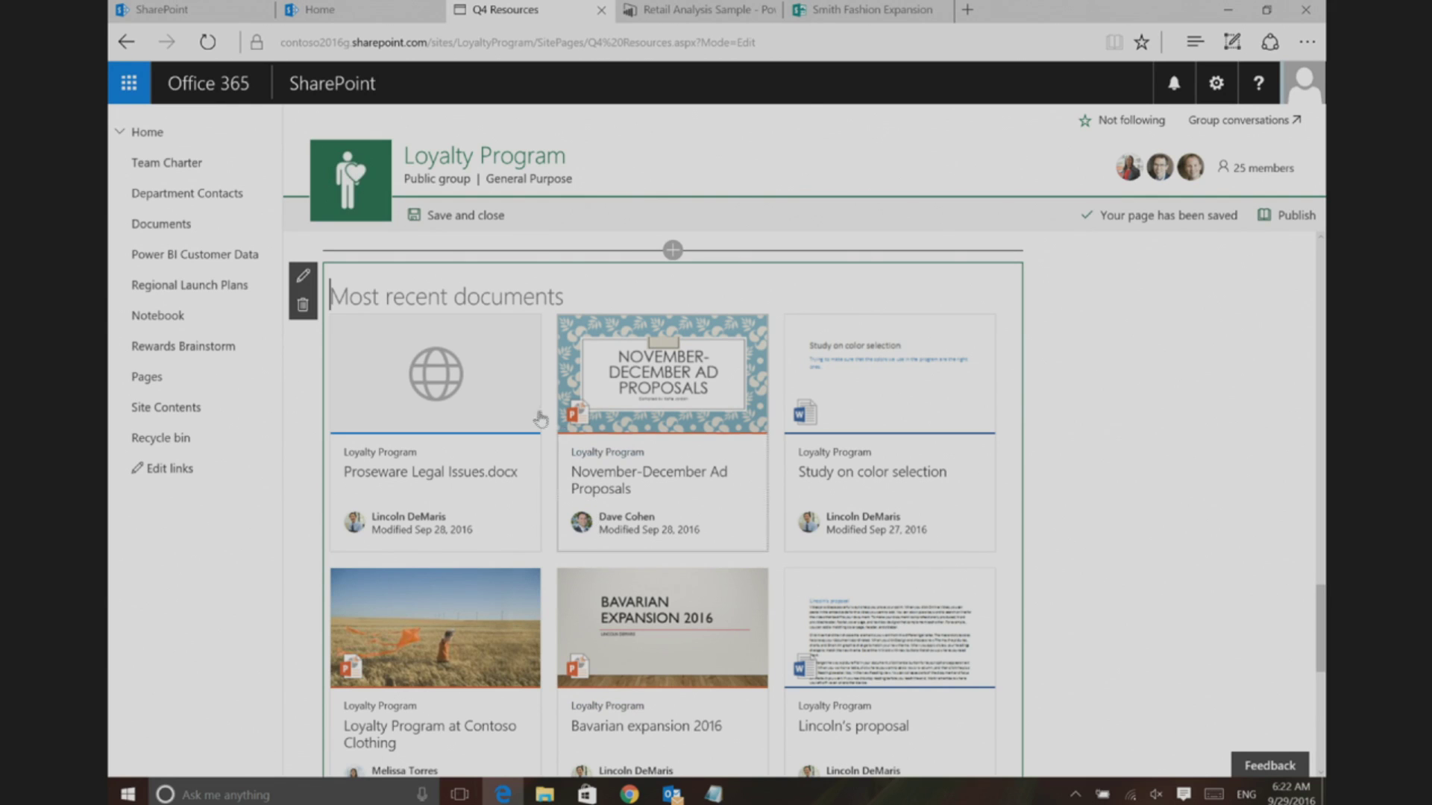
- Configure the Highlighted Content web part with This site as source, Documents as type, and a filter for titles including the words Q4
click(303, 276)
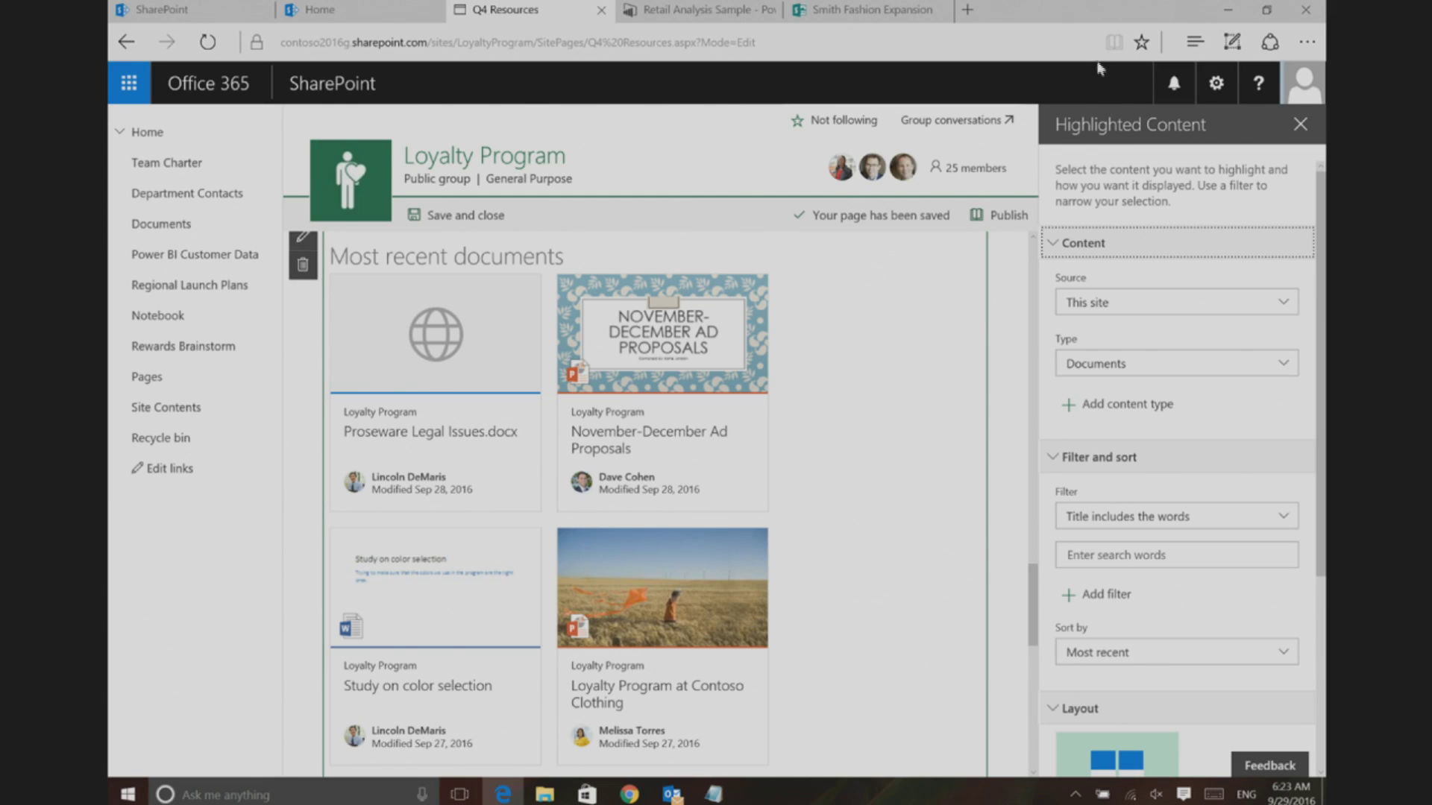
click(1157, 318)
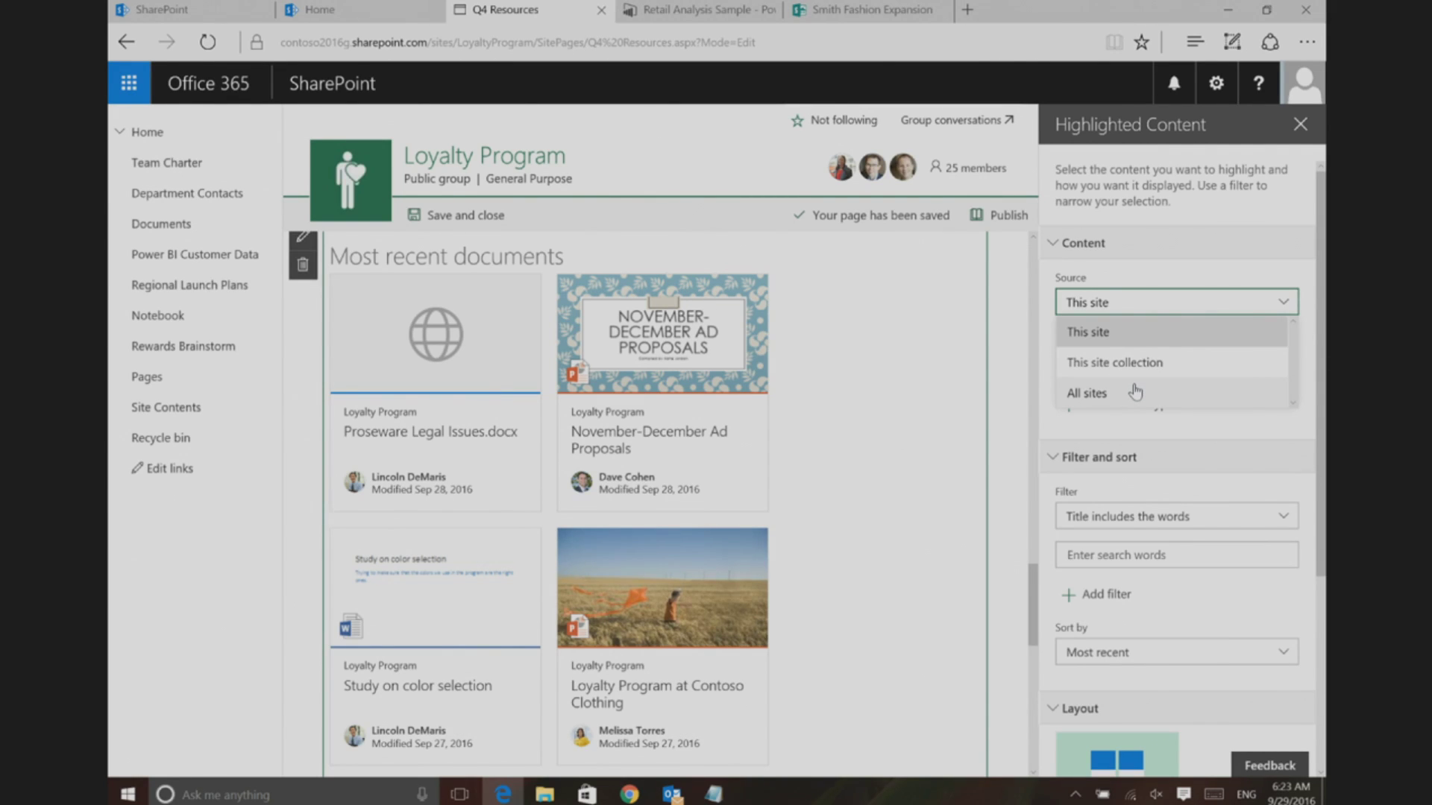
click(1117, 336)
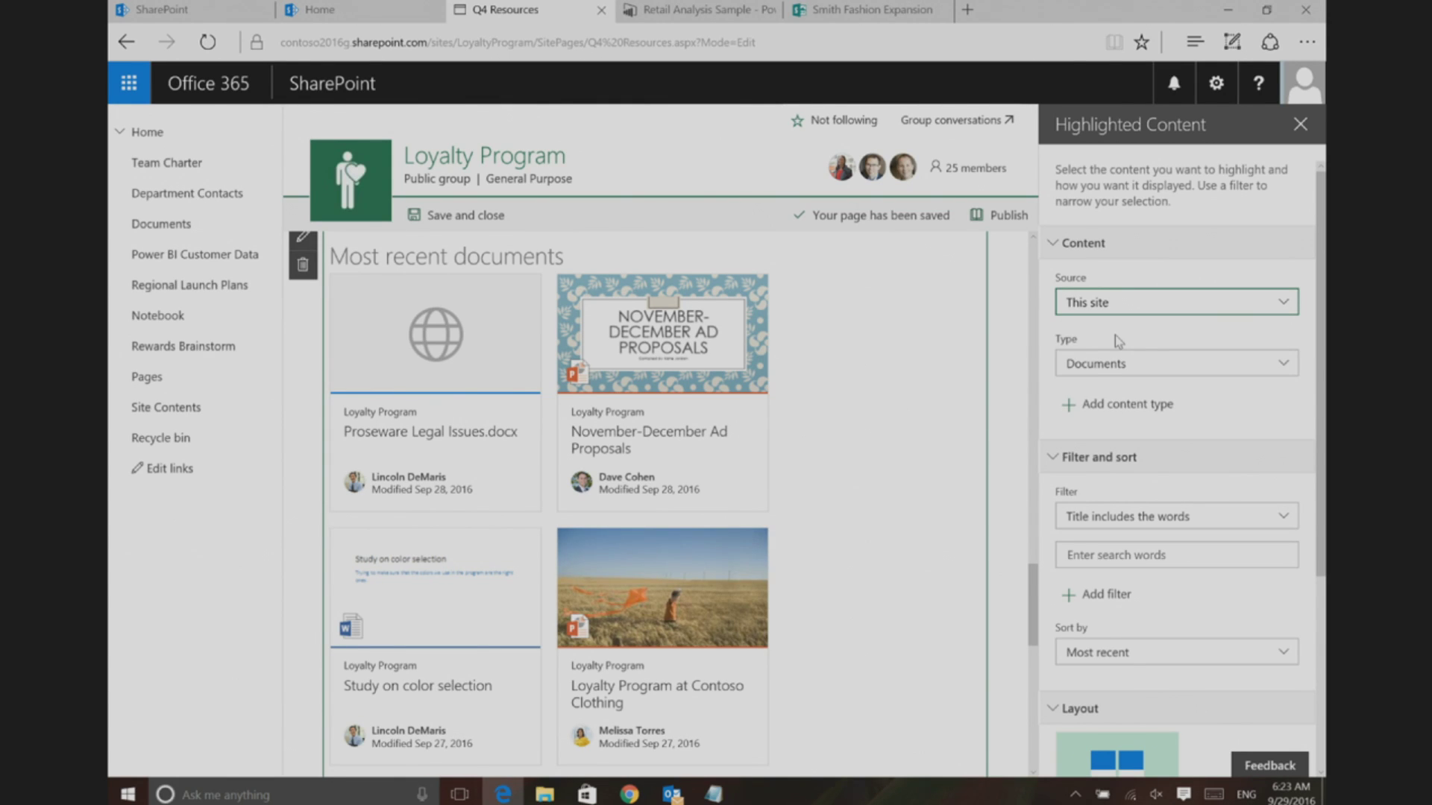
click(1152, 371)
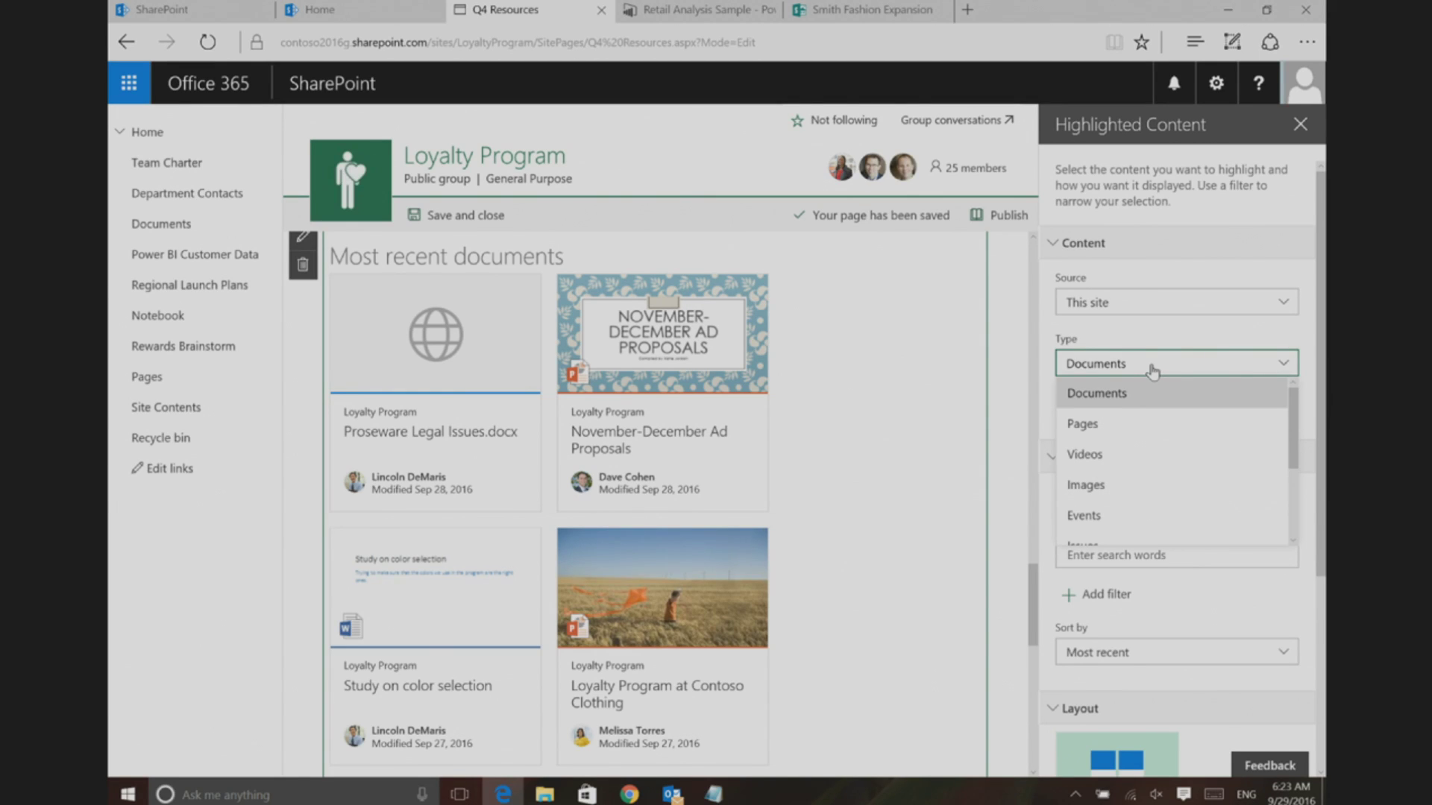
drag(1292, 415, 1293, 482)
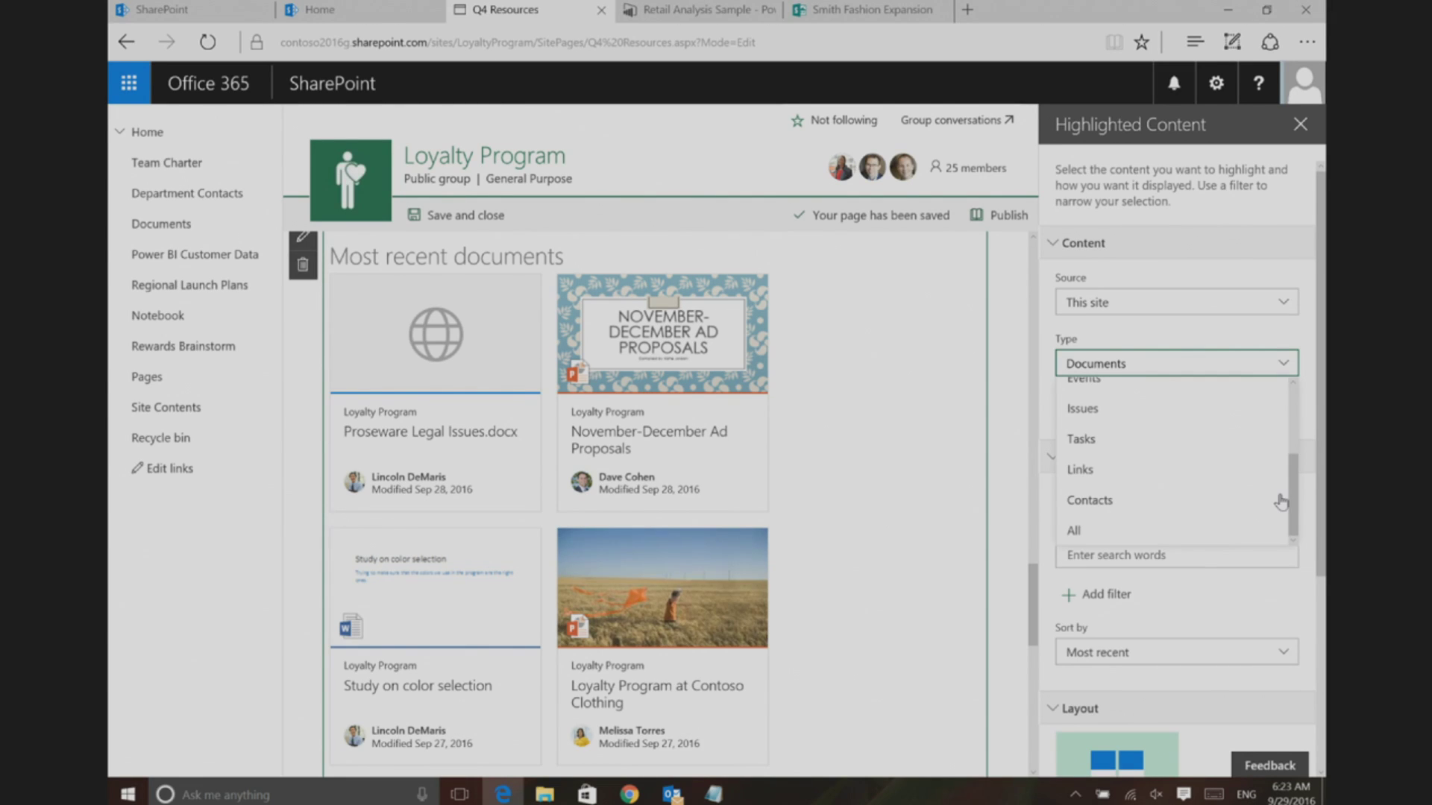
click(1141, 367)
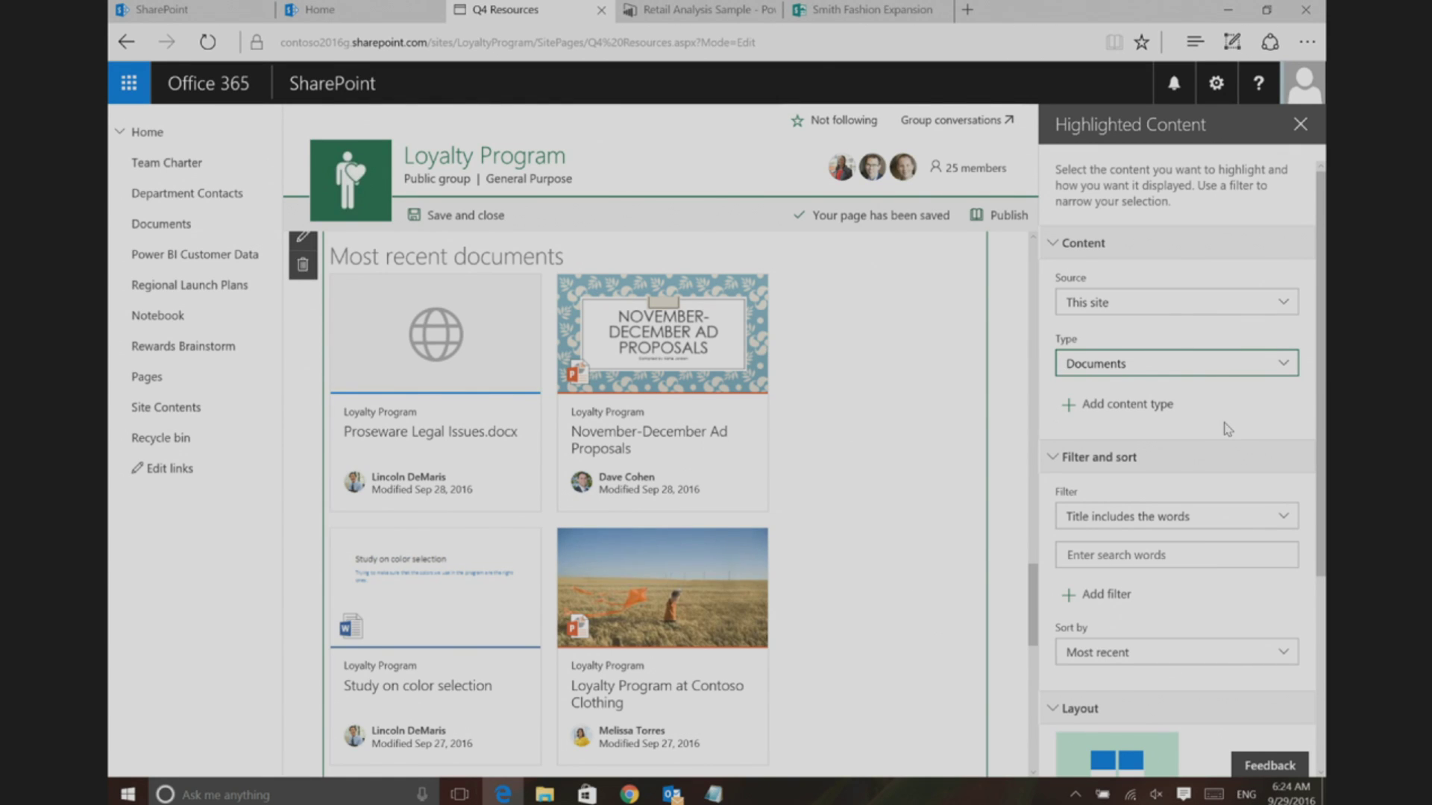
click(1110, 556)
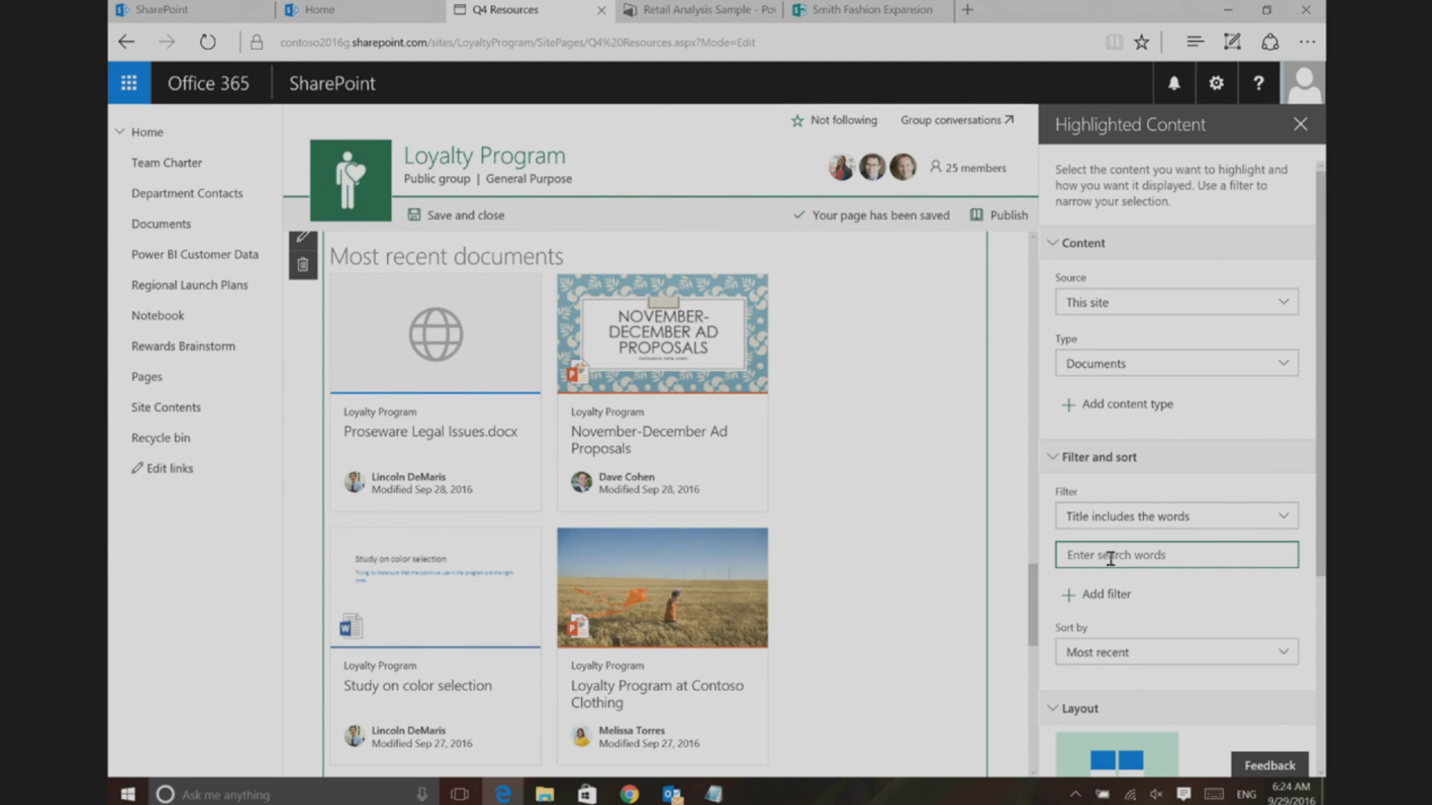
text(Q4)
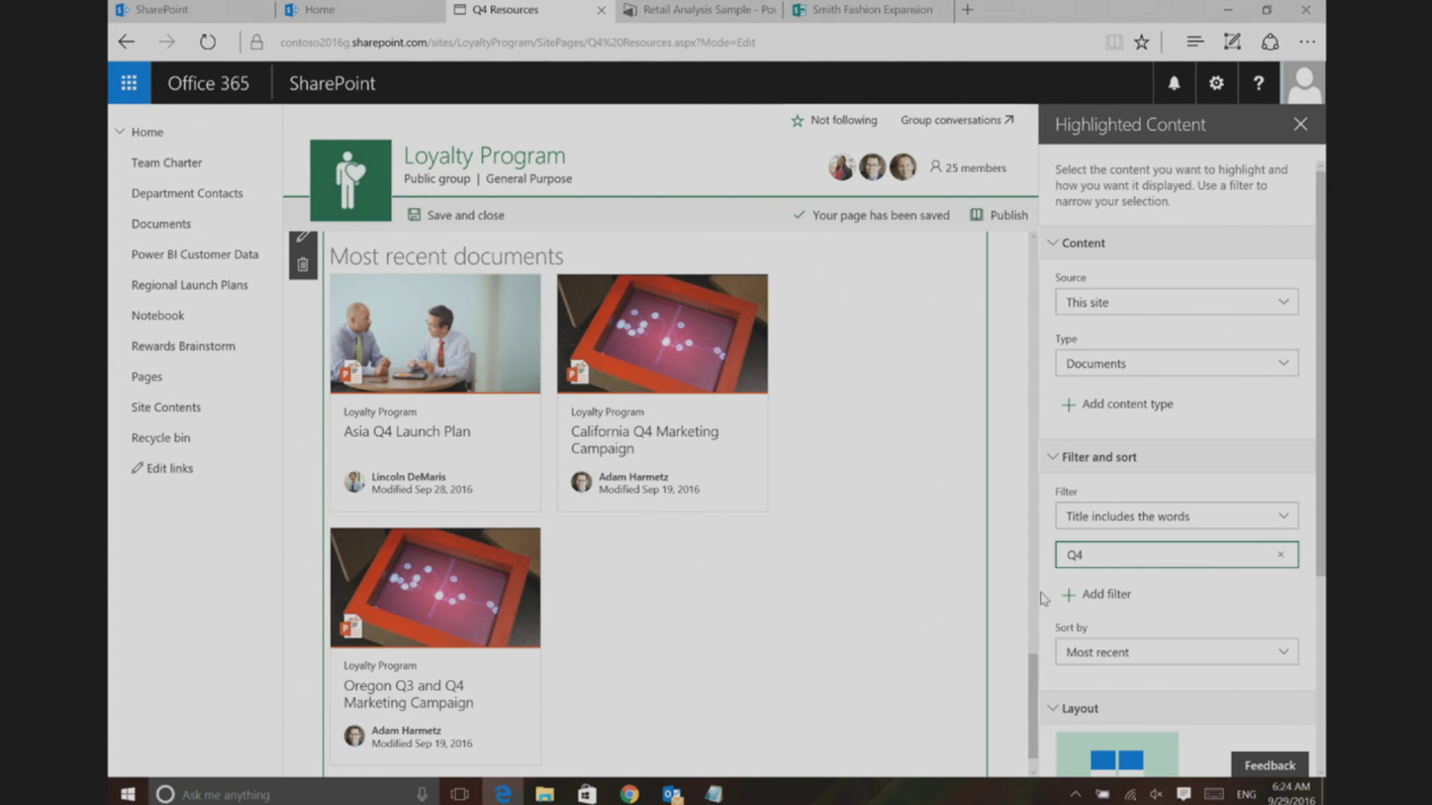
- Check the sorting choices for the highlighted documents and try the List layout before returning to Cards
scroll(1063, 652, down, 3)
click(1147, 500)
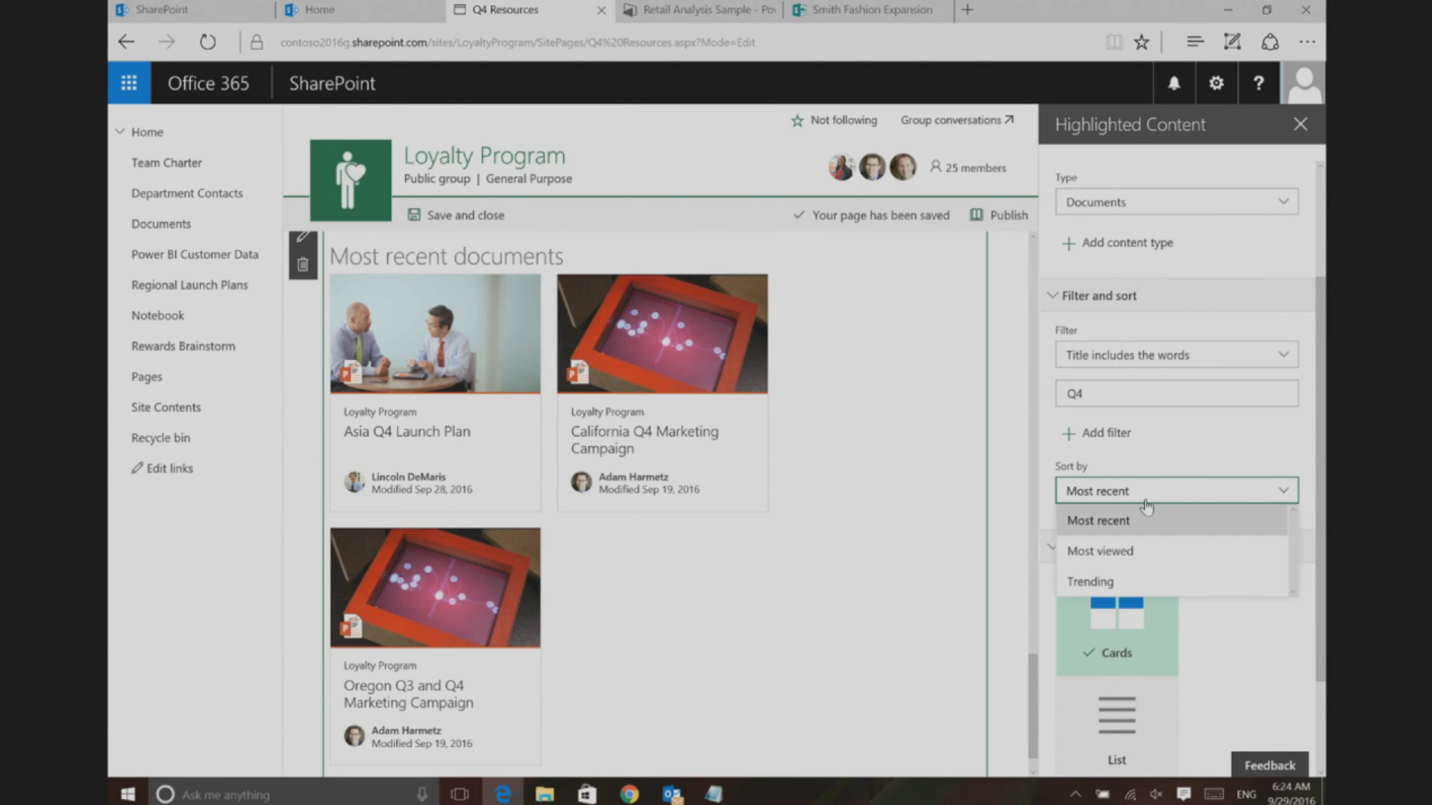
click(1140, 722)
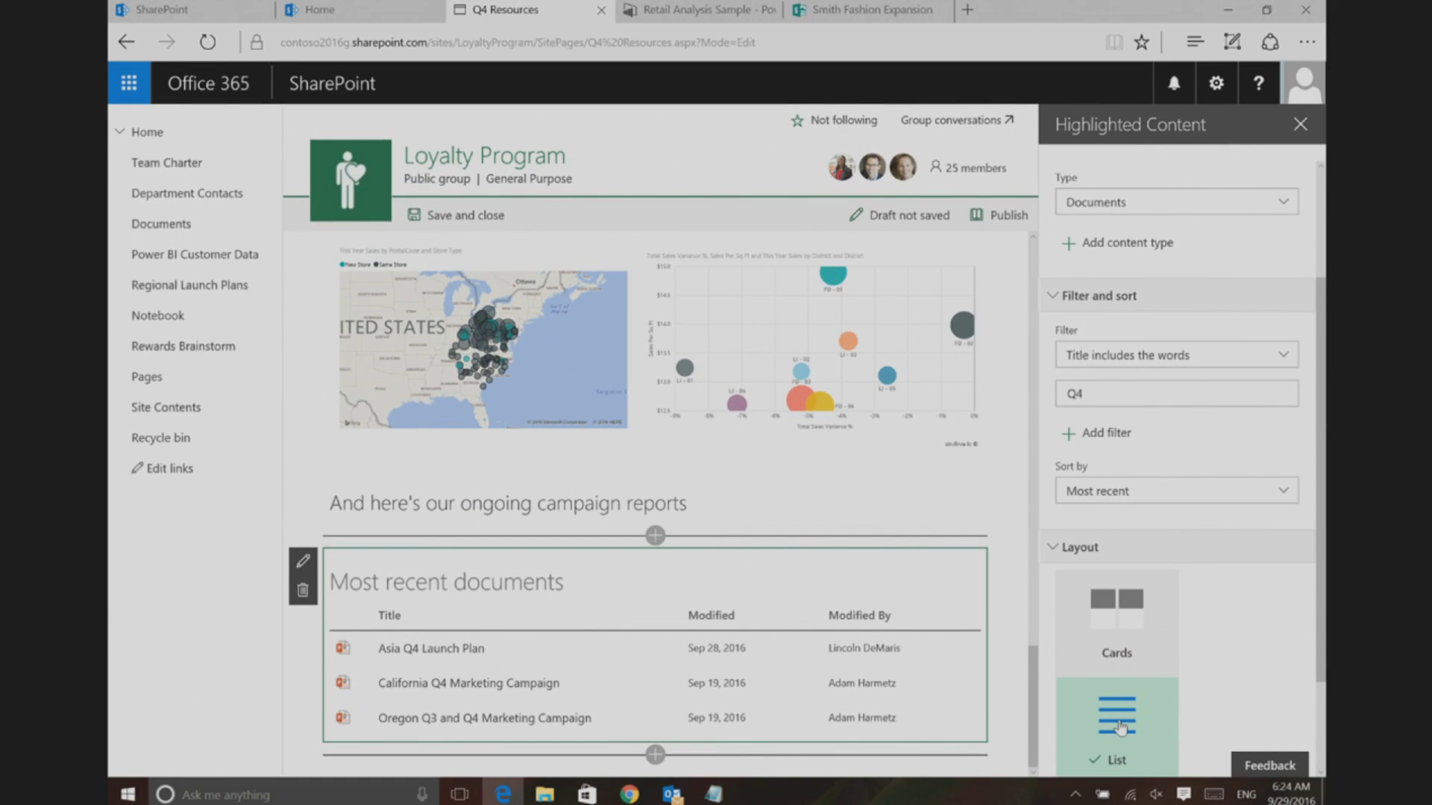
click(1110, 643)
- Set the Highlighted Content web part to show 20 items at a time and close its settings
scroll(1238, 651, down, 2)
click(1142, 701)
key(BackSpace)
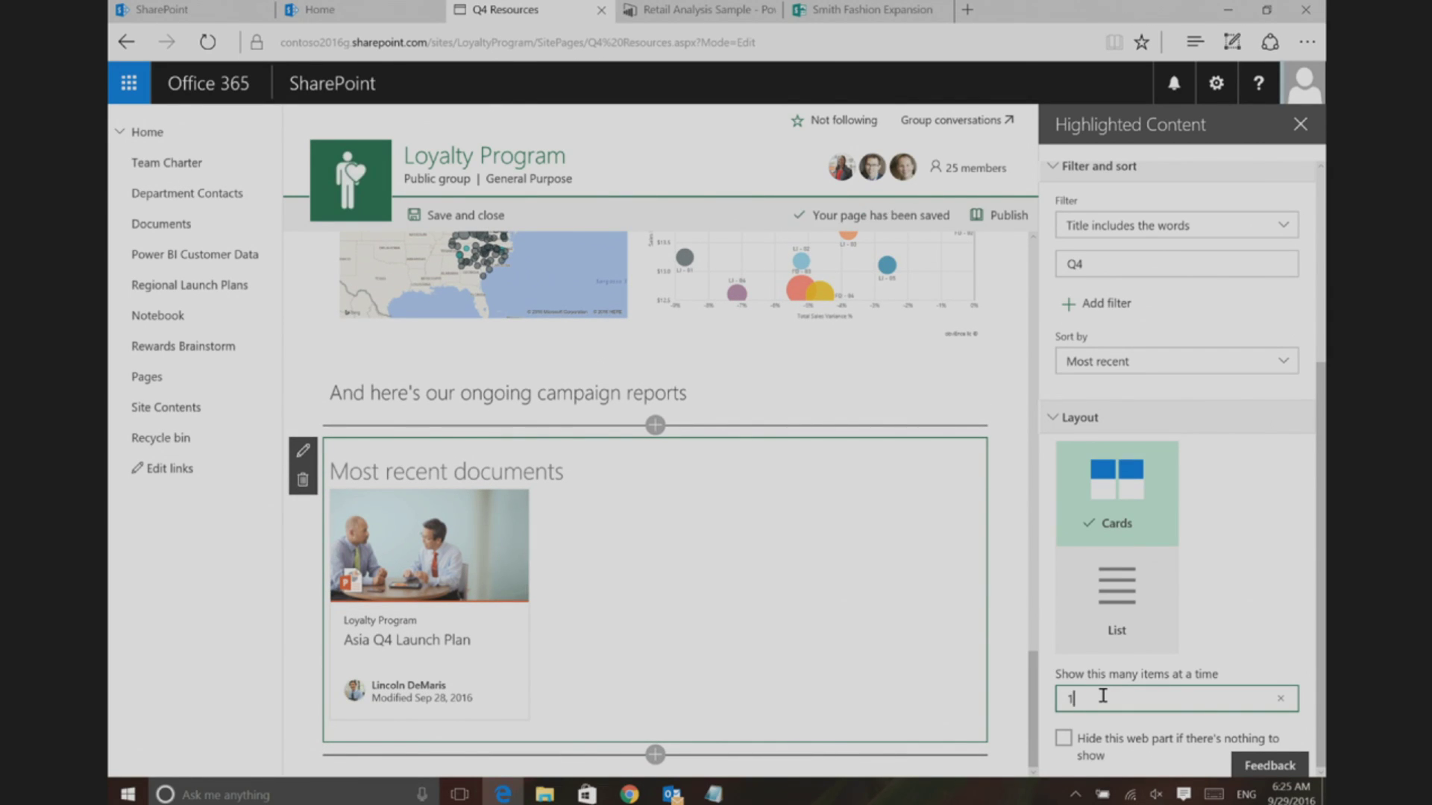
key(BackSpace)
text(20)
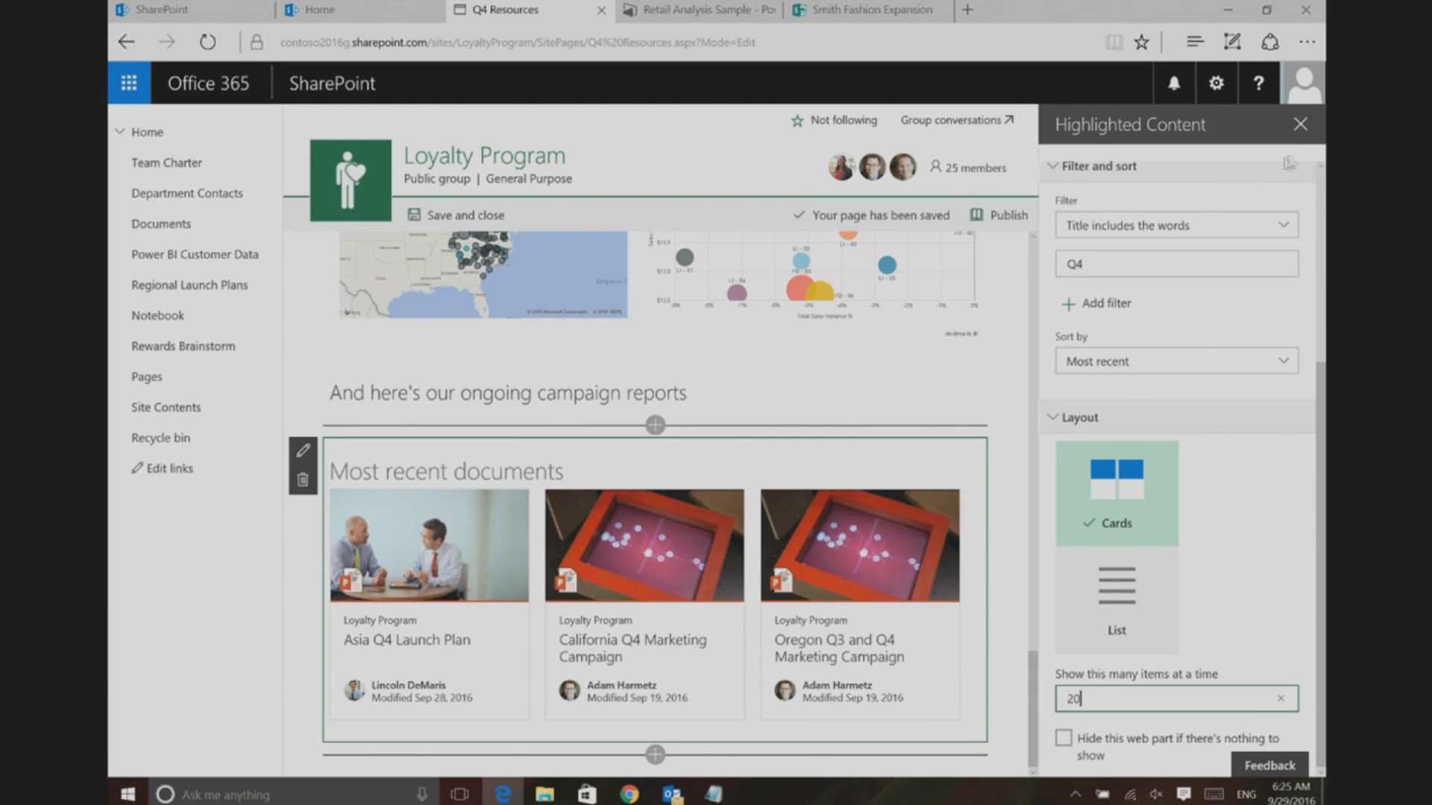
click(1303, 134)
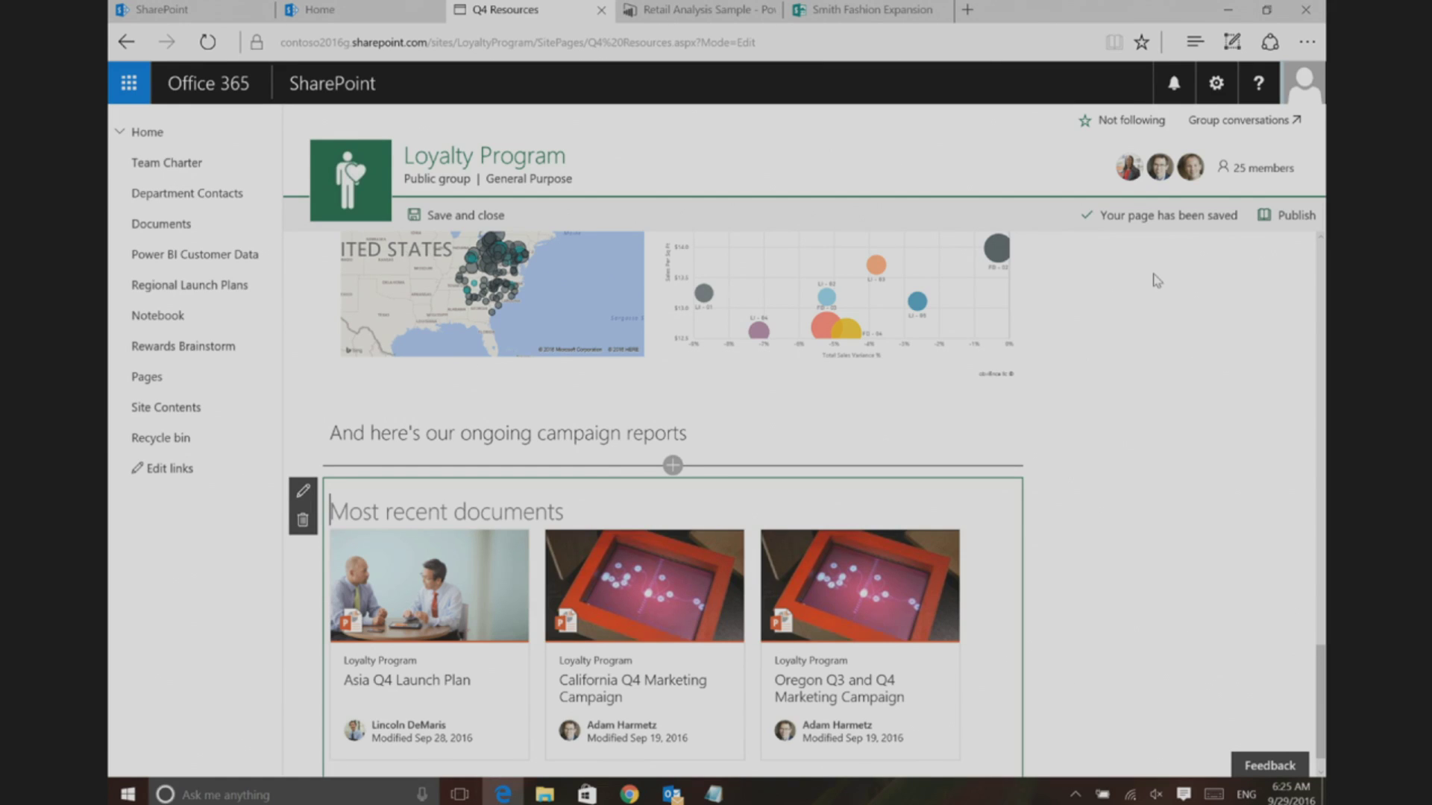
- Save and close the Q4 Resources page, and publish it
click(467, 216)
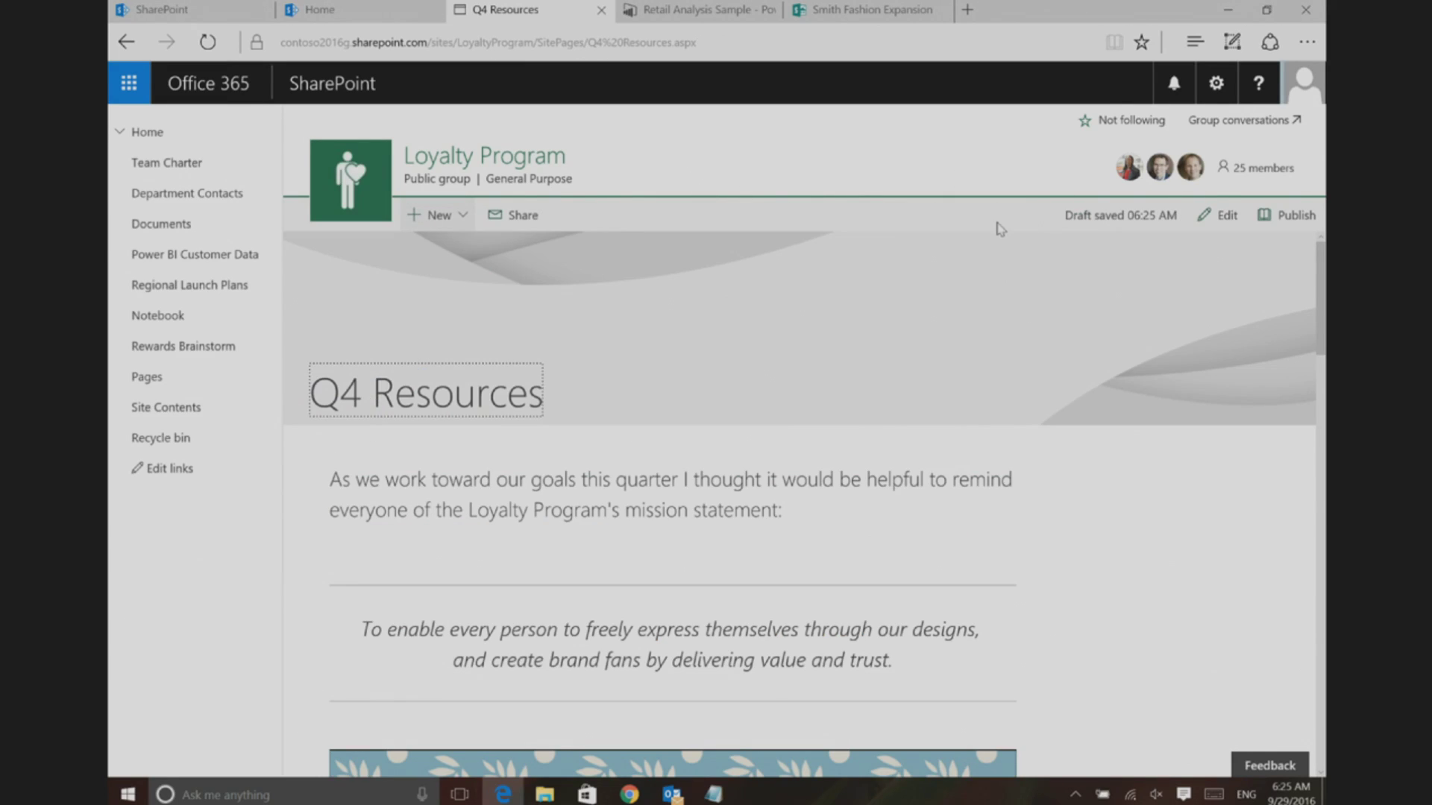
click(1298, 216)
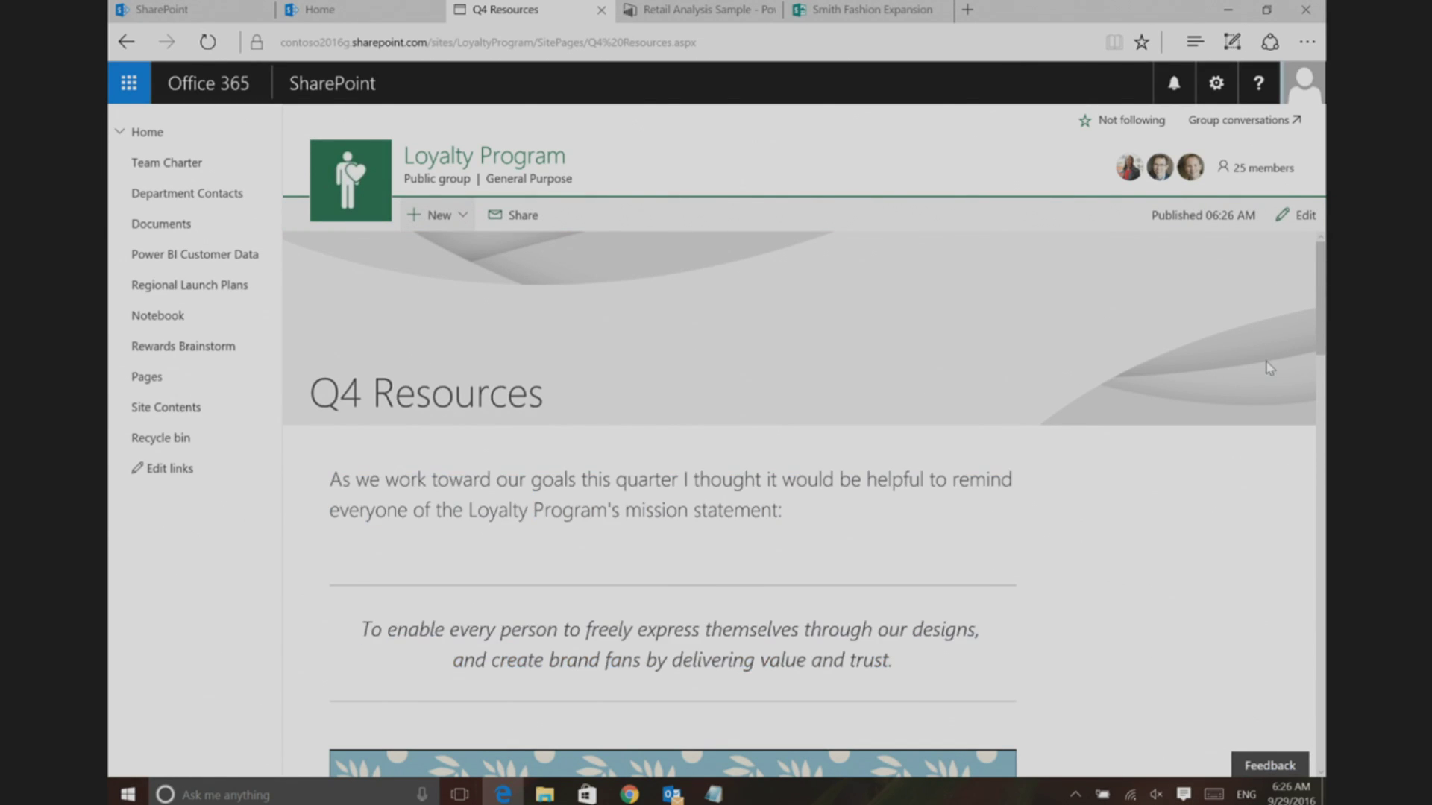
- Review the published page down to the most recent documents, highlighting one district manager in the Total Sales Variance chart of the Power BI report
scroll(821, 508, down, 4)
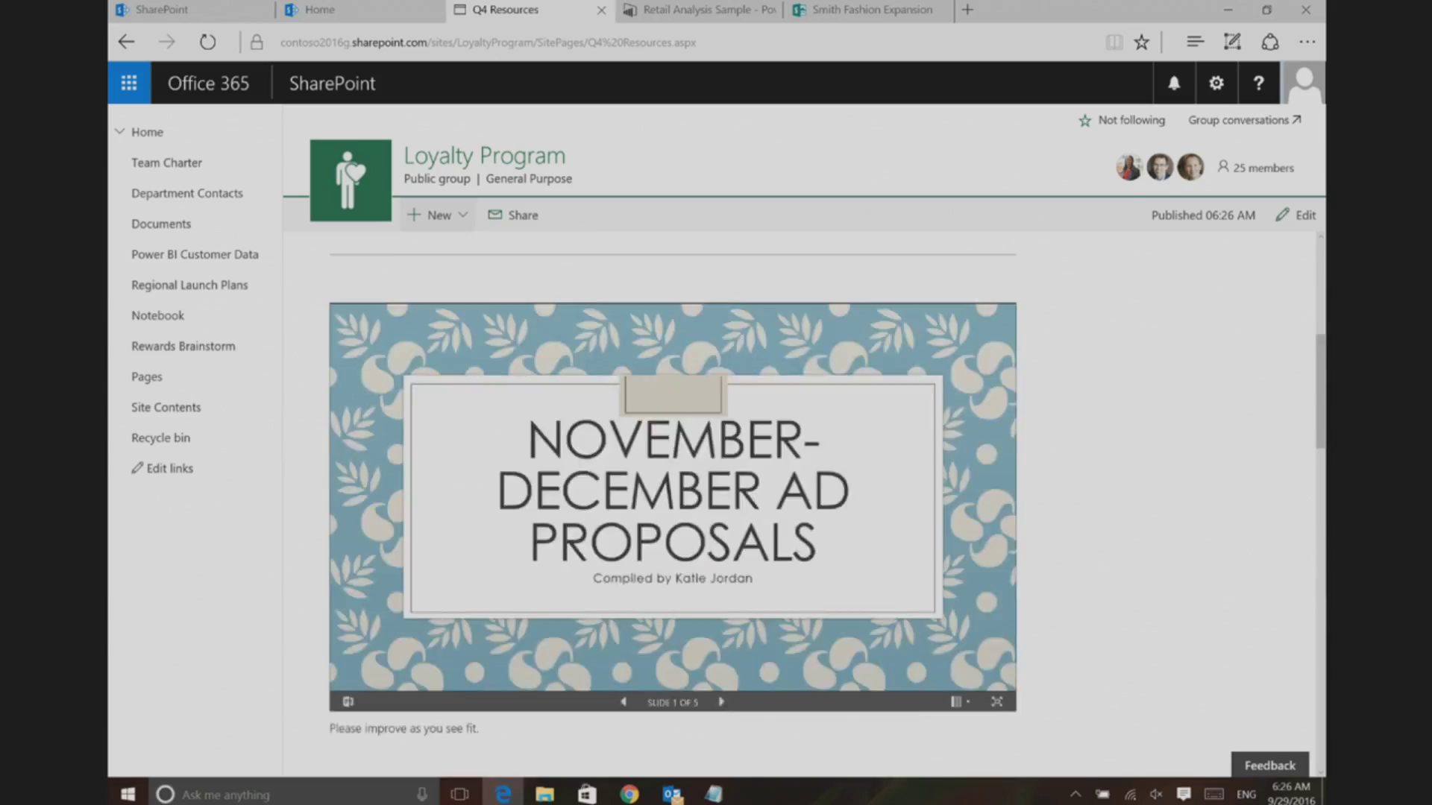
scroll(805, 504, up, 2)
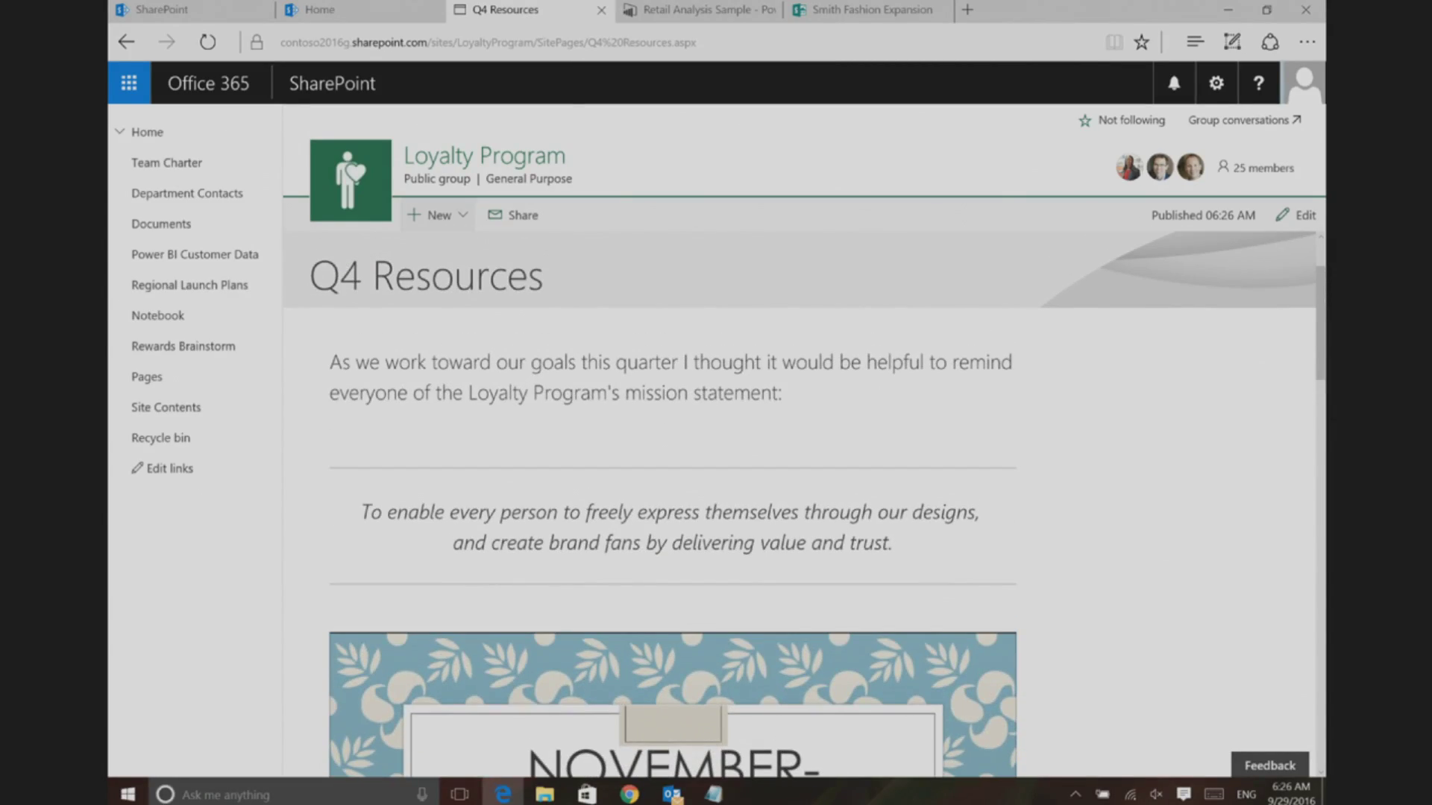
scroll(820, 504, down, 6)
scroll(820, 504, down, 6)
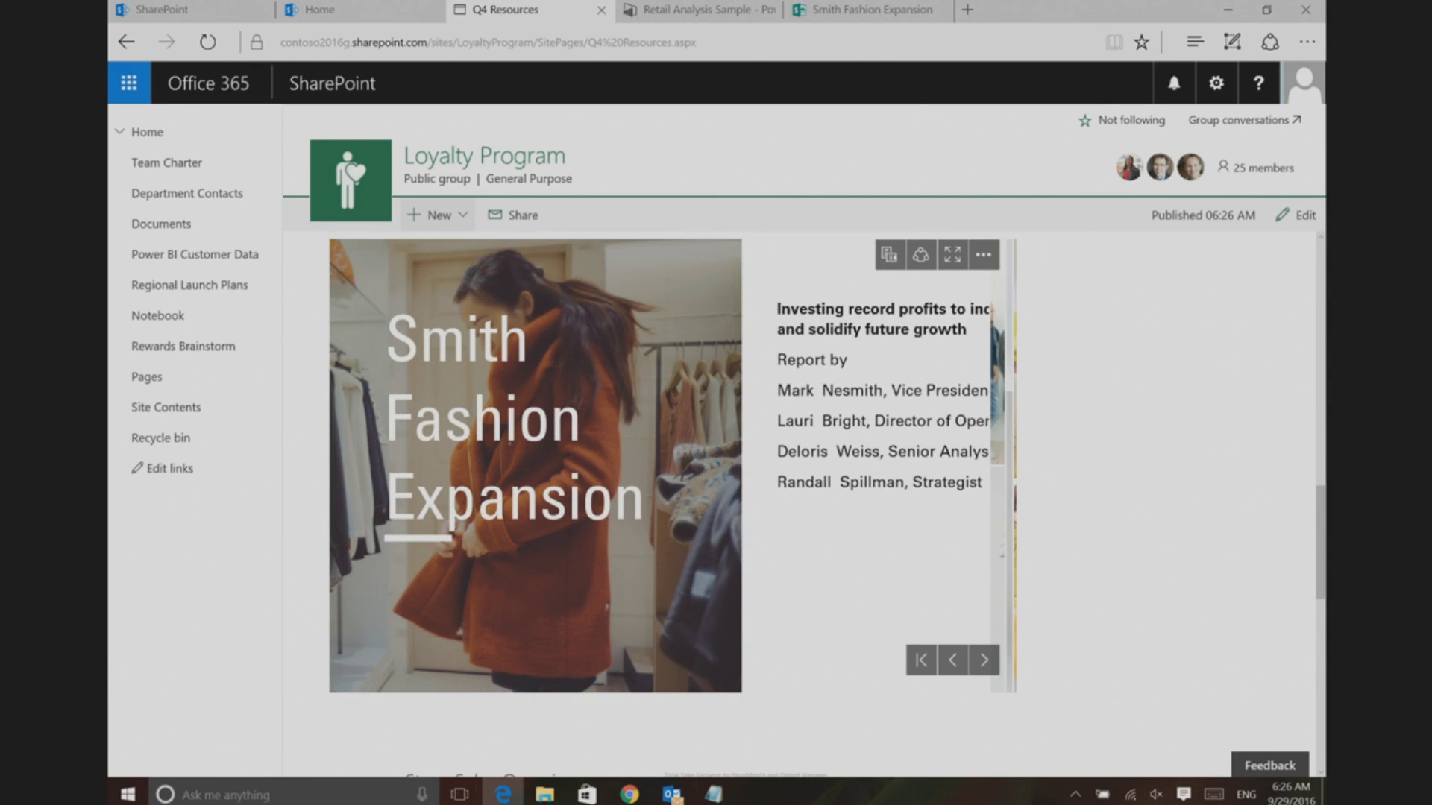
scroll(820, 504, down, 6)
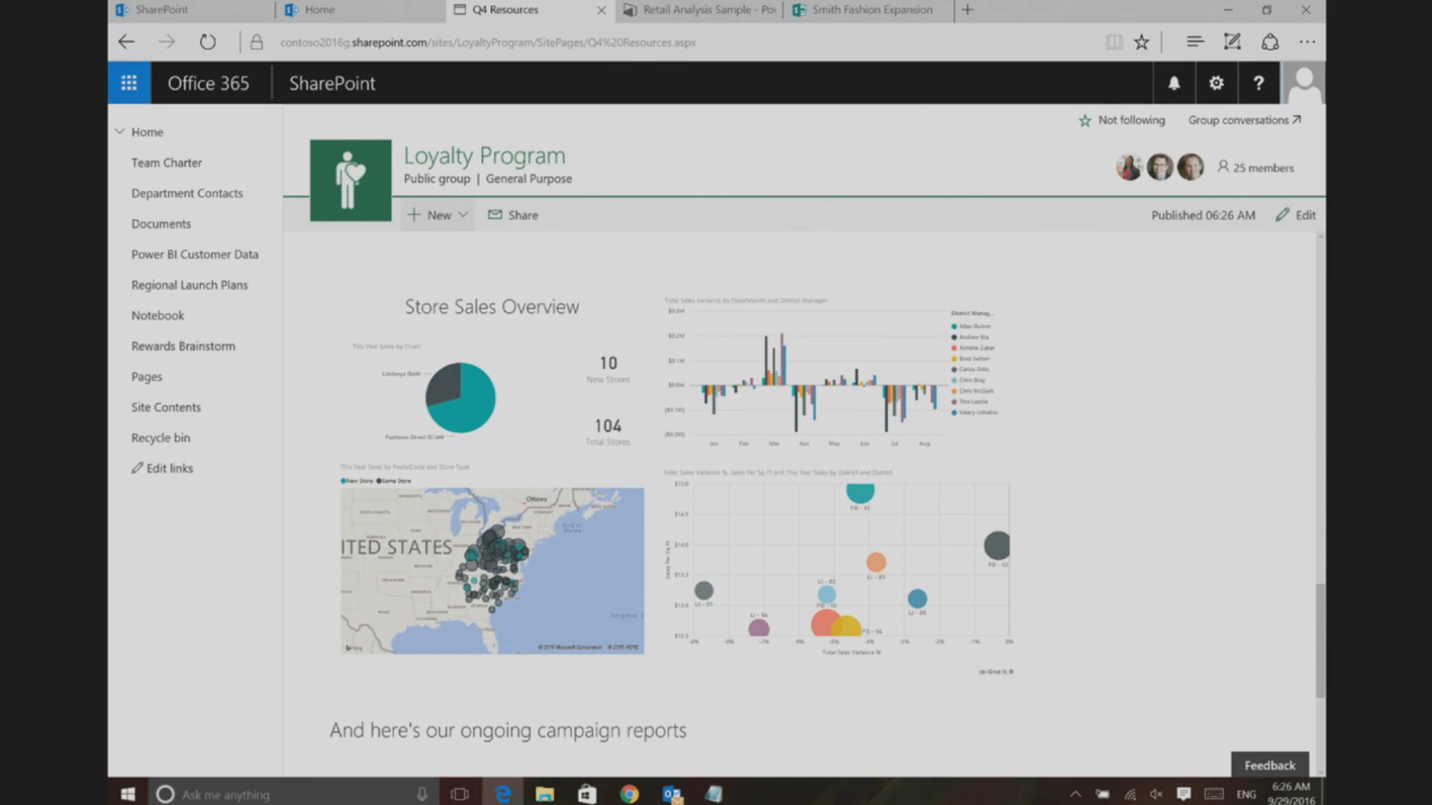
click(960, 360)
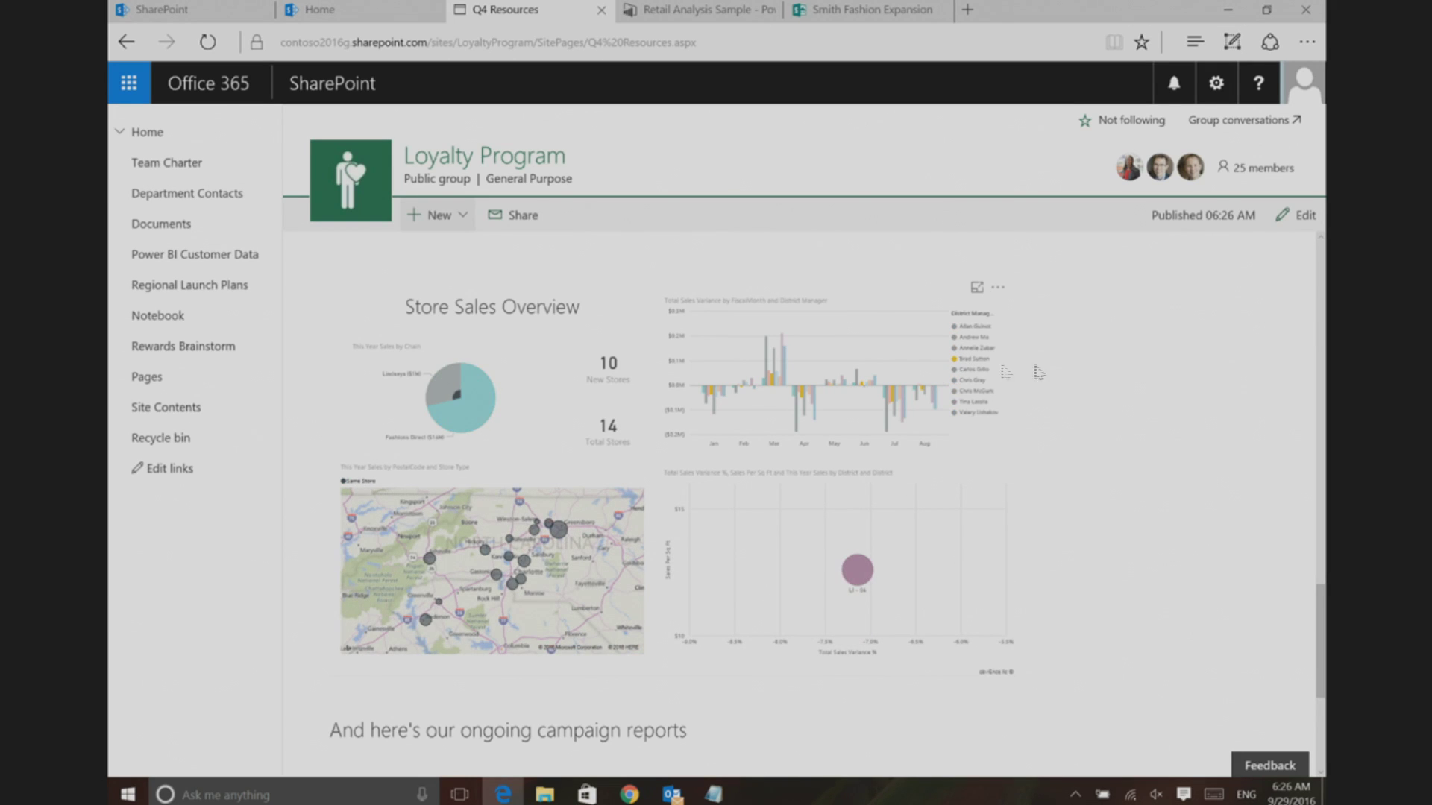
scroll(1144, 355, down, 5)
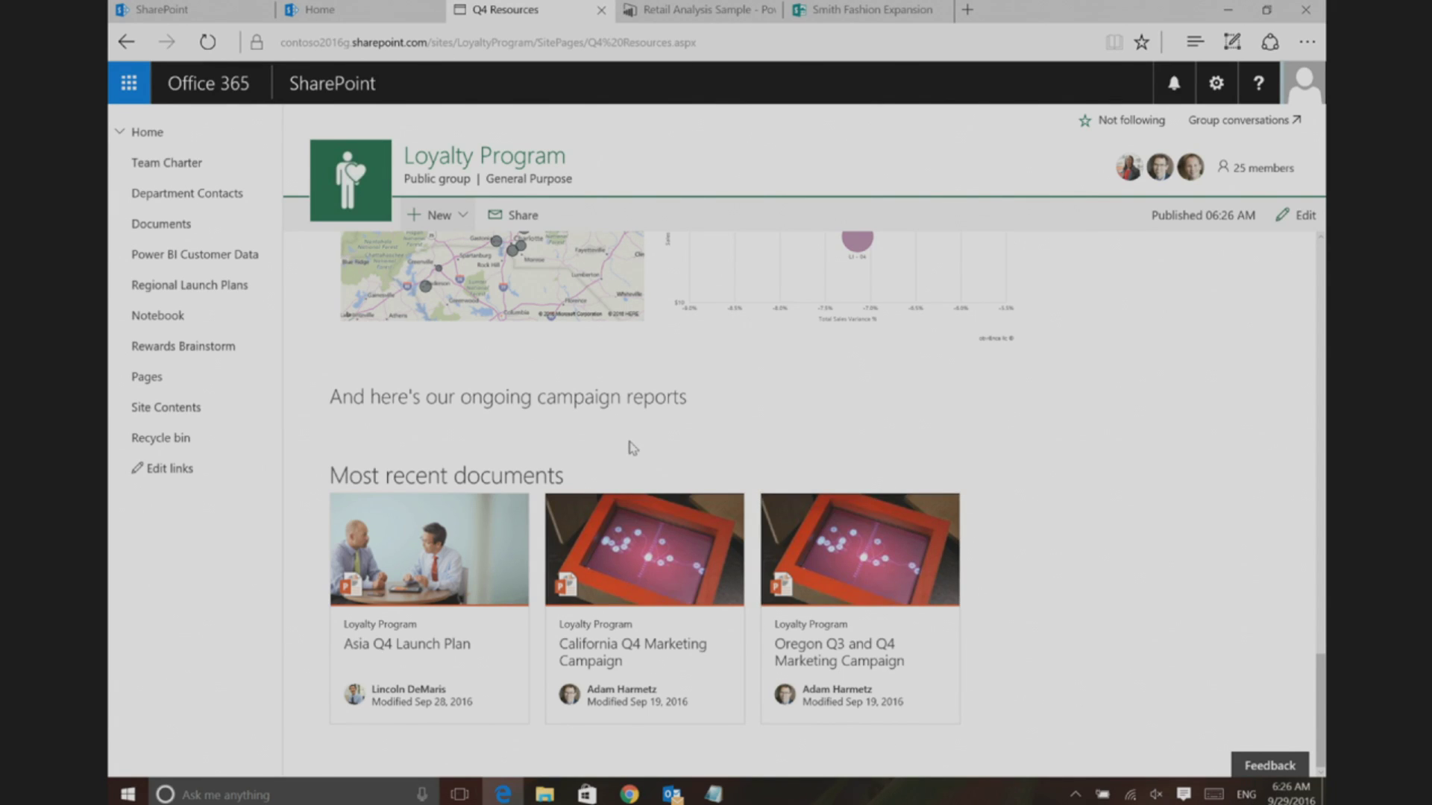
- Open the Loyalty Program site's page library and show its pages in the Created By Me view with the Tiles layout
scroll(632, 447, up, 20)
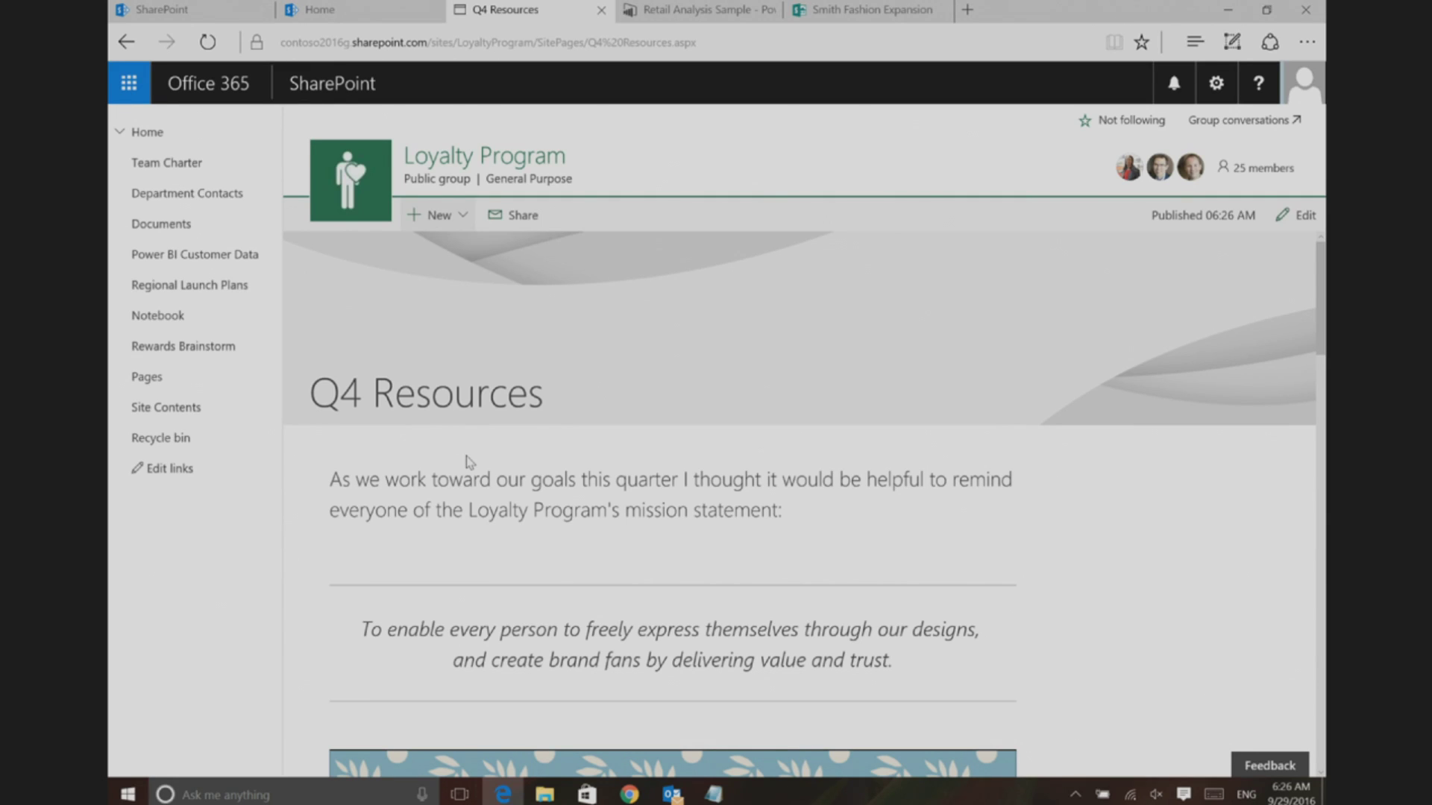
click(153, 378)
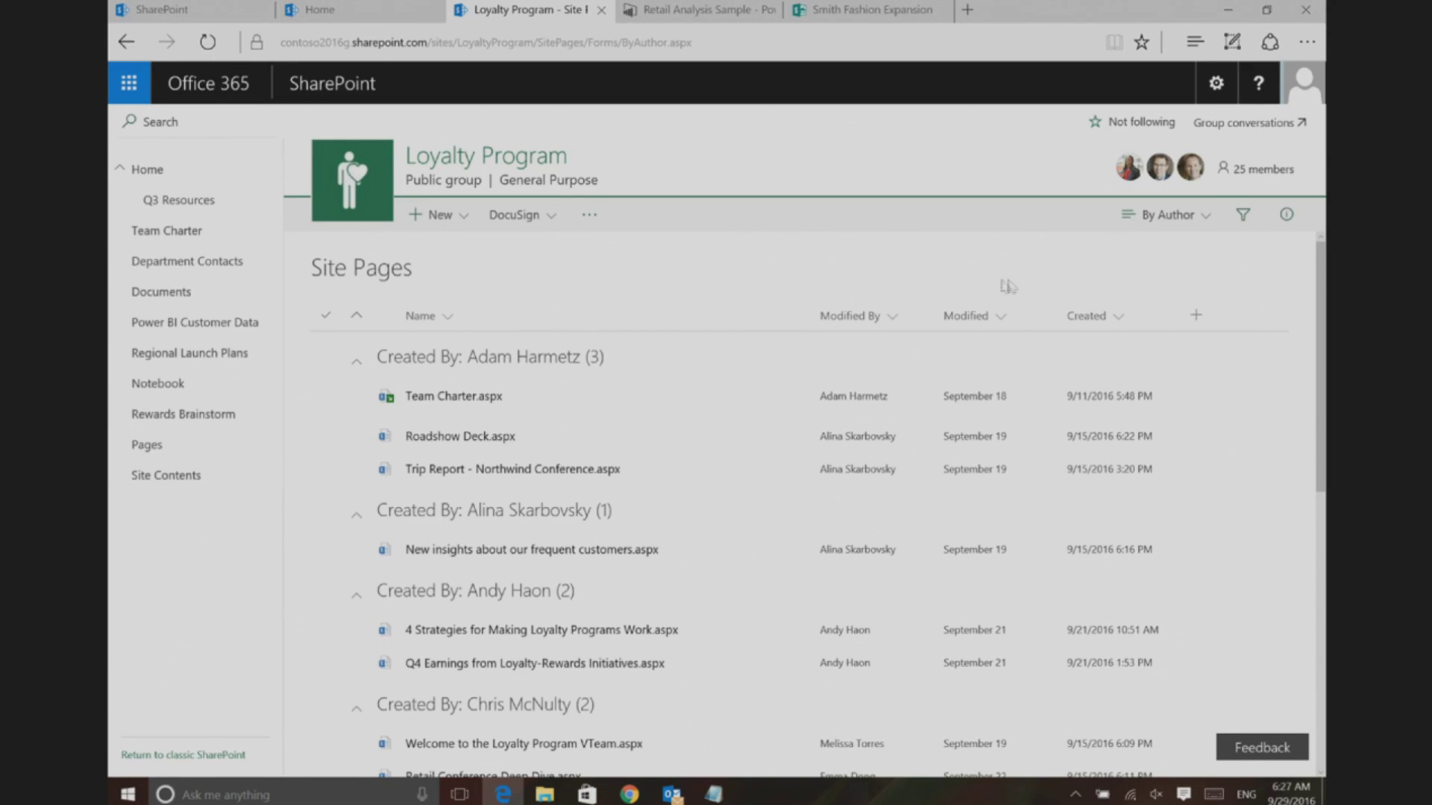
click(1202, 222)
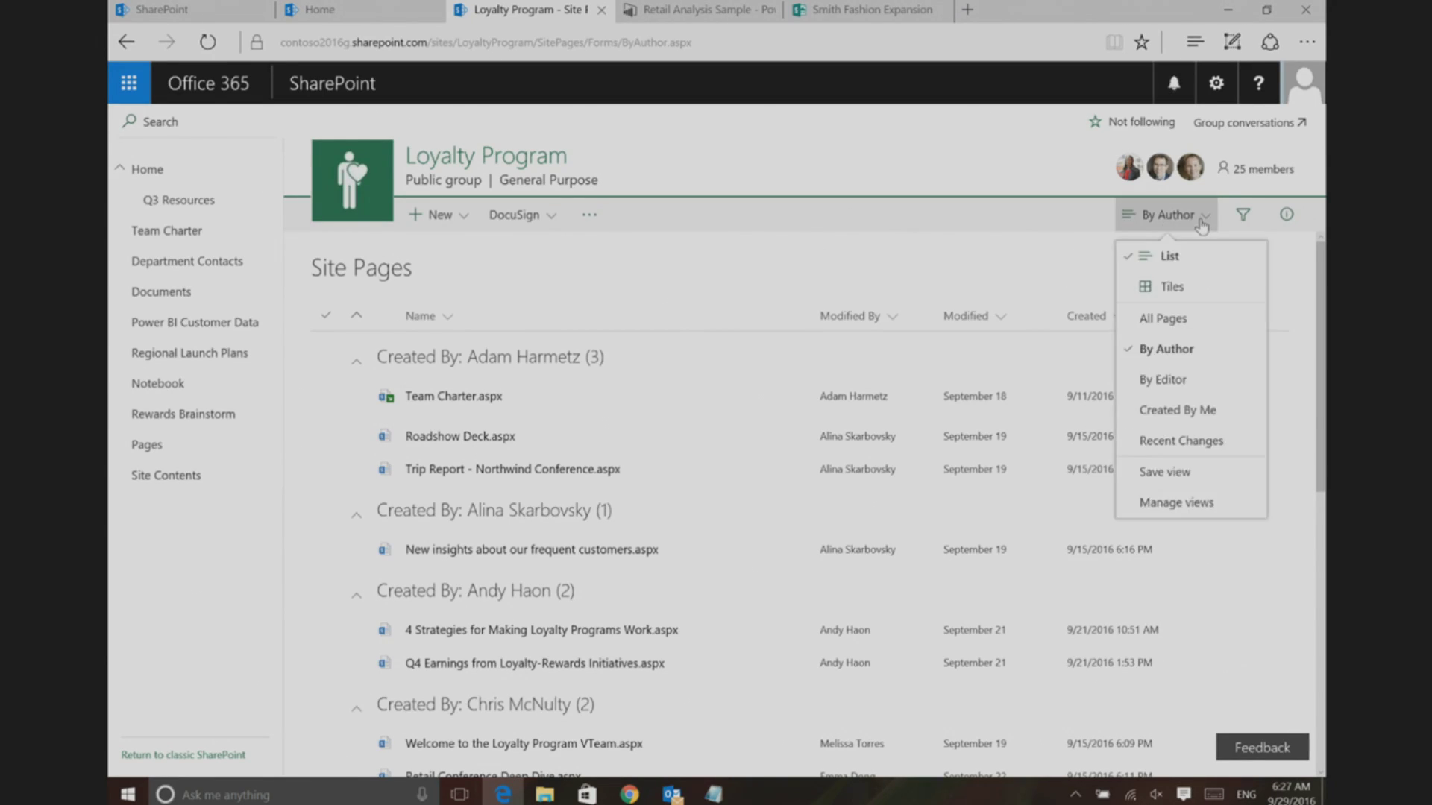
click(1169, 424)
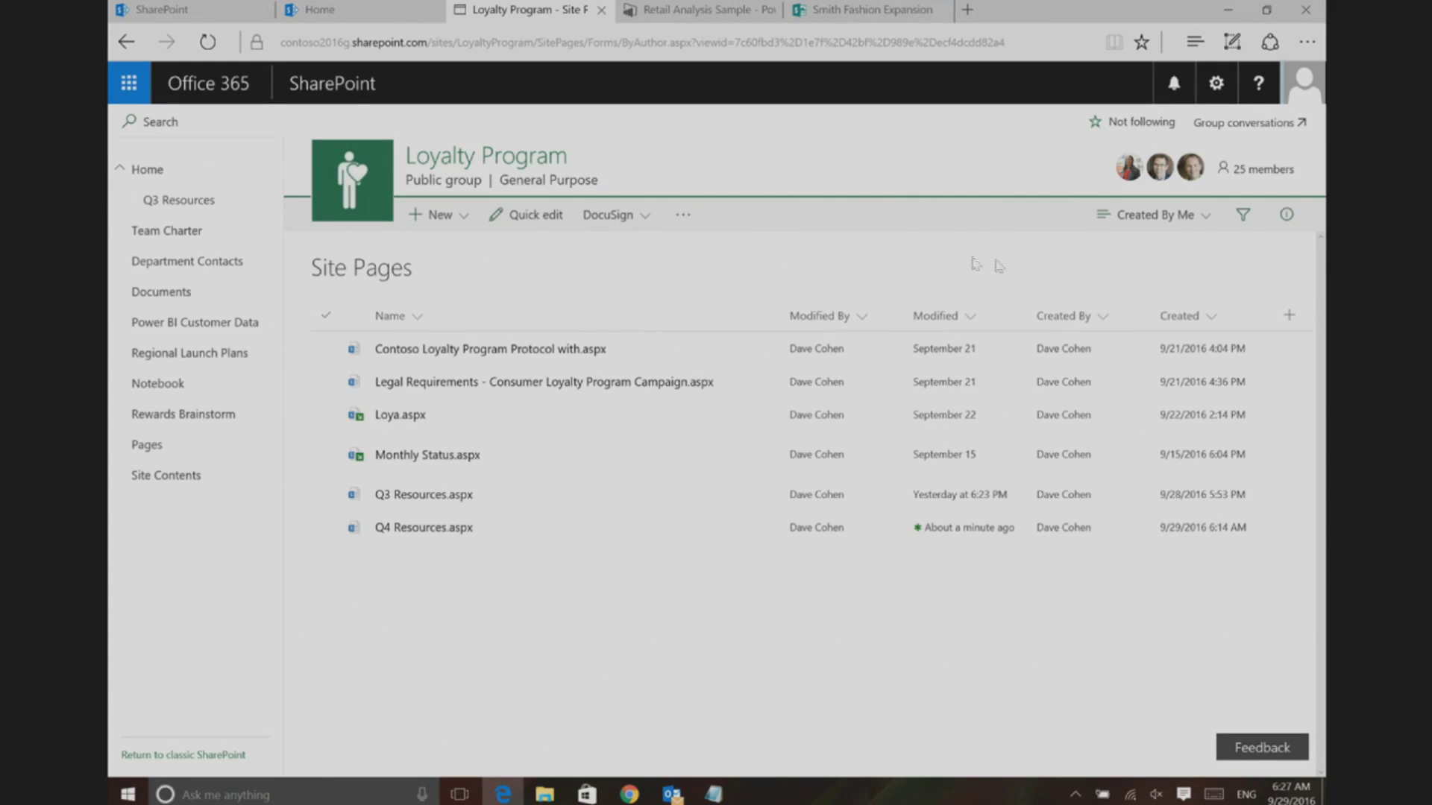
click(1157, 226)
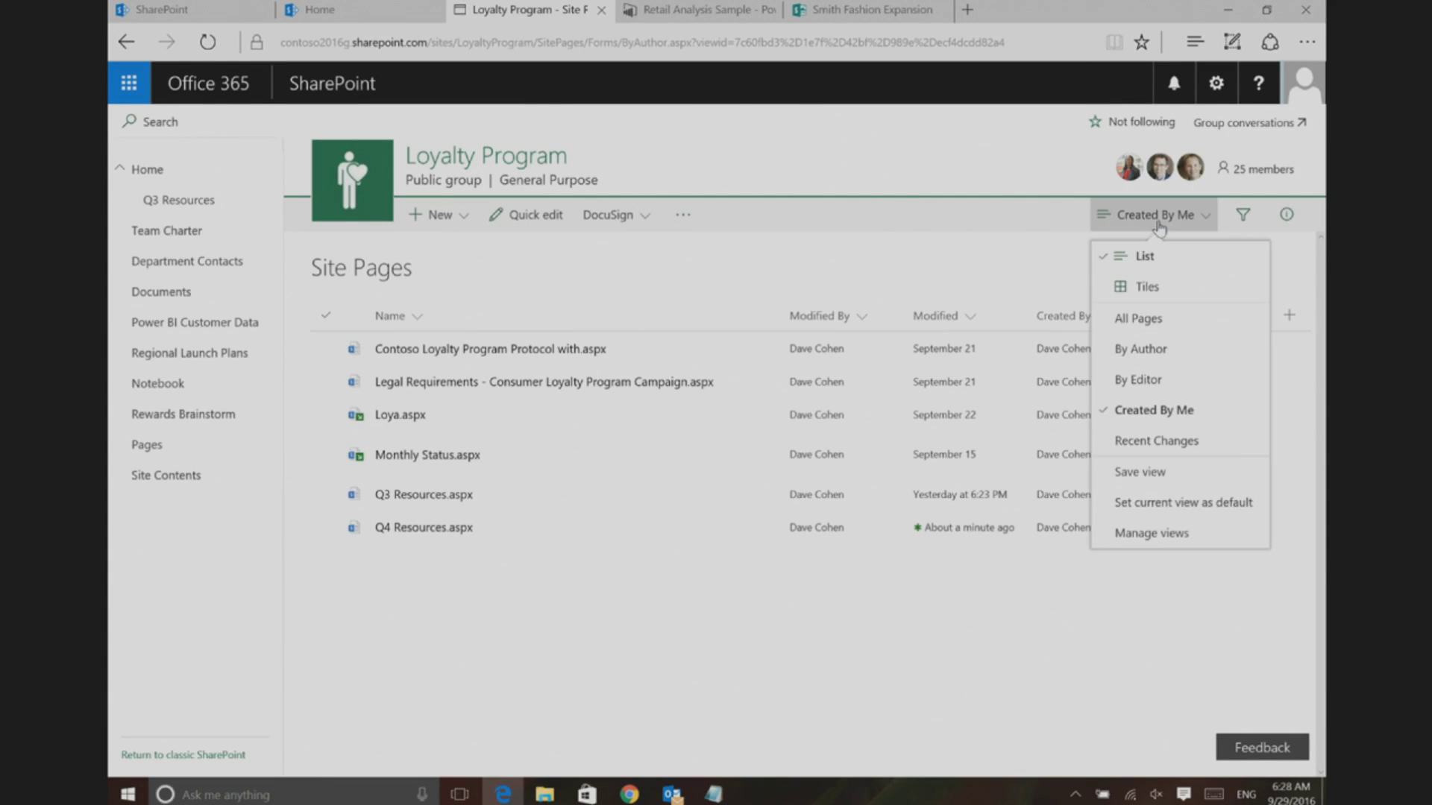
click(1141, 288)
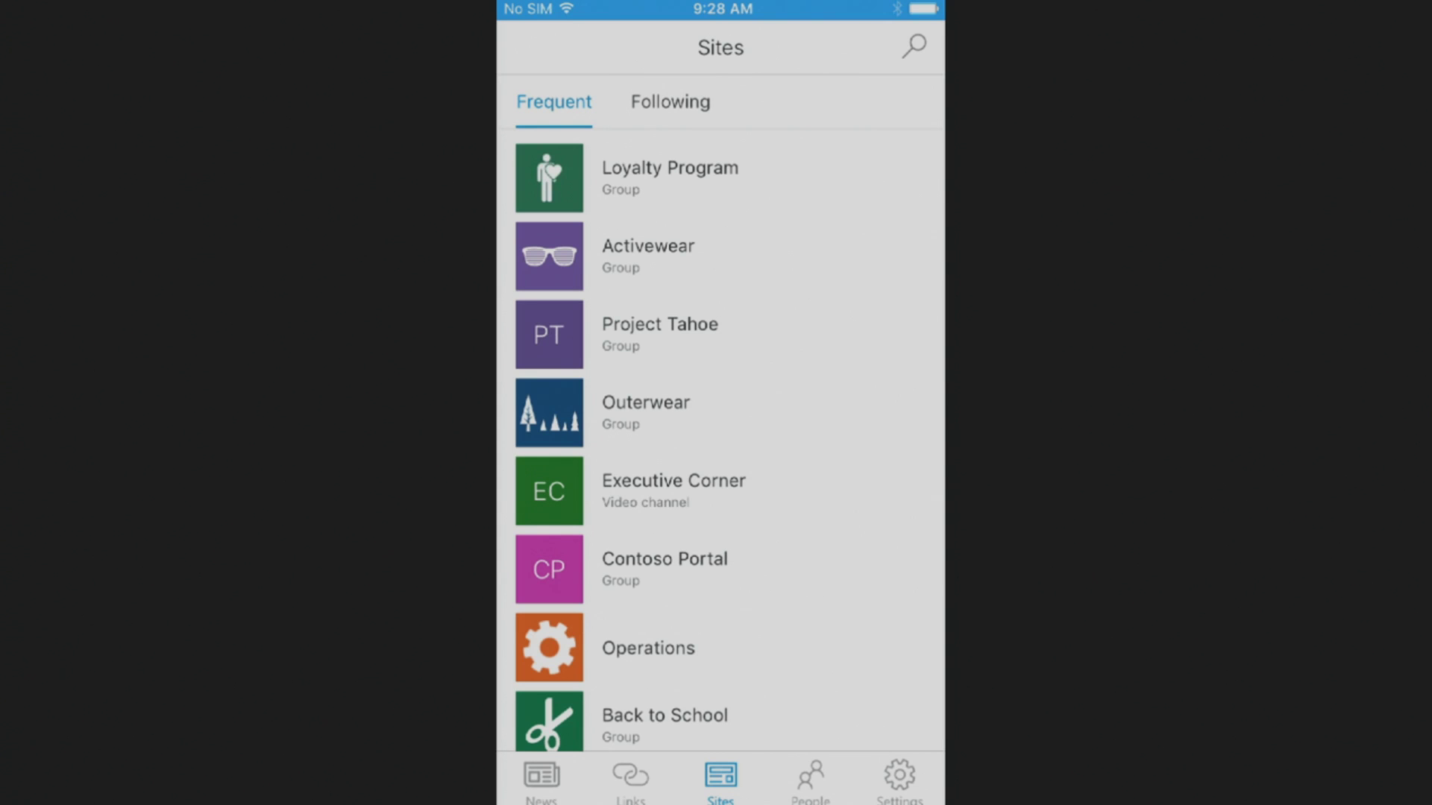
- Switch to the SharePoint mobile app and open the Q3 Resources page through the Loyalty Program site's navigation
click(669, 177)
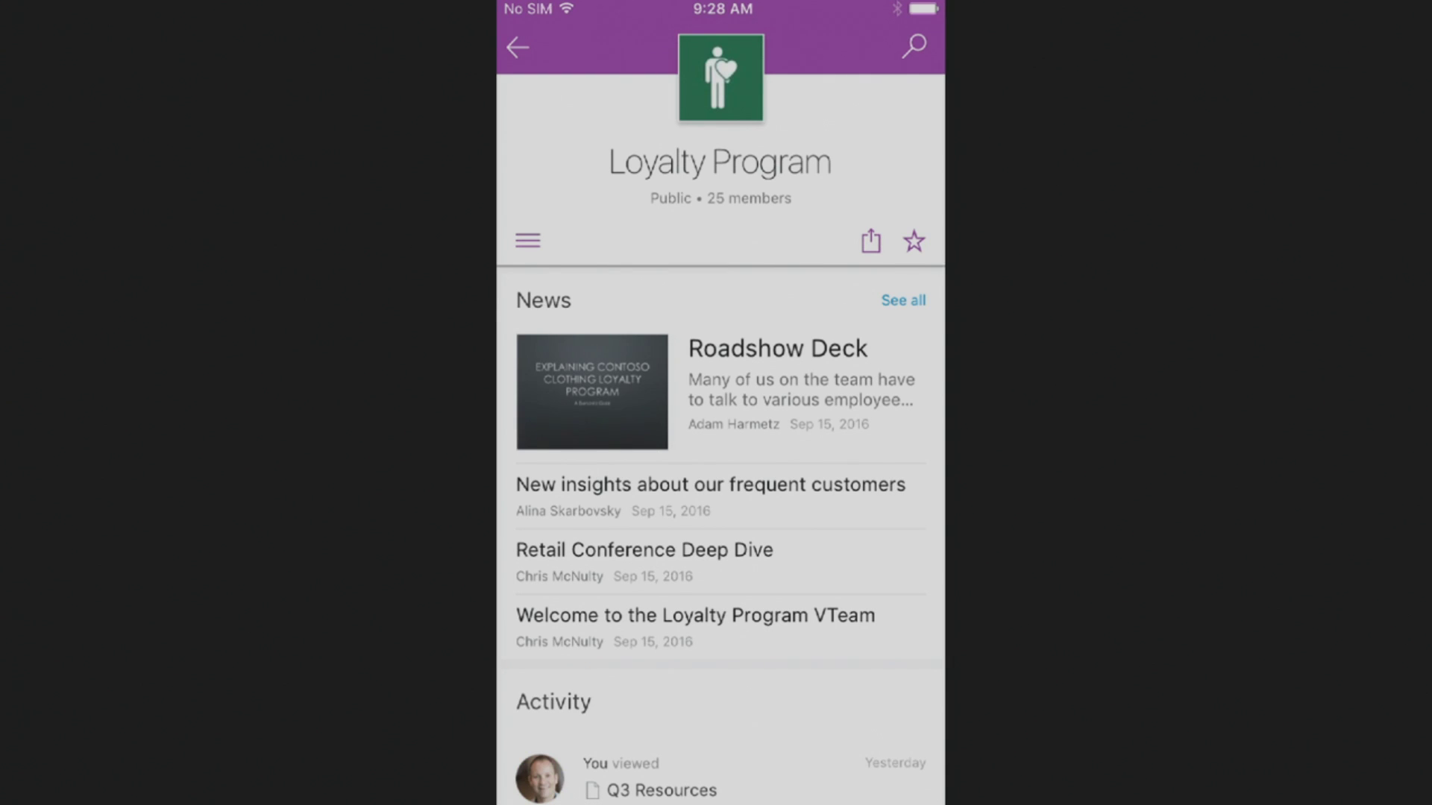
click(528, 240)
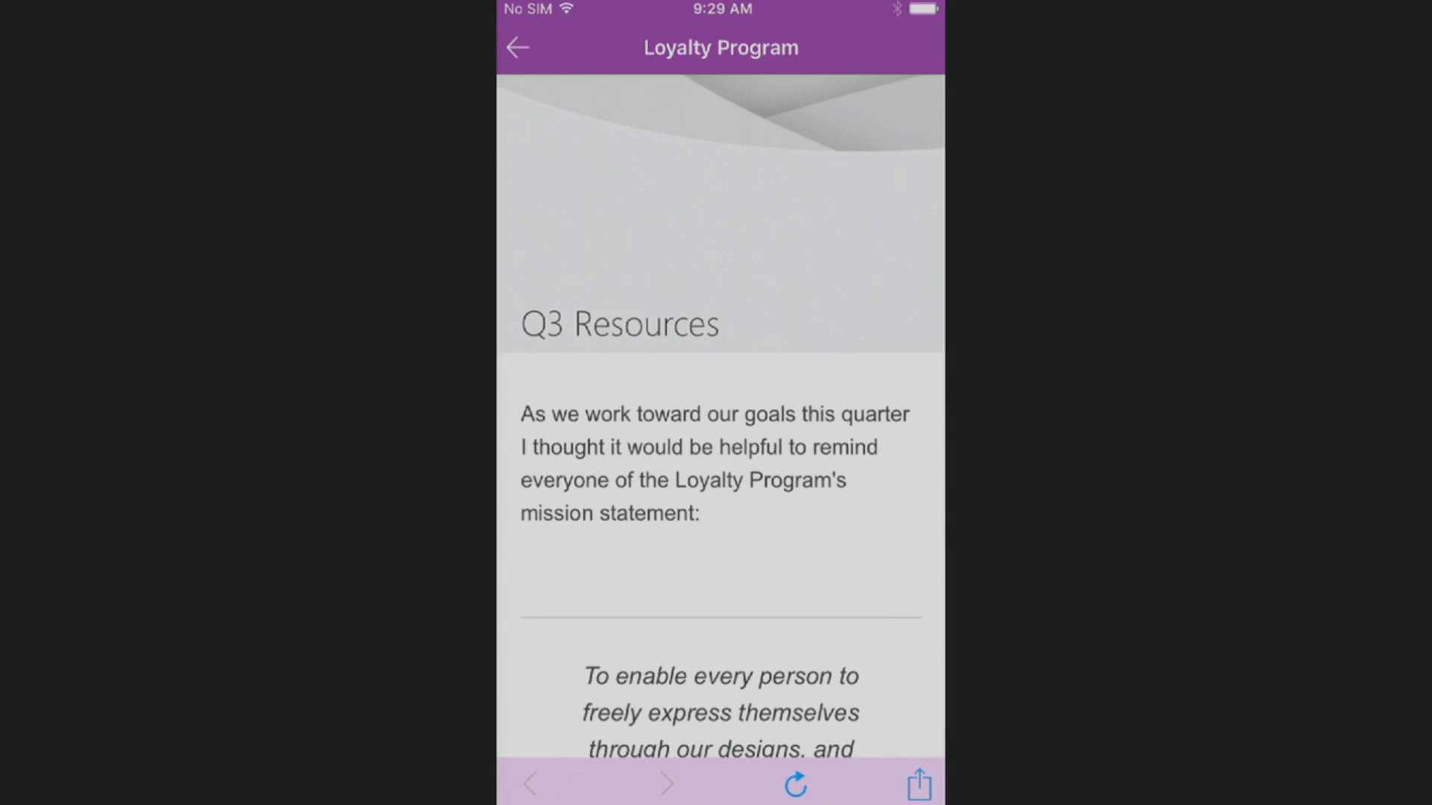
- Examine how the Q3 Resources page displays on the phone, including its document card, Sway and Power BI sections
scroll(721, 418, down, 20)
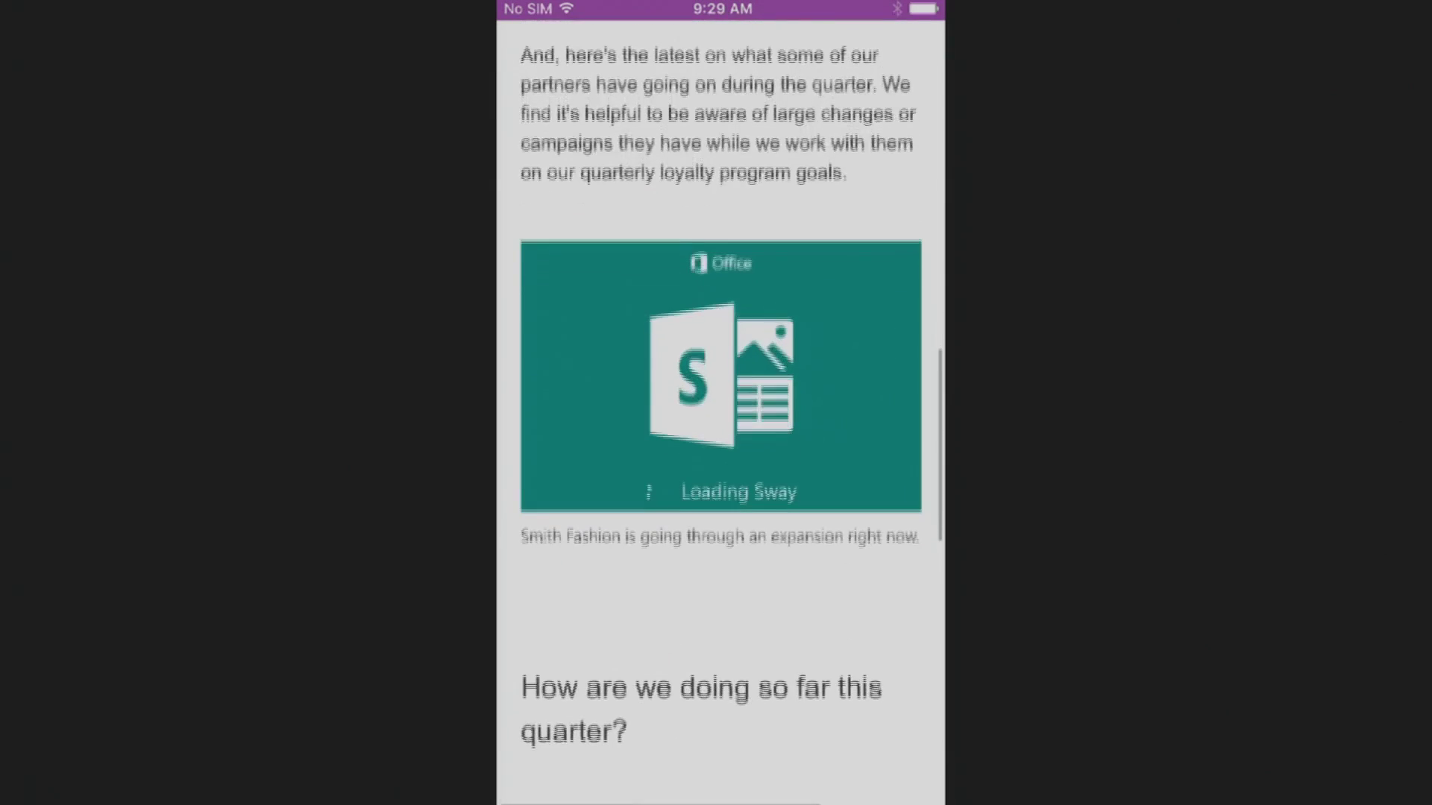
scroll(720, 418, up, 2)
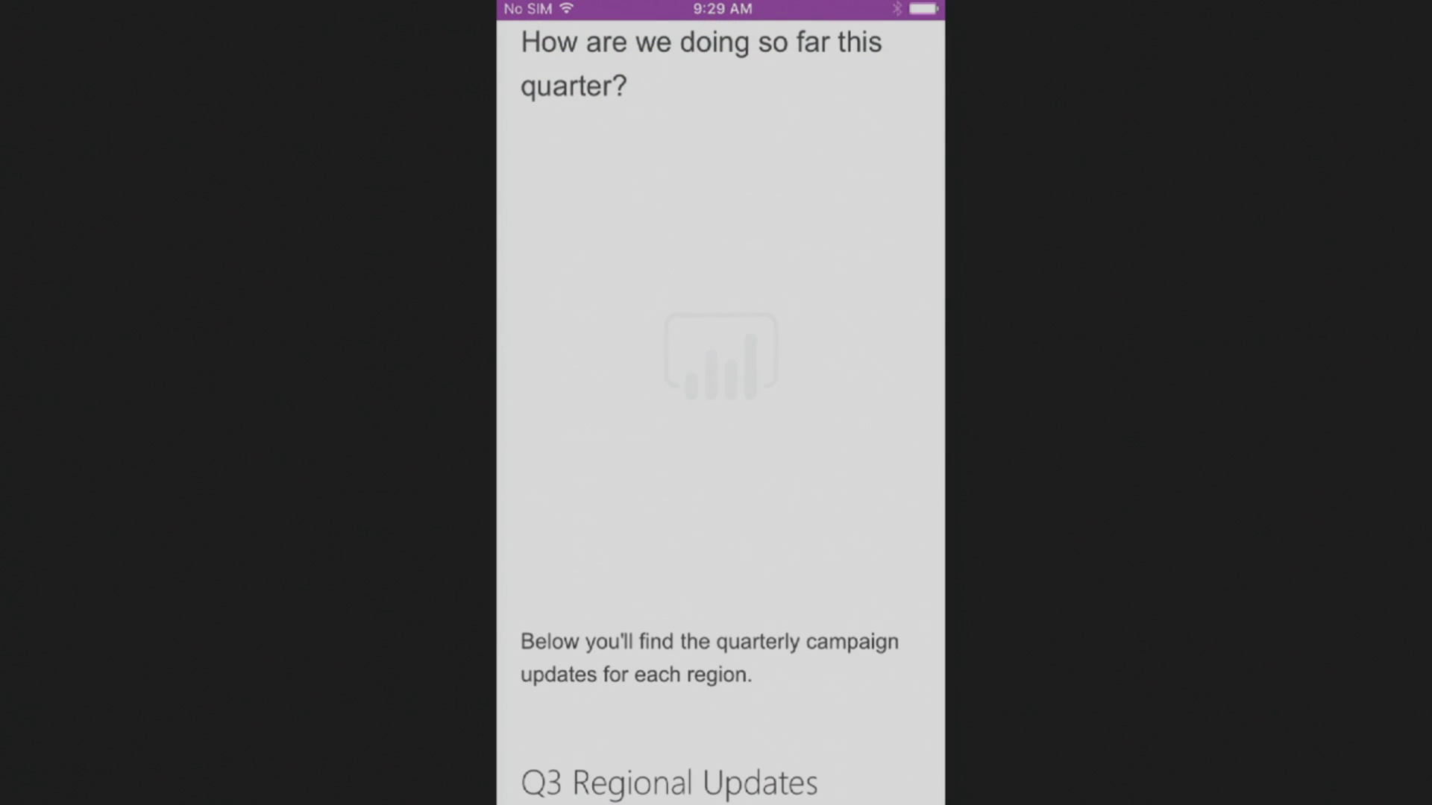
scroll(720, 418, down, 5)
click(617, 590)
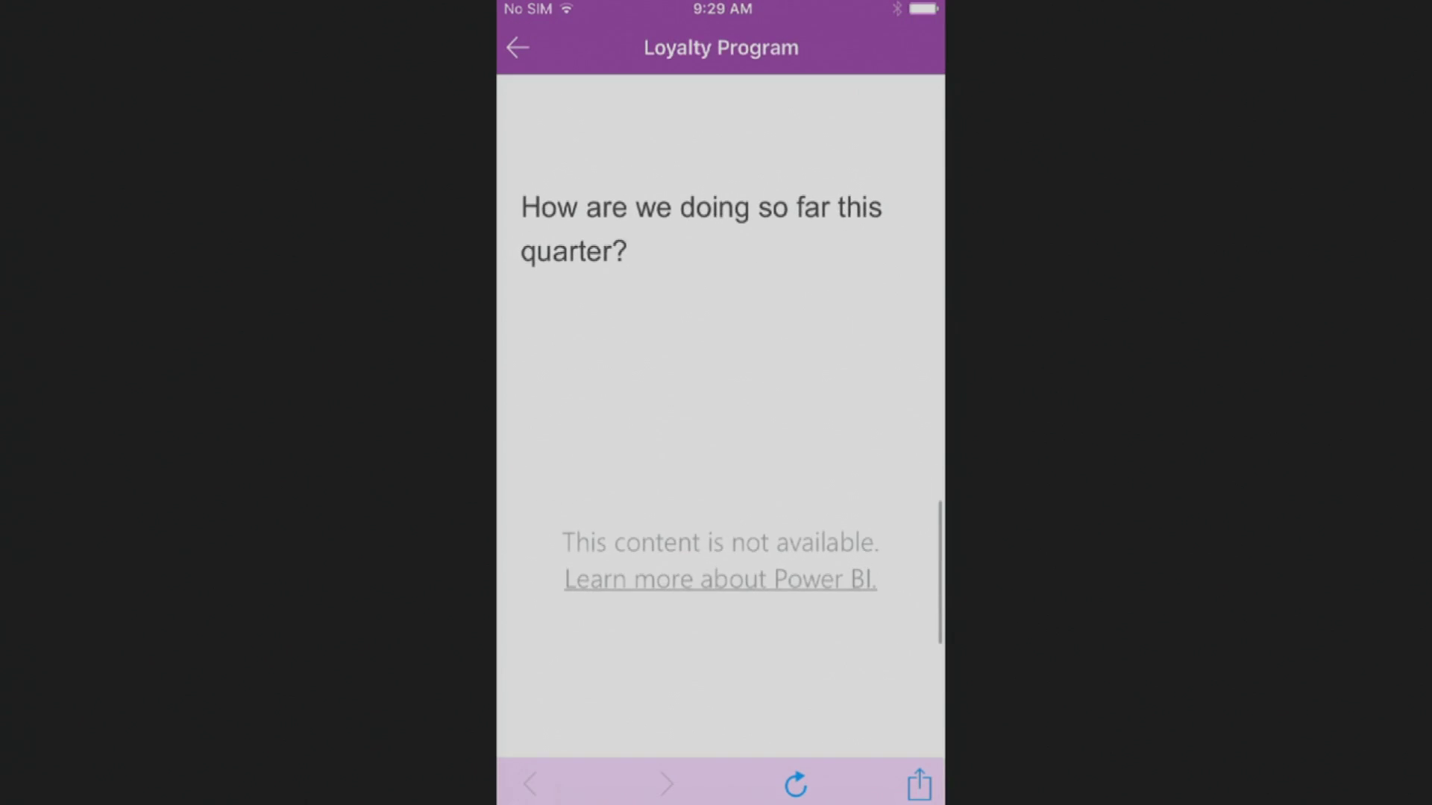
scroll(720, 418, down, 2)
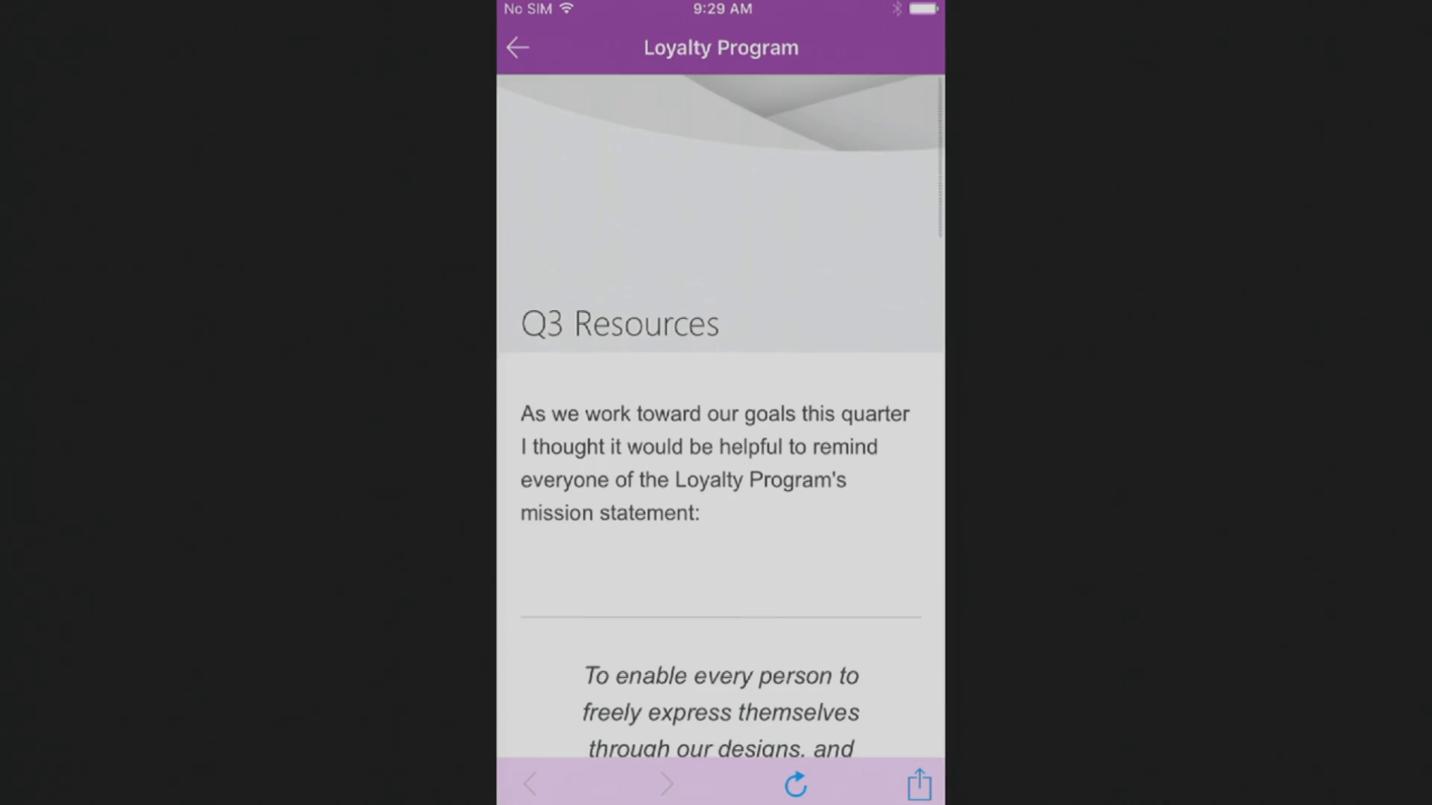
scroll(721, 417, down, 10)
scroll(720, 418, down, 3)
scroll(720, 417, up, 6)
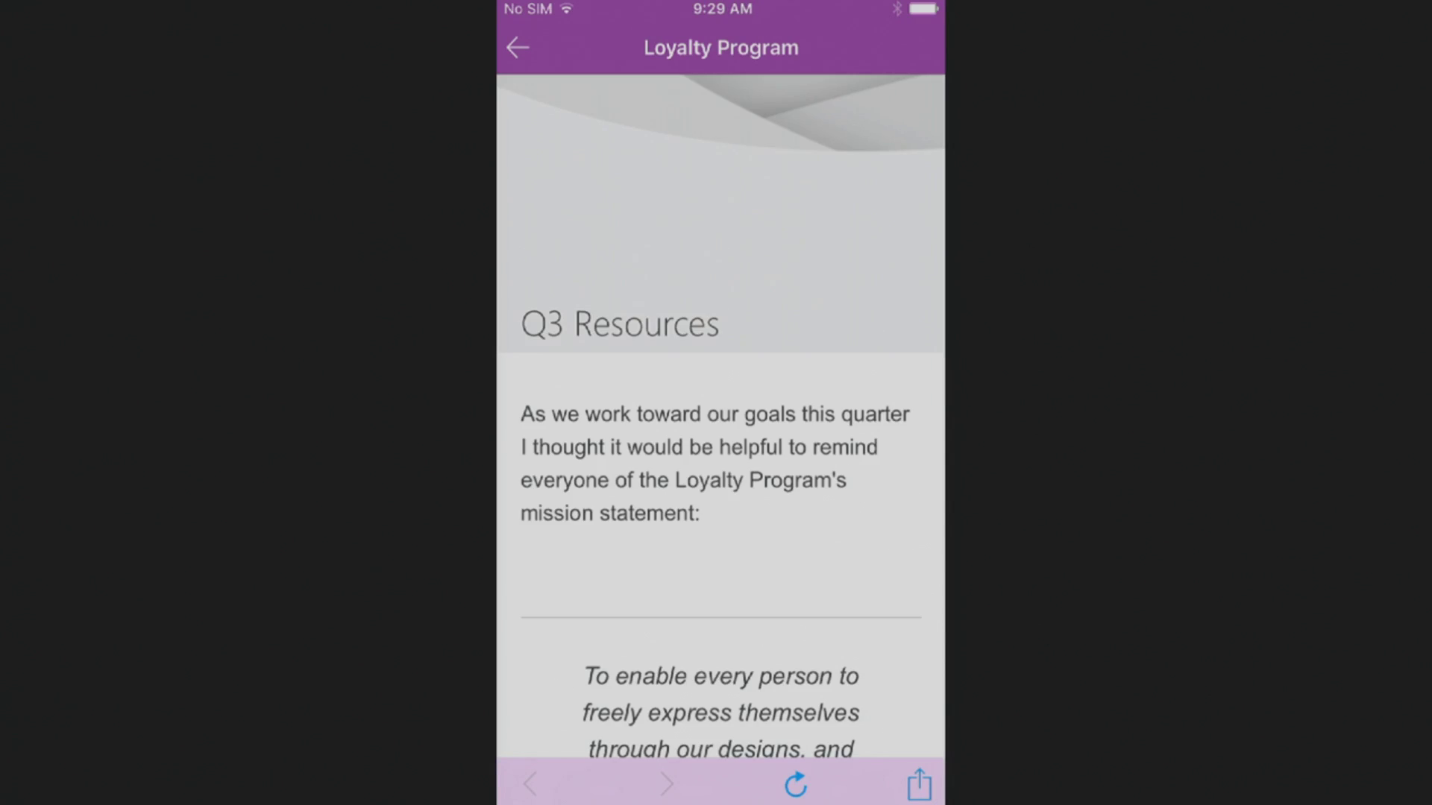
scroll(720, 418, down, 10)
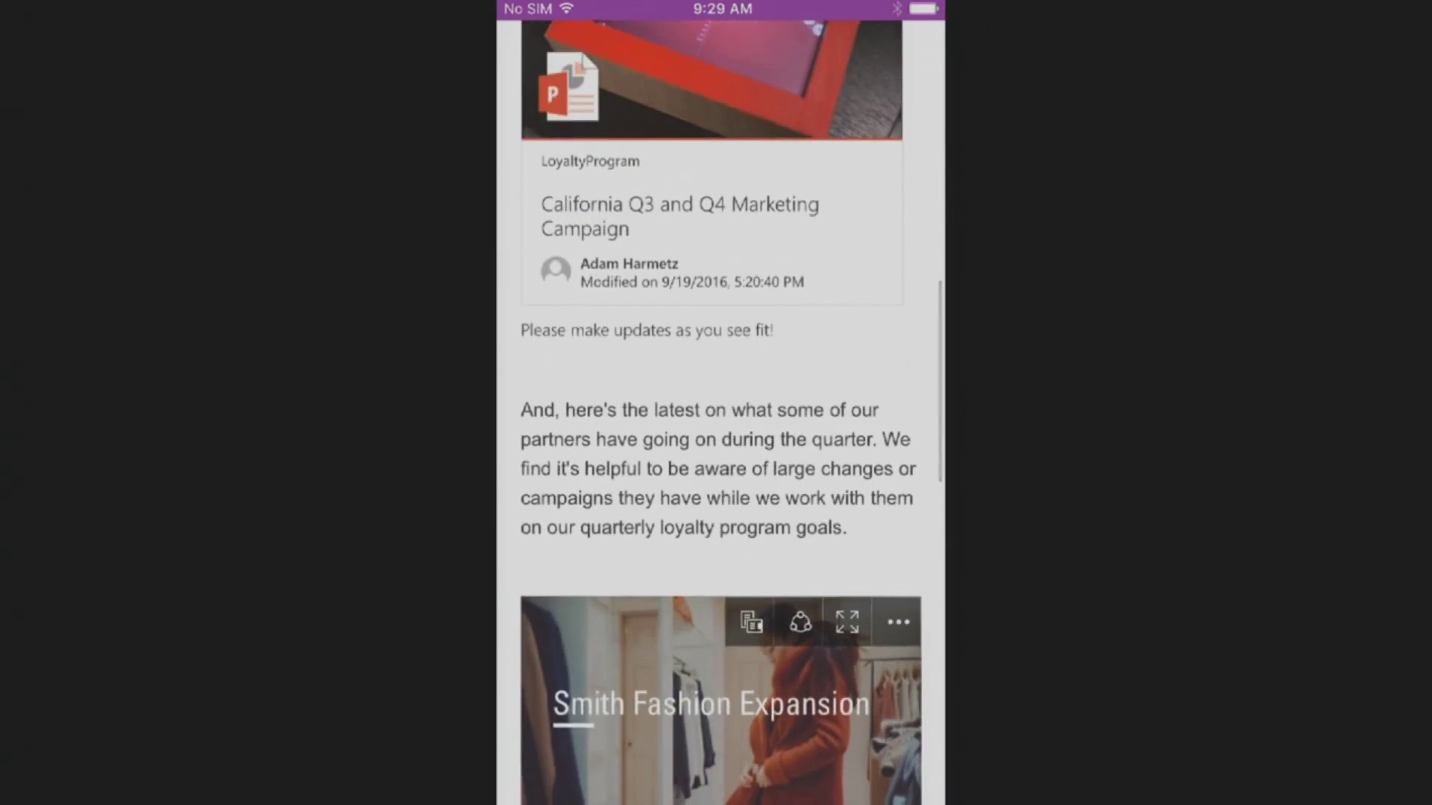
scroll(720, 417, down, 7)
scroll(721, 418, down, 8)
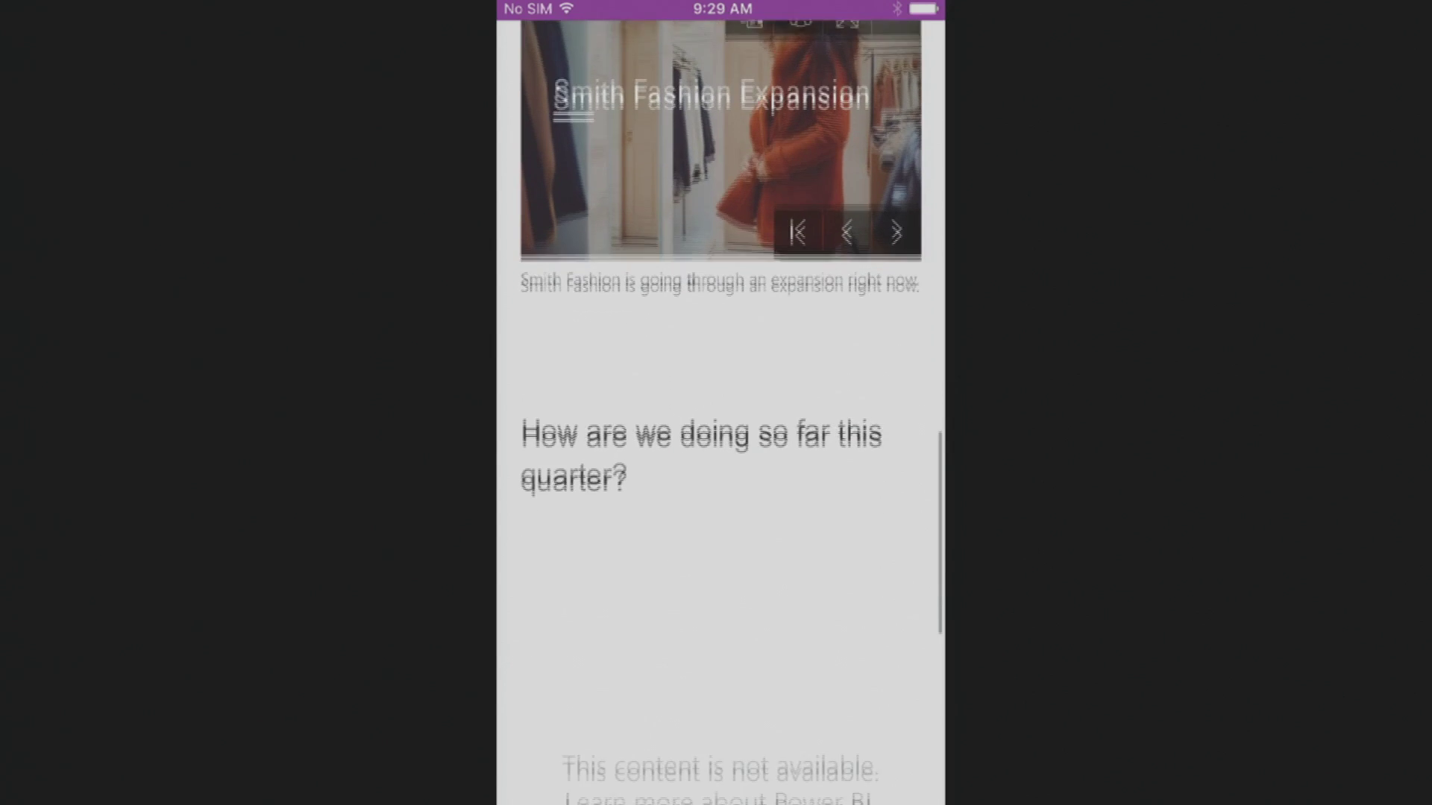